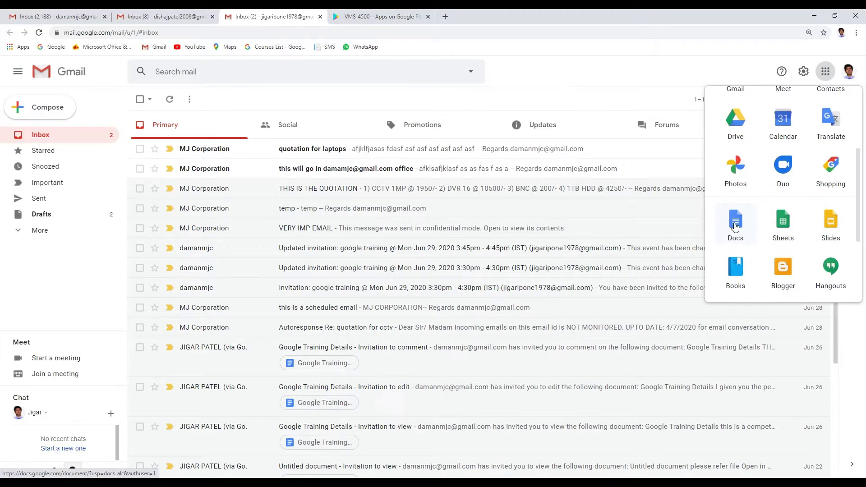
# Step: Switch to Google Docs, create a blank document and name it Google Training
pyautogui.click(735, 227)
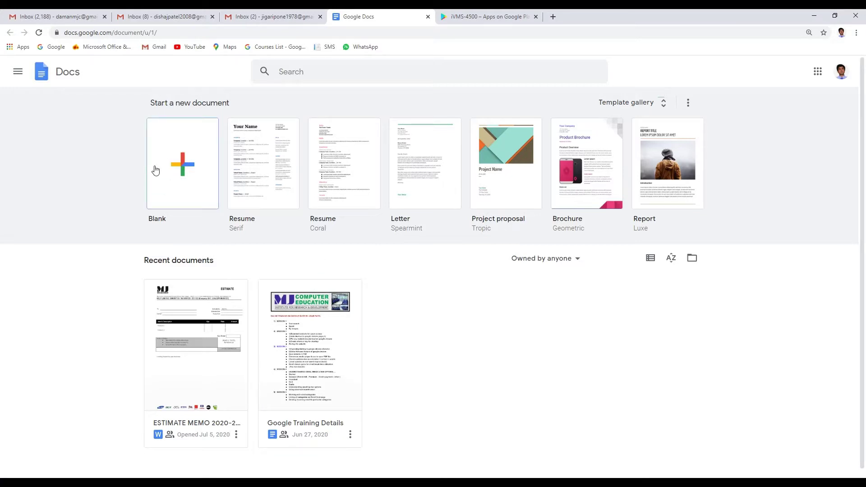
pyautogui.click(183, 172)
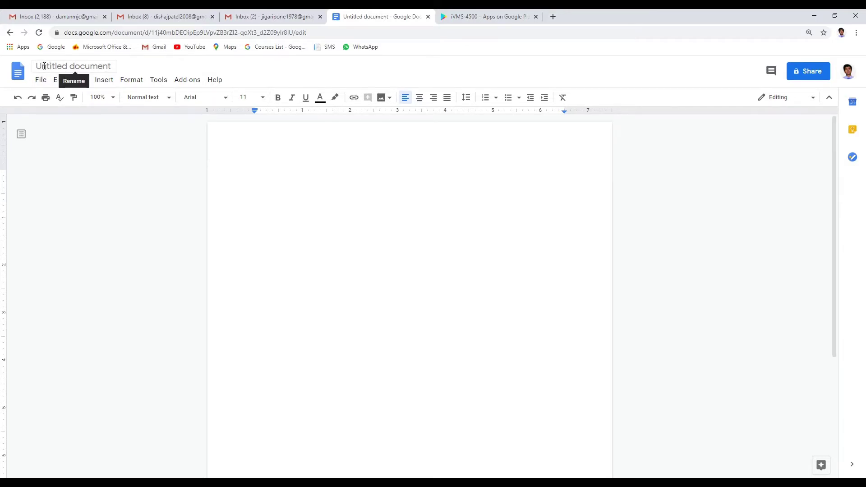
pyautogui.click(92, 66)
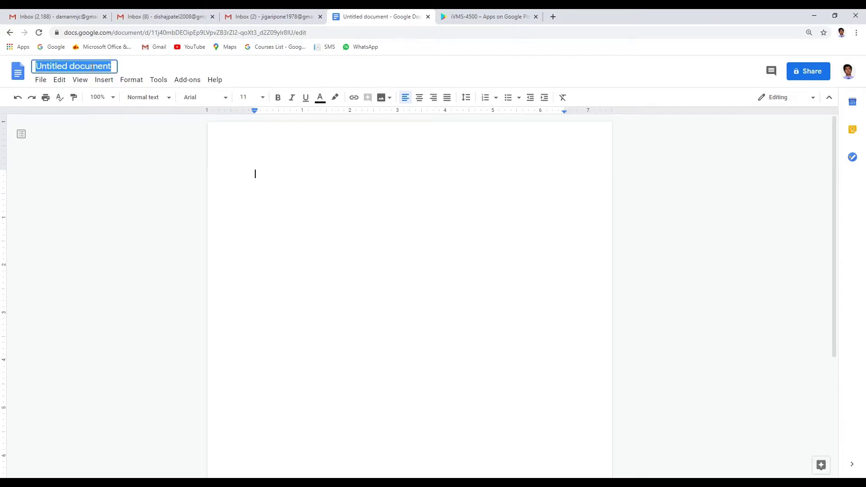
pyautogui.write('G')
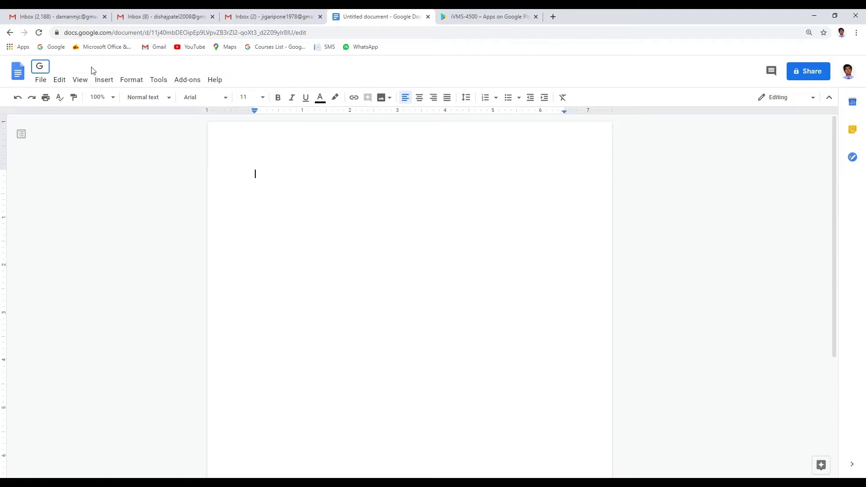
pyautogui.write('oo')
pyautogui.press('BackSpace')
pyautogui.press('BackSpace')
pyautogui.write('oogle Training')
pyautogui.click(158, 159)
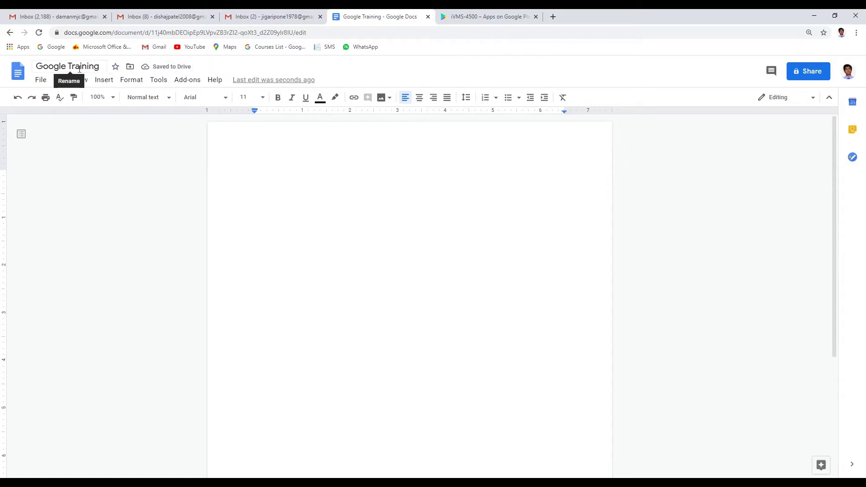
# Step: Look at the My Drive folders the Google Training document can be moved to
pyautogui.click(130, 68)
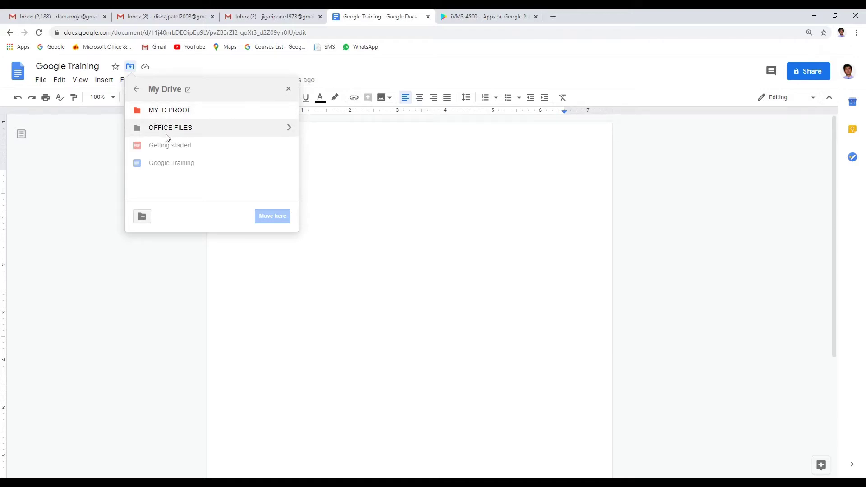
pyautogui.click(153, 71)
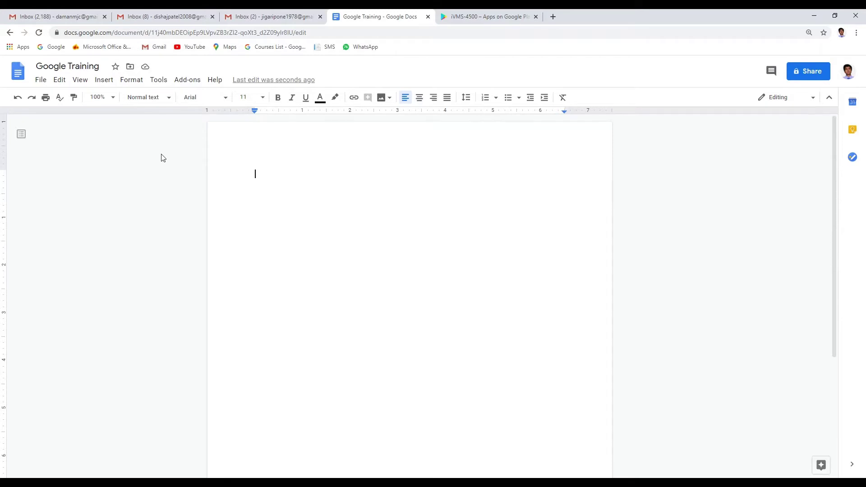
# Step: Upload and open the text file coreldraw tutorialies.txt from the device's ppt projects folder
pyautogui.click(42, 83)
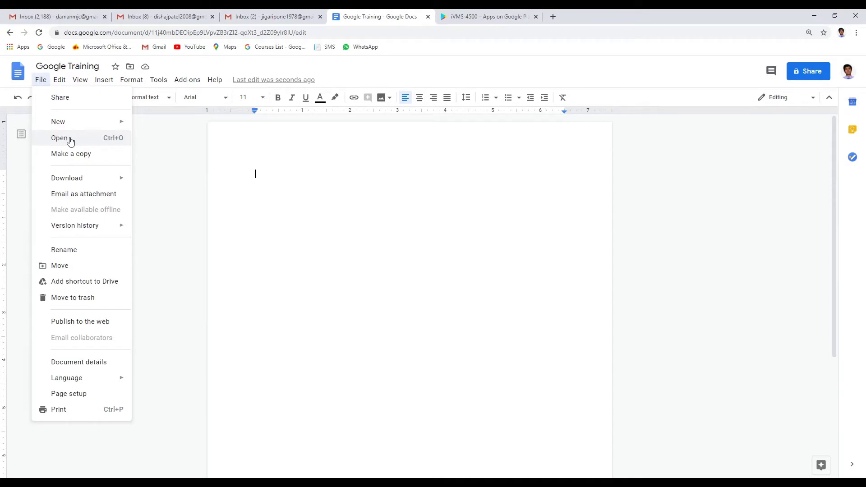
pyautogui.click(68, 140)
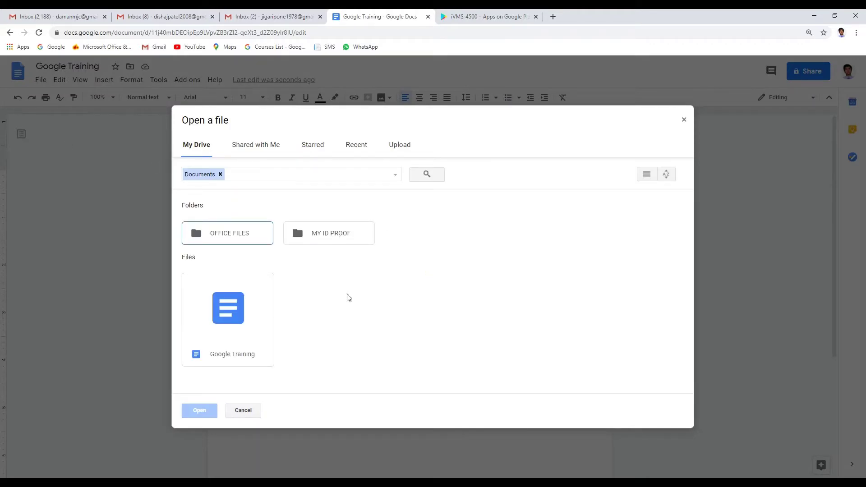
pyautogui.click(310, 147)
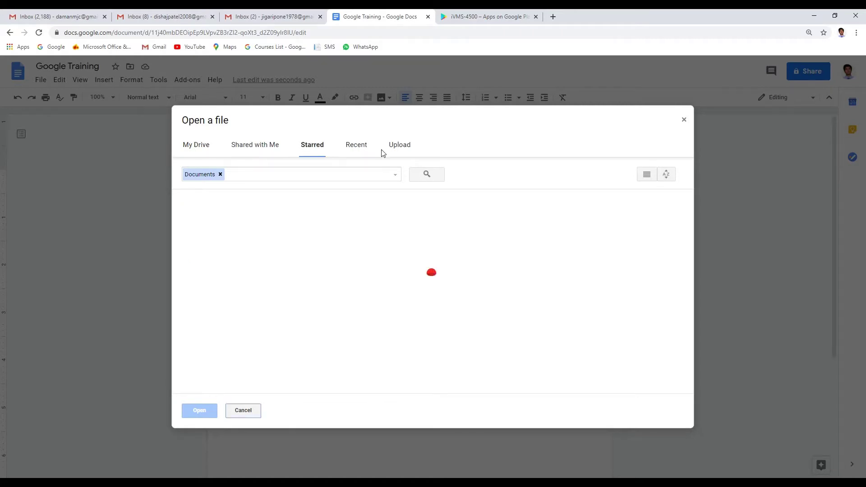
pyautogui.click(410, 153)
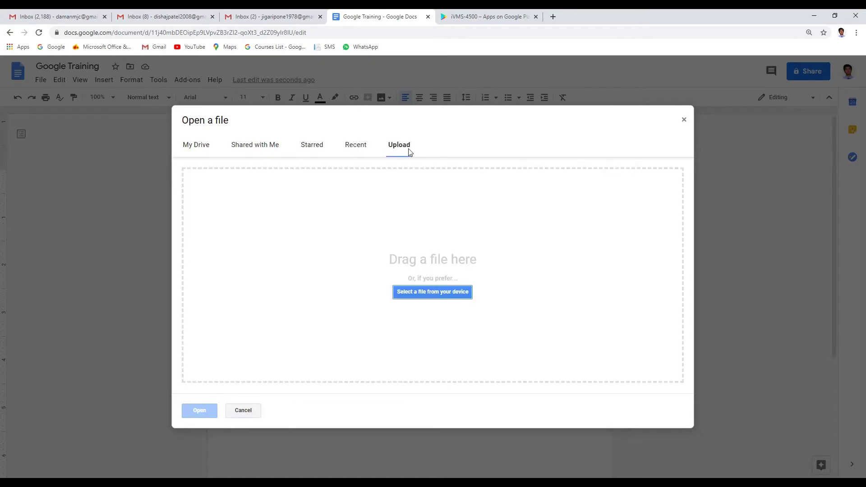
pyautogui.click(429, 294)
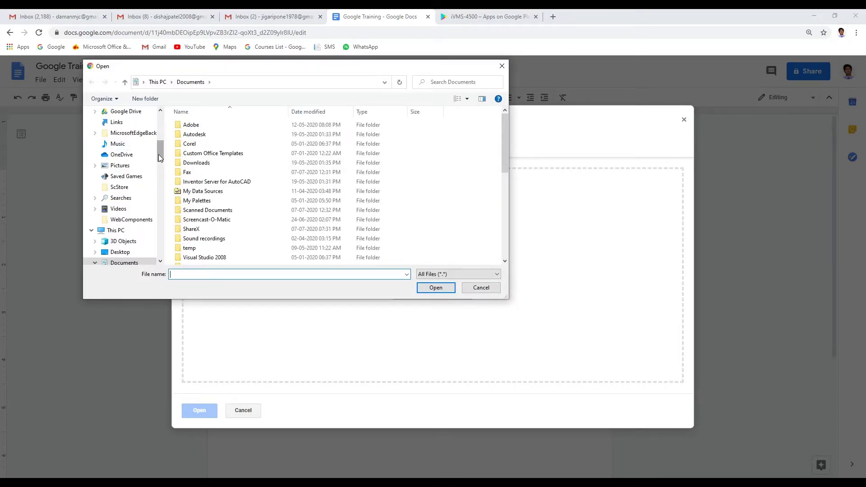
pyautogui.moveTo(159, 154); pyautogui.dragTo(158, 128)
pyautogui.click(128, 128)
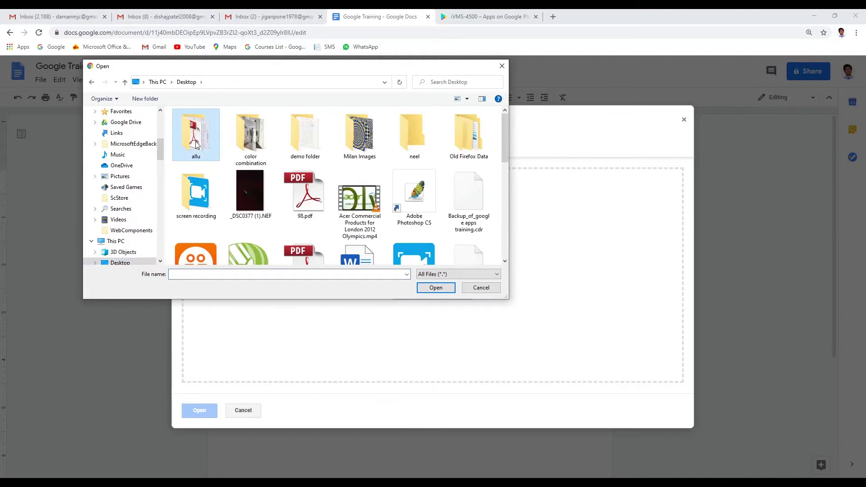
pyautogui.scroll(-3, 338, 184)
pyautogui.click(415, 131)
pyautogui.doubleClick(468, 133)
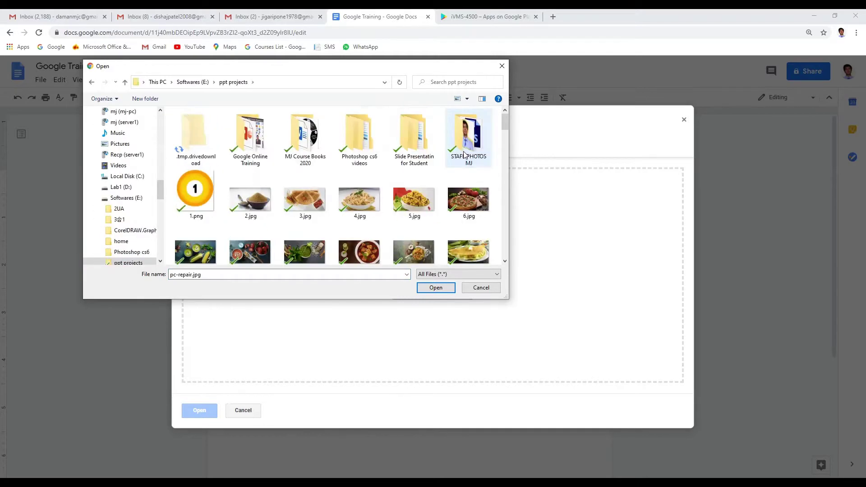
pyautogui.scroll(-10, 339, 179)
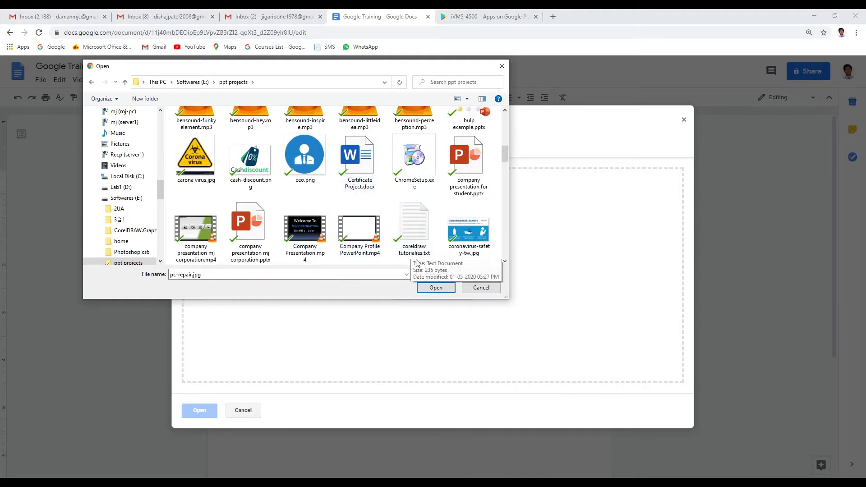
pyautogui.click(415, 225)
pyautogui.click(434, 288)
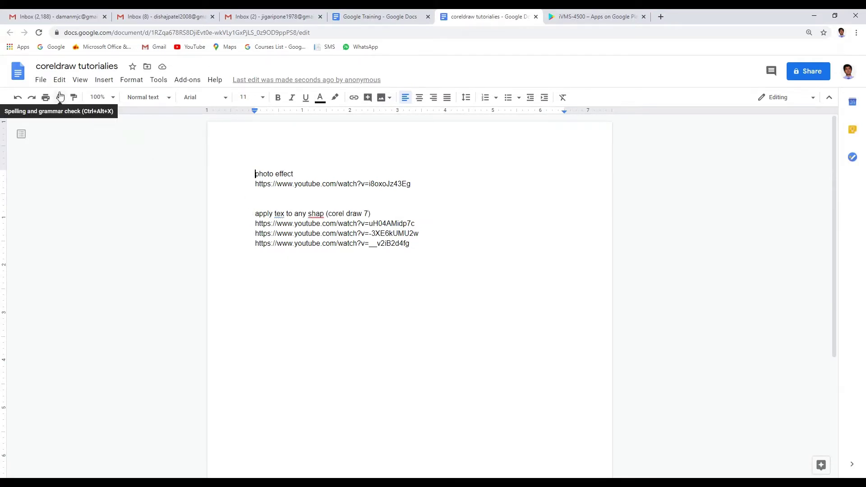
pyautogui.click(43, 81)
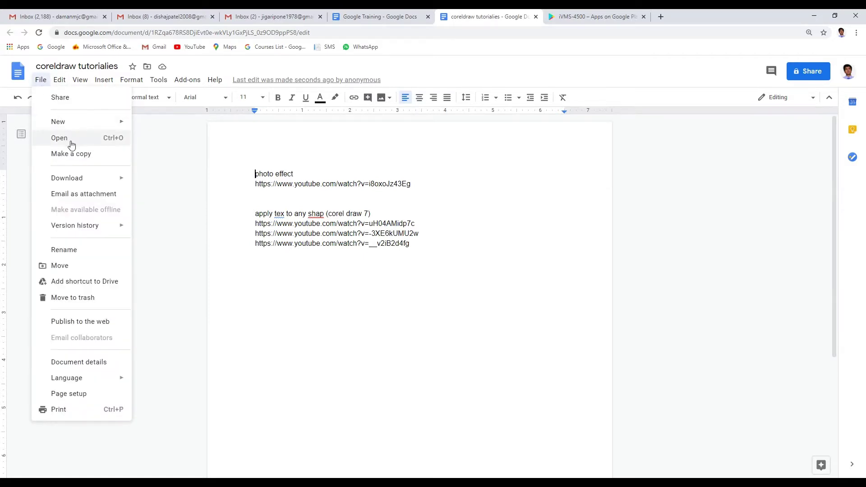
pyautogui.click(225, 147)
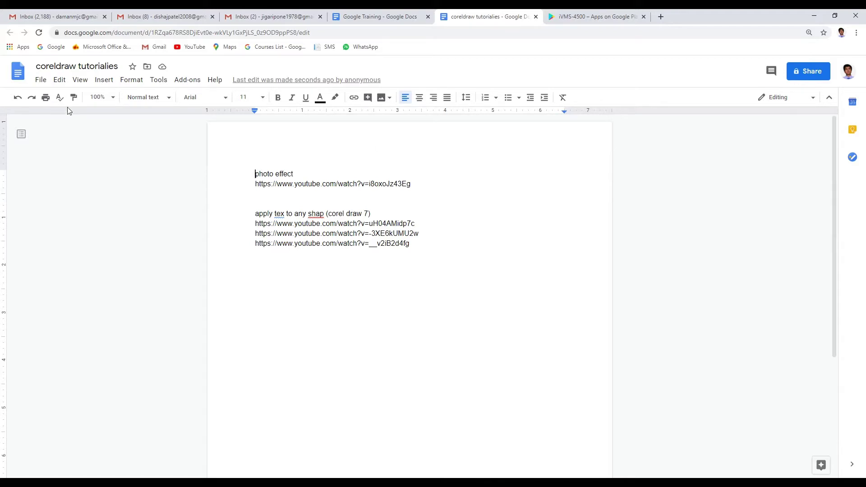
# Step: Return to the Docs home page, open the Google Training Details document and dismiss the signed-in account notice
pyautogui.click(21, 78)
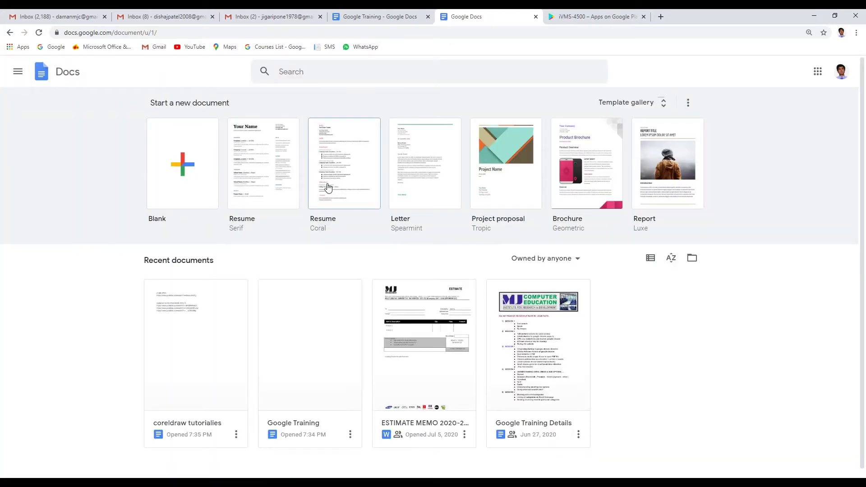
pyautogui.scroll(-1, 328, 188)
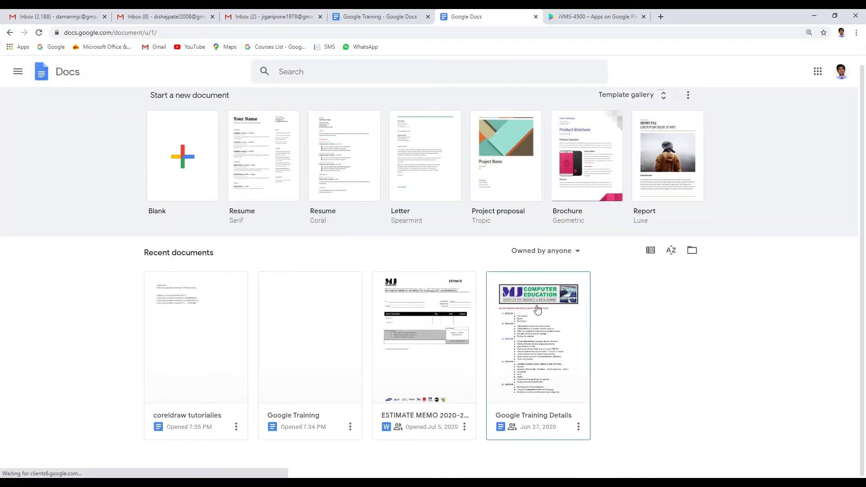
pyautogui.click(528, 345)
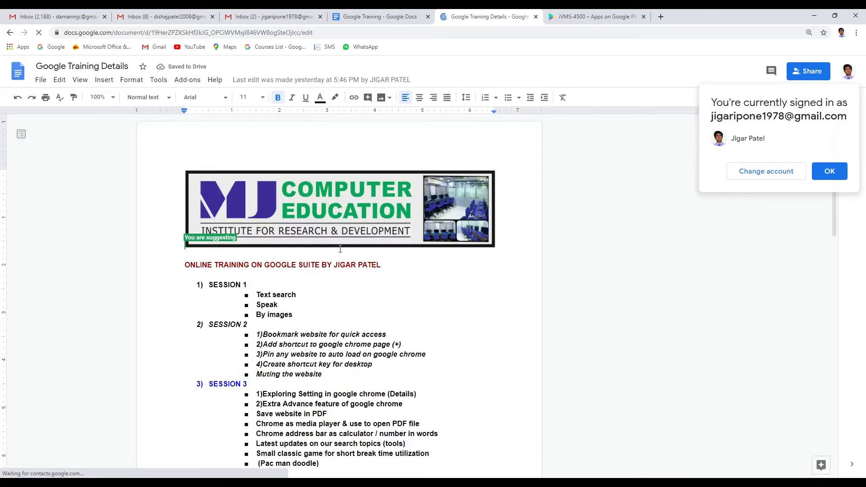
pyautogui.scroll(-5, 325, 249)
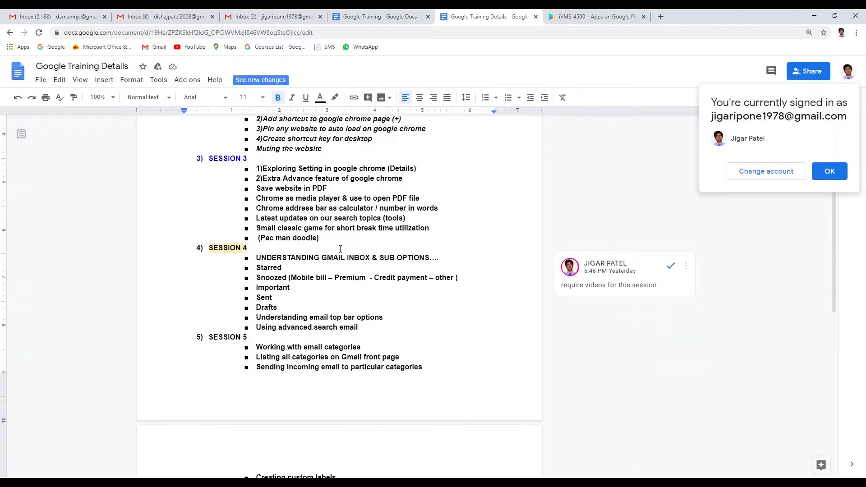
pyautogui.scroll(5, 340, 249)
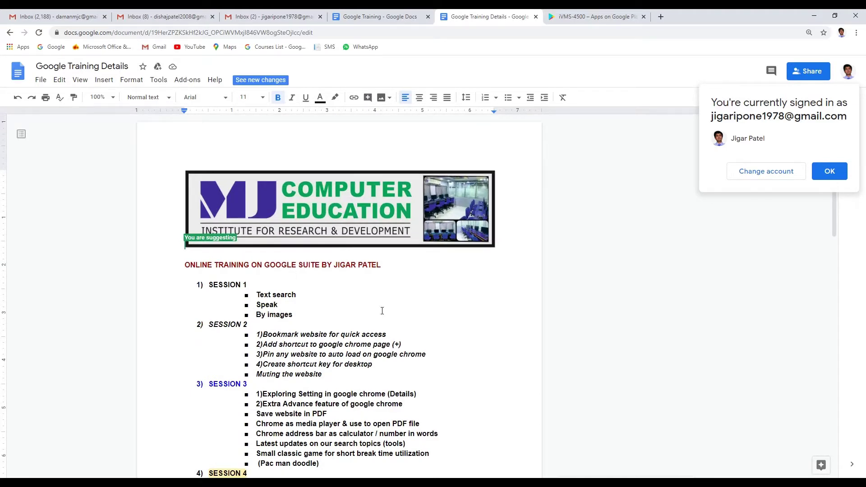
pyautogui.click(829, 171)
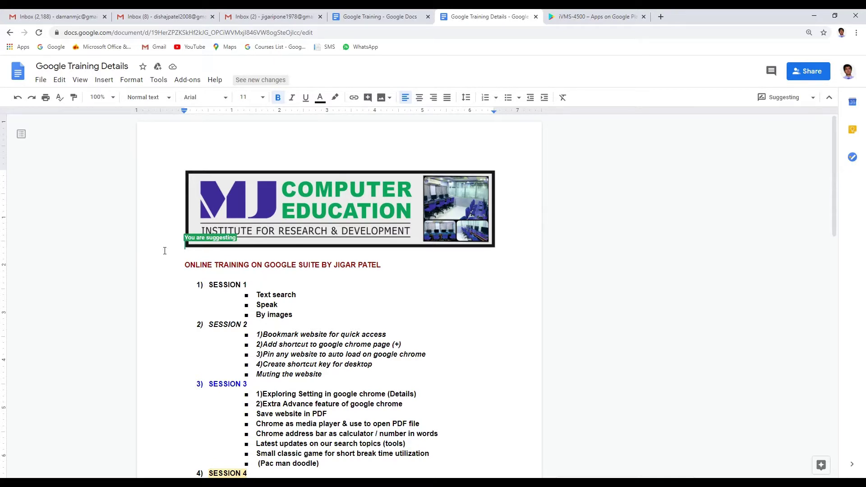
# Step: Download the Google Training Details document as a Microsoft Word (.docx) file
pyautogui.click(41, 80)
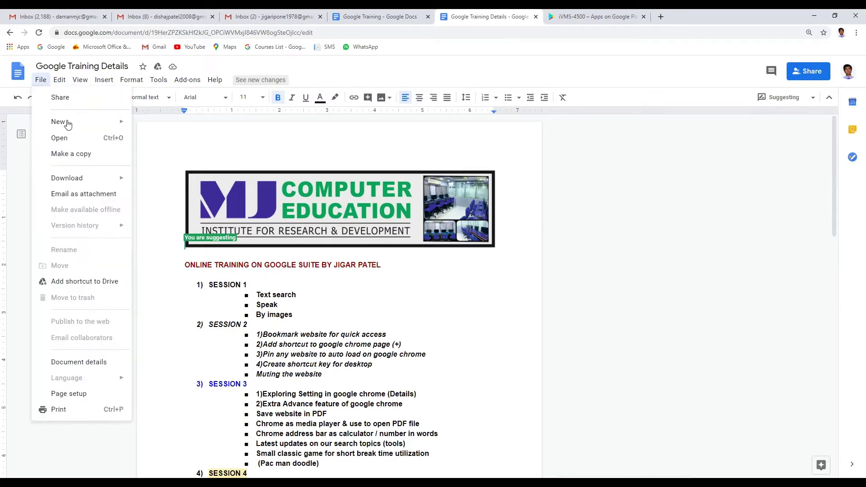
pyautogui.moveTo(78, 180)
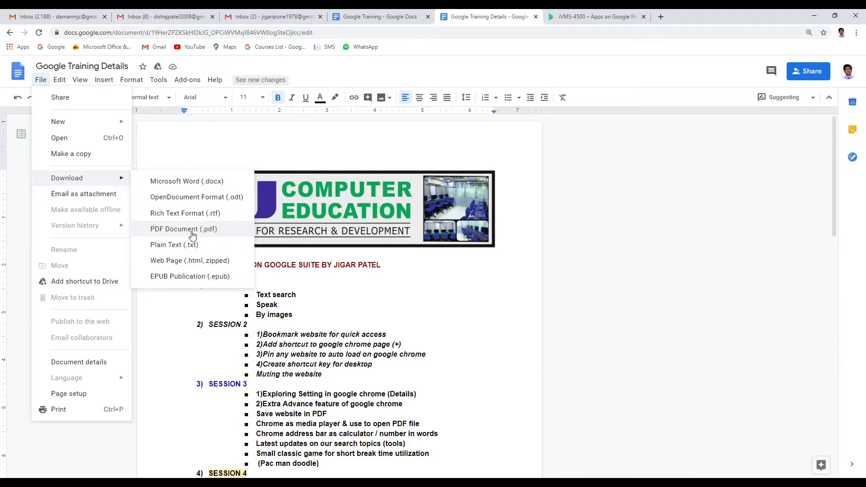
pyautogui.click(189, 182)
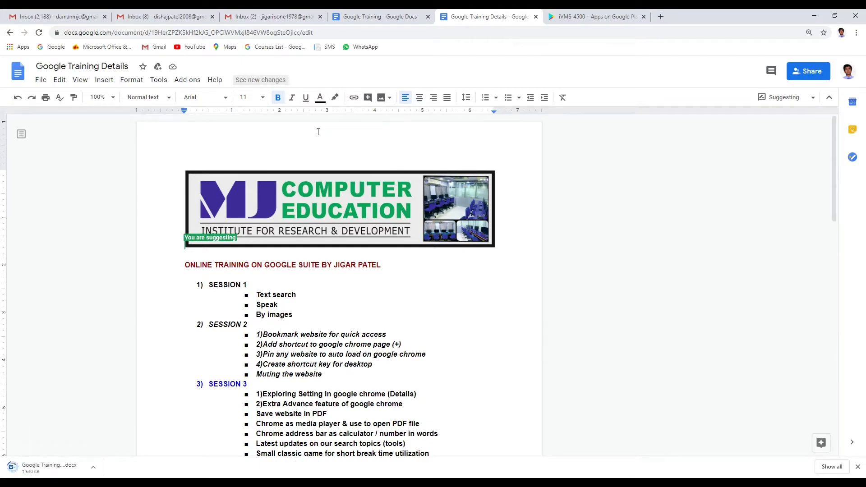
pyautogui.click(424, 336)
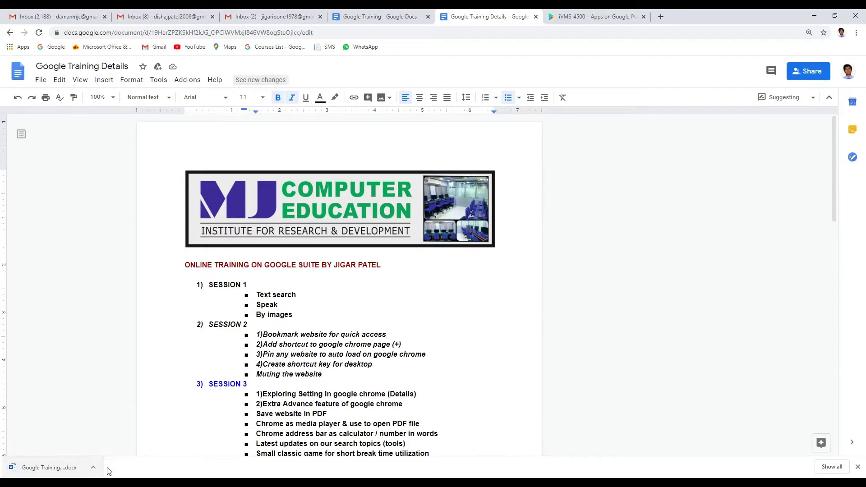
# Step: Show the downloaded Word file in its folder, then close the folder window
pyautogui.click(94, 469)
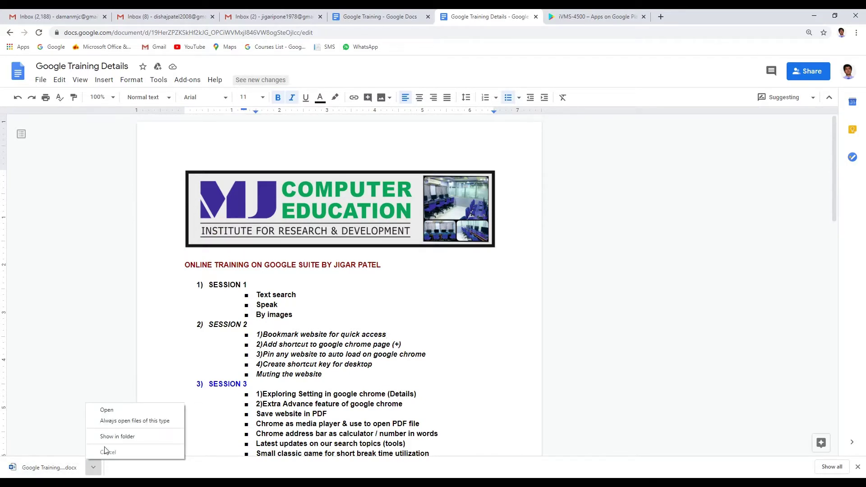
pyautogui.click(125, 436)
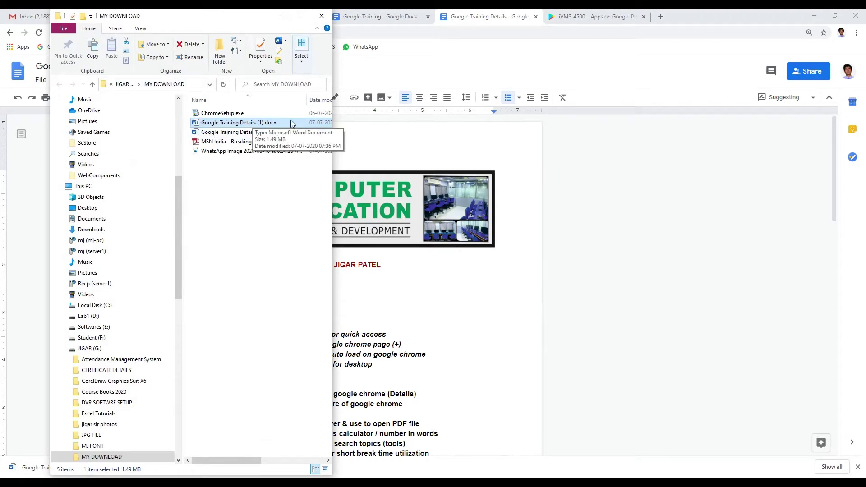
pyautogui.click(321, 17)
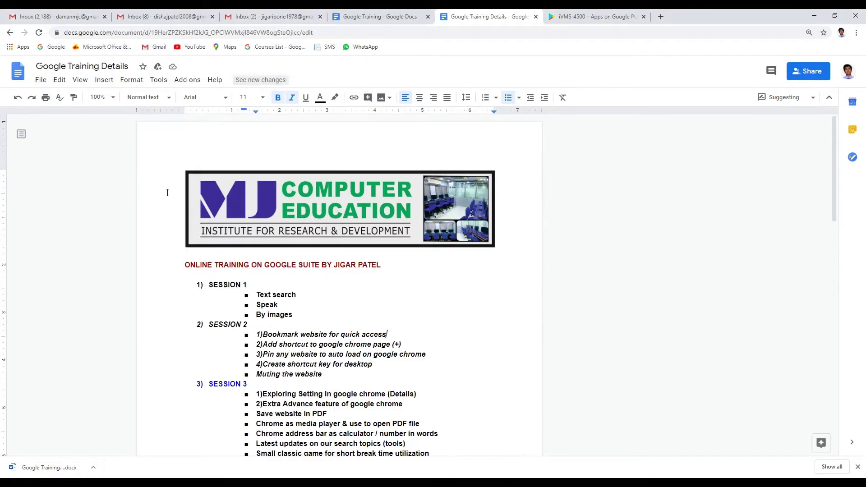
pyautogui.click(268, 287)
pyautogui.scroll(-2, 268, 287)
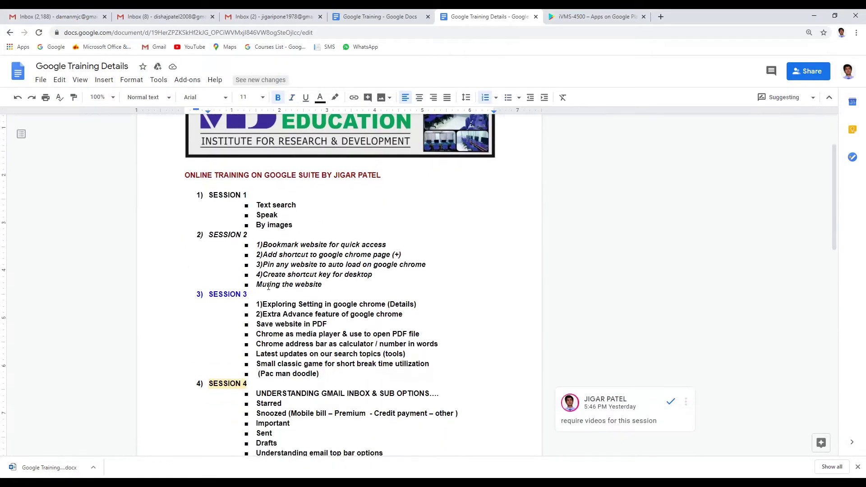
pyautogui.scroll(2, 268, 287)
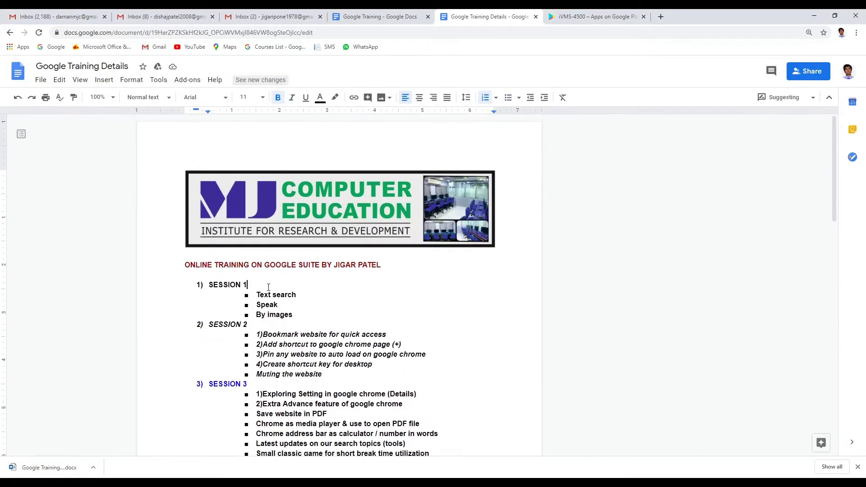
# Step: Start emailing the Google Training Details document as an attachment and enter the recipient's email address
pyautogui.click(41, 80)
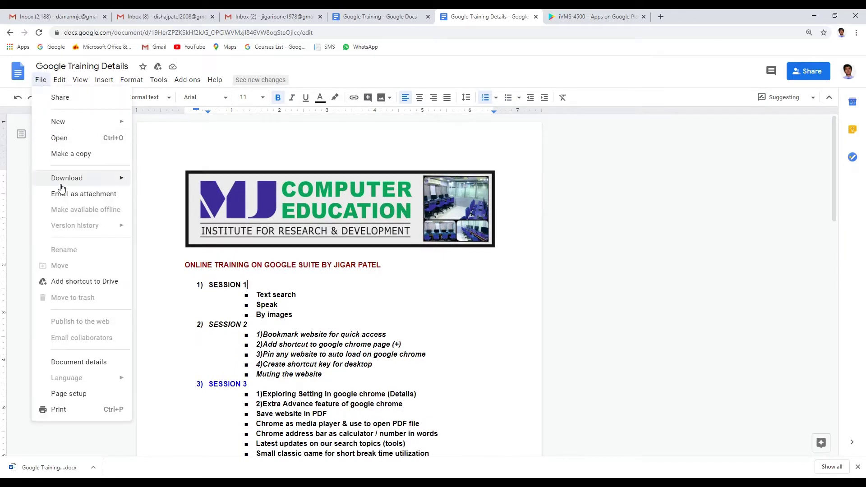
pyautogui.click(98, 195)
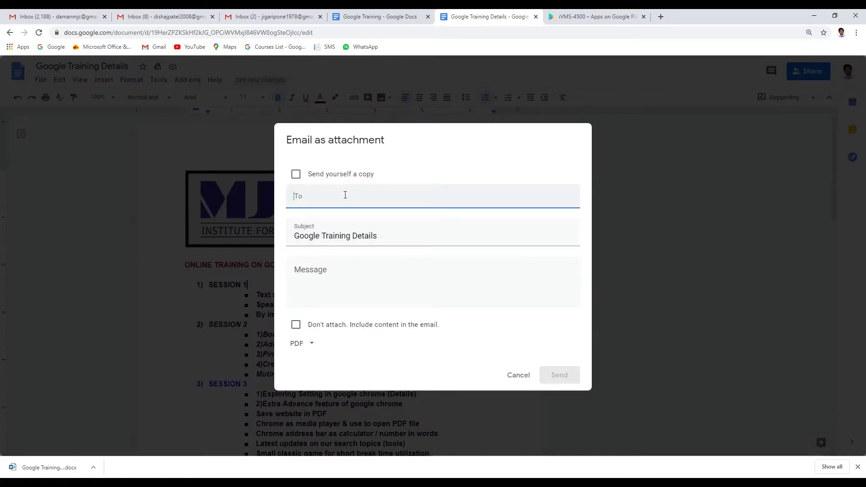
pyautogui.write('disha')
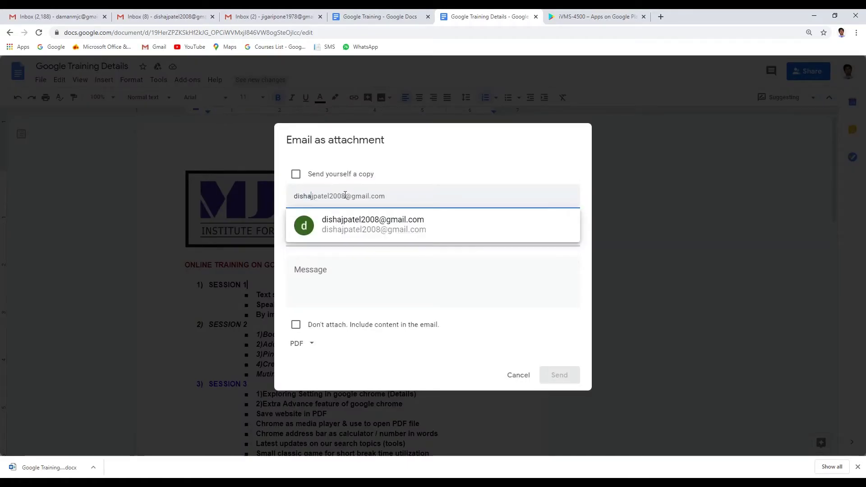
pyautogui.click(347, 227)
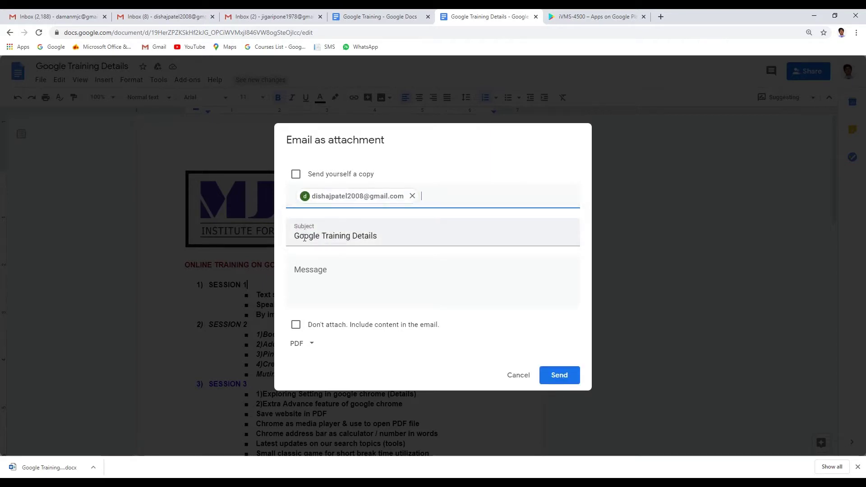
# Step: Add the message "this is you project to do at home (home work)" to the email
pyautogui.click(310, 277)
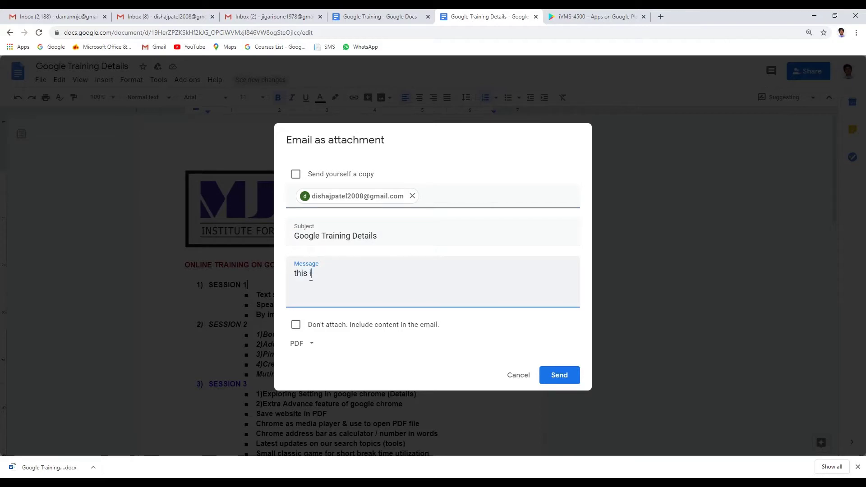
pyautogui.write('this is you project')
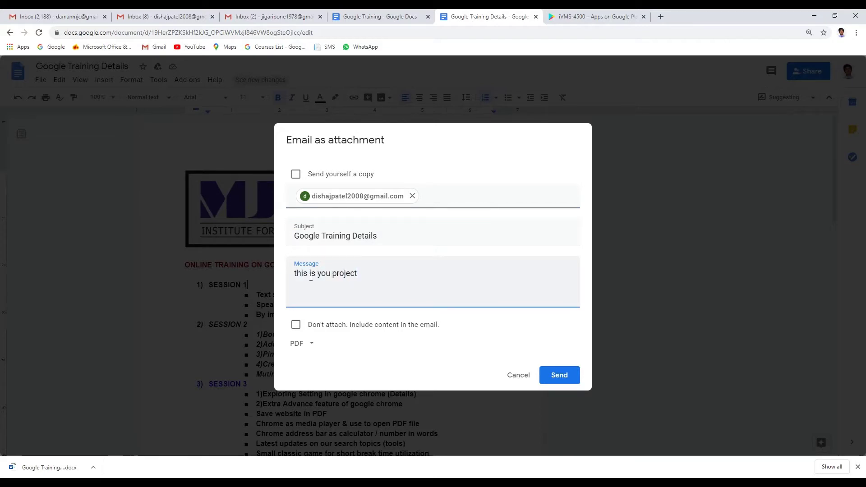
pyautogui.write(' to do i')
pyautogui.press('BackSpace')
pyautogui.press('BackSpace')
pyautogui.write('at home (h')
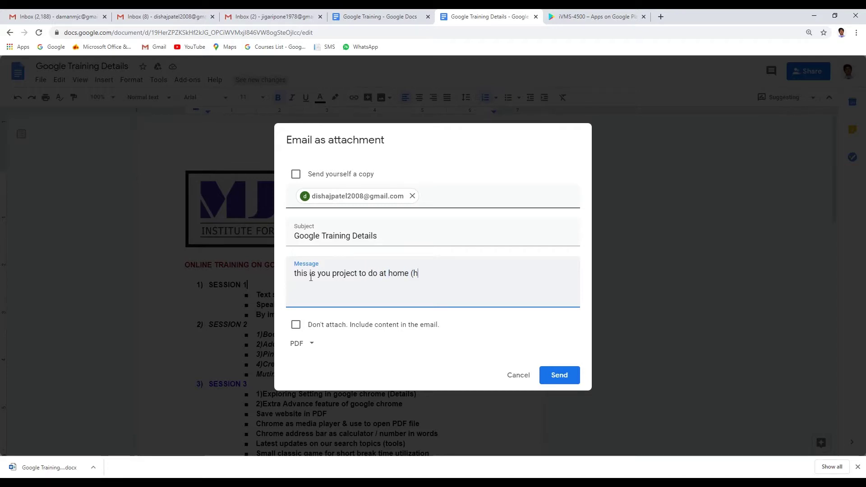
pyautogui.write('ome work)')
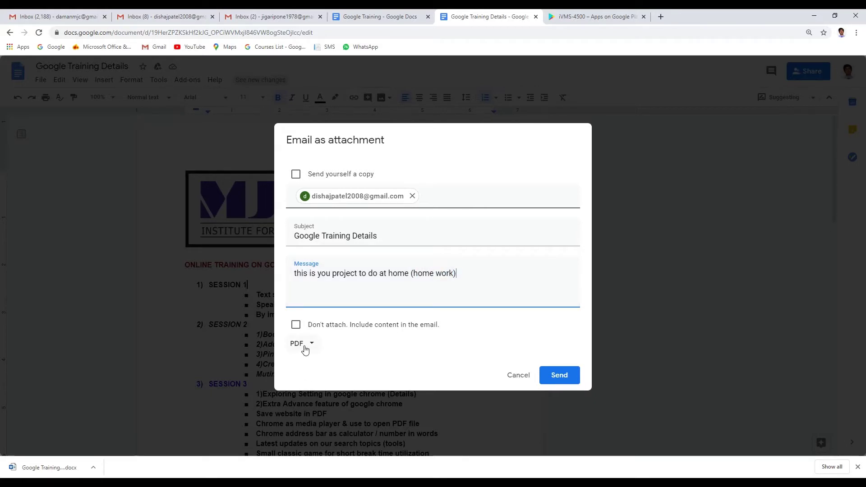
# Step: Review the attachment formats, keep PDF and send the email
pyautogui.click(312, 345)
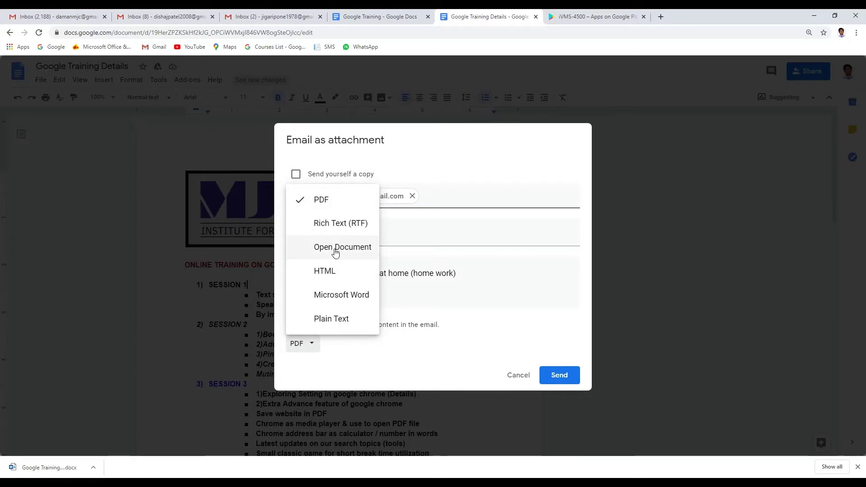
pyautogui.click(353, 376)
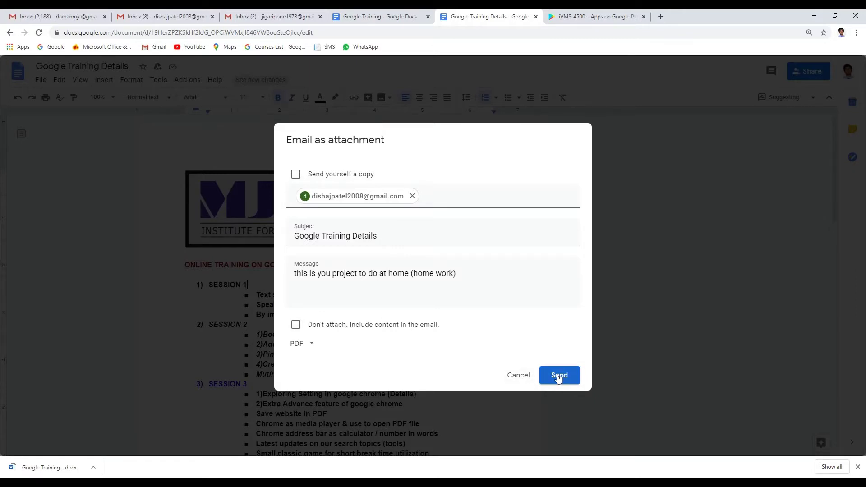
pyautogui.click(558, 377)
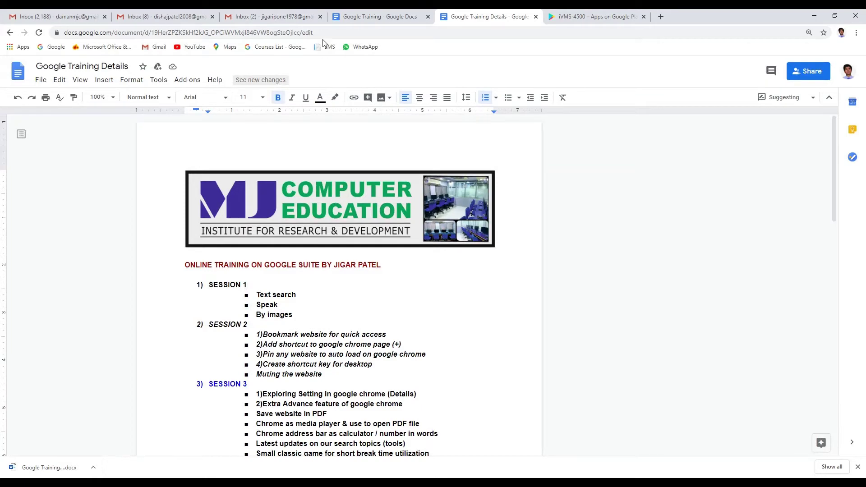
# Step: Switch to the recipient's Gmail inbox, open the received Google Training Details email and check its PDF attachment
pyautogui.click(174, 22)
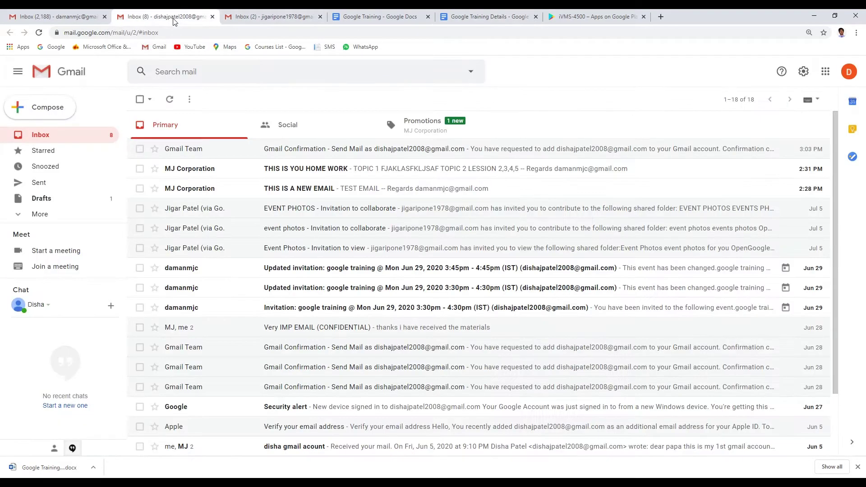
pyautogui.click(36, 137)
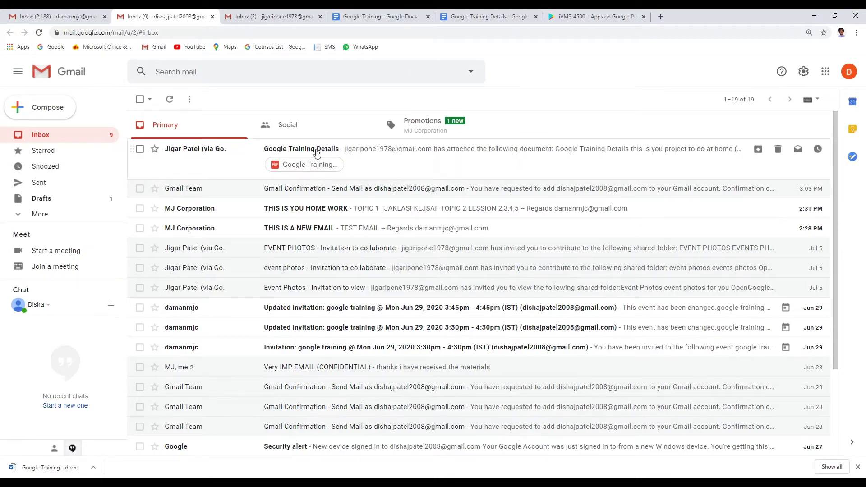
pyautogui.click(331, 151)
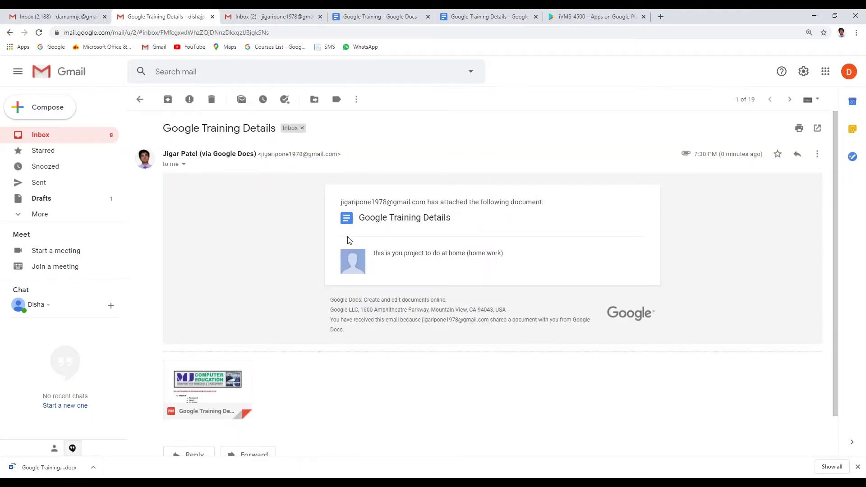
pyautogui.moveTo(198, 393)
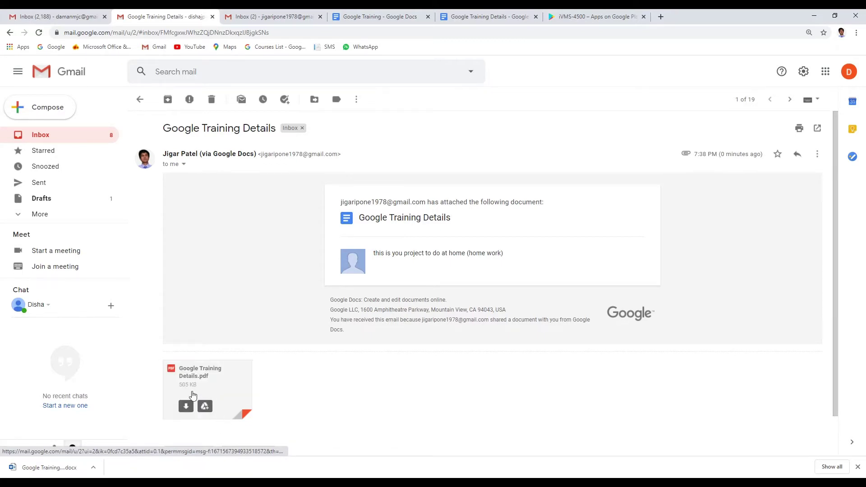
# Step: Switch back to Google Docs, reopen the Google Training Details document from the home page and dismiss the signed-in account notice
pyautogui.click(363, 19)
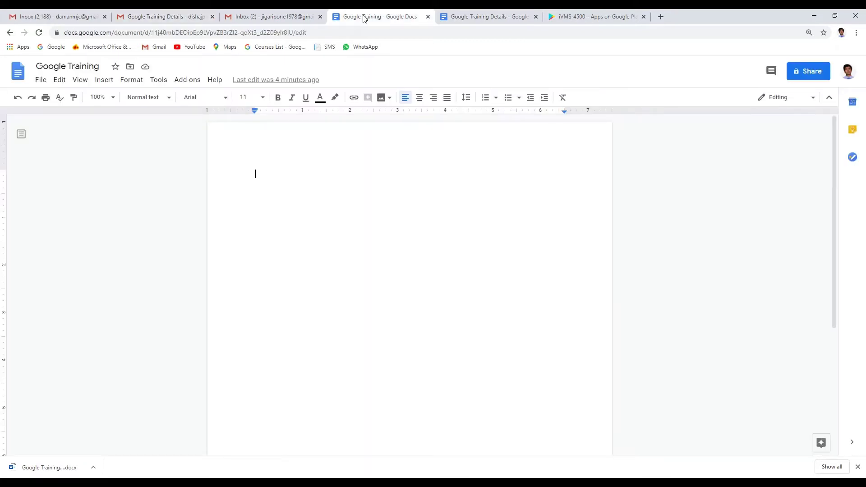
pyautogui.click(20, 76)
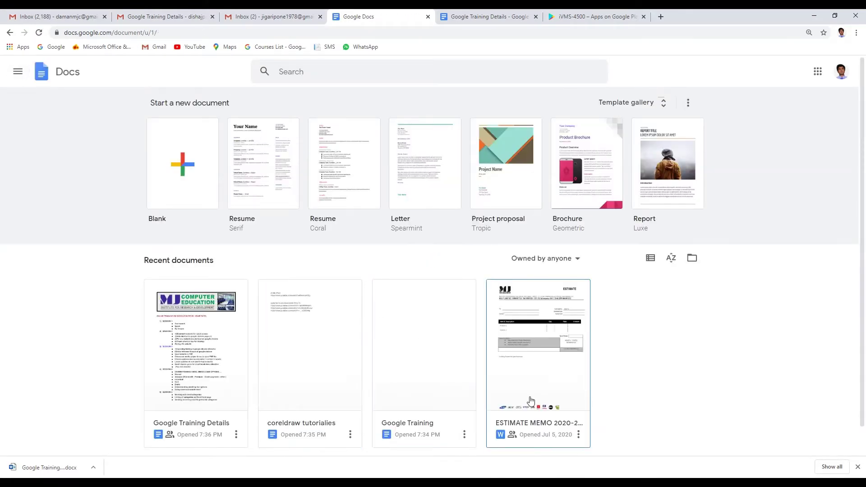
pyautogui.click(204, 387)
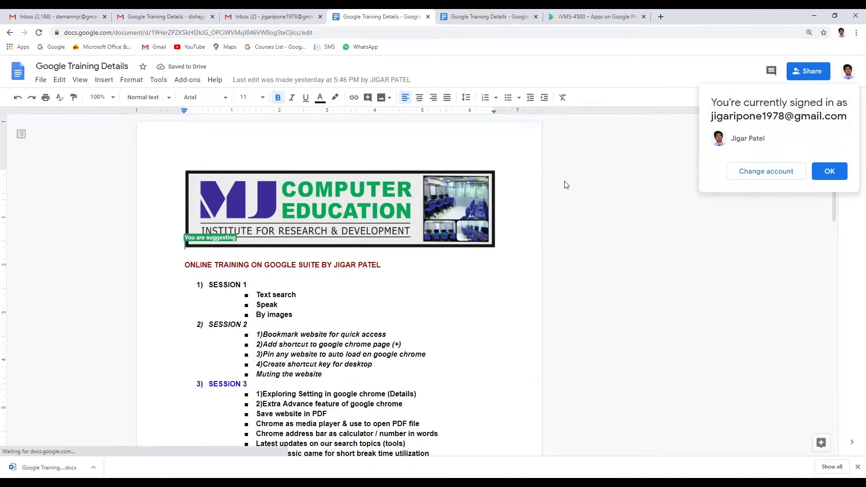
pyautogui.click(829, 171)
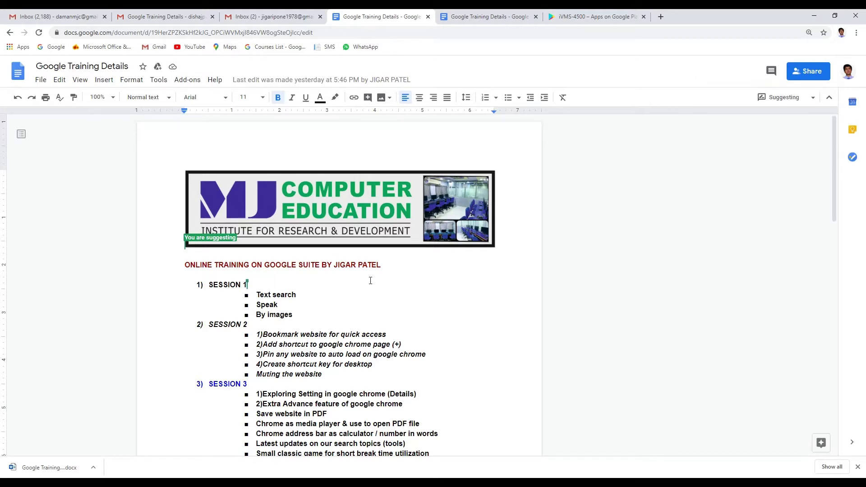
# Step: Create a new blank document from the Docs home page and set its language to Hindi (हिन्दी)
pyautogui.click(21, 81)
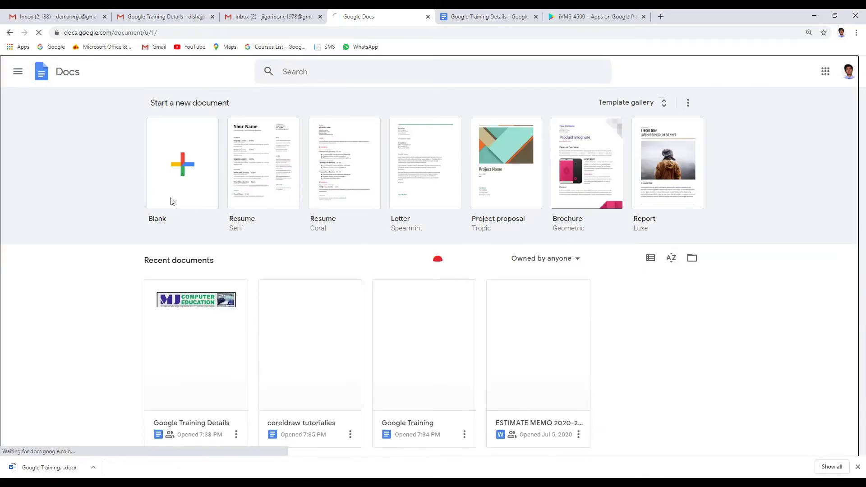
pyautogui.click(172, 202)
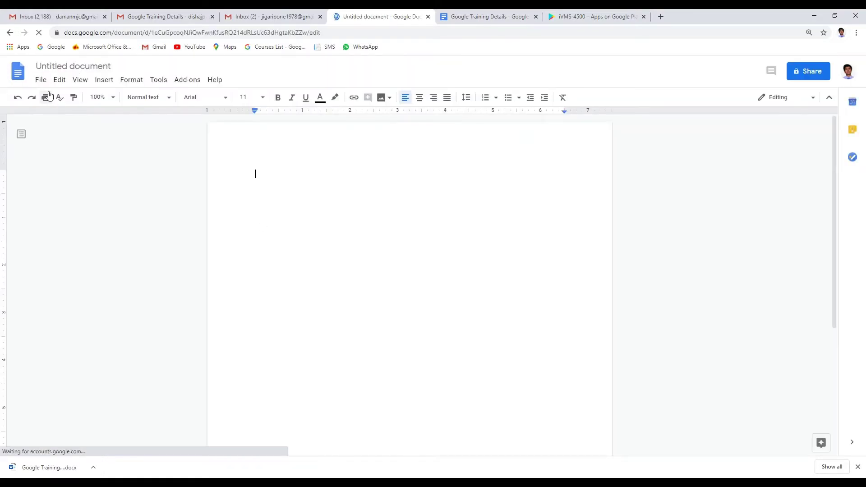
pyautogui.click(43, 81)
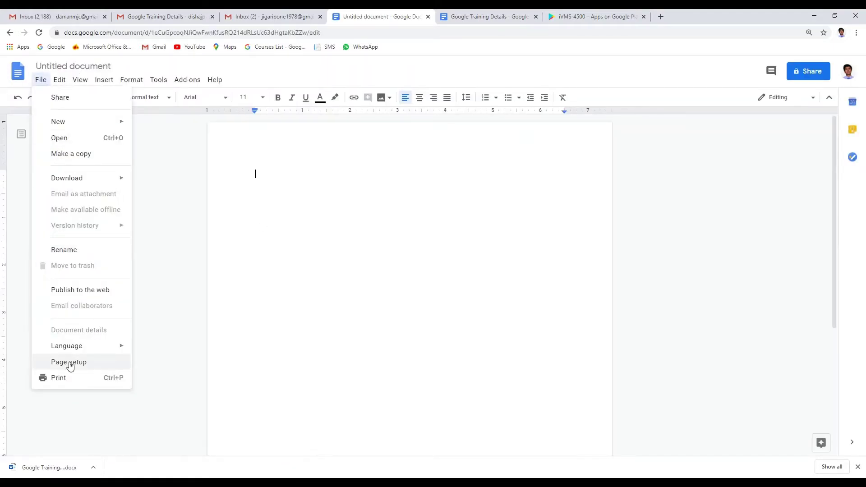
pyautogui.moveTo(76, 346)
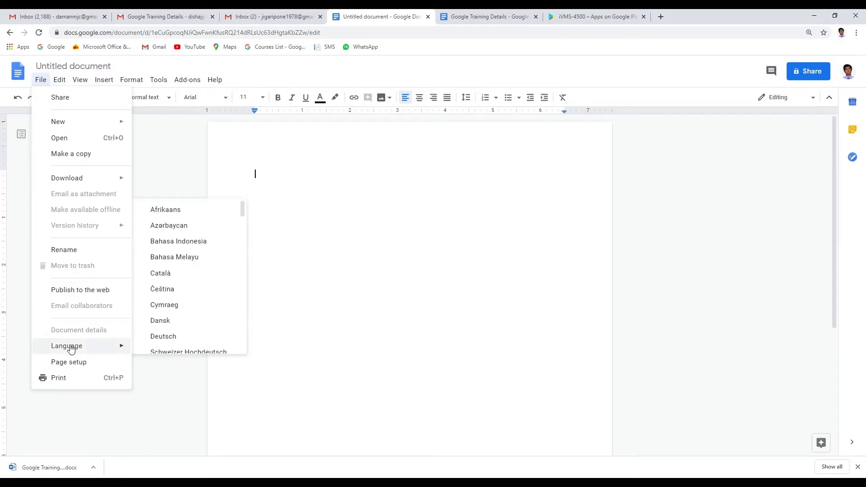
pyautogui.scroll(-2, 179, 280)
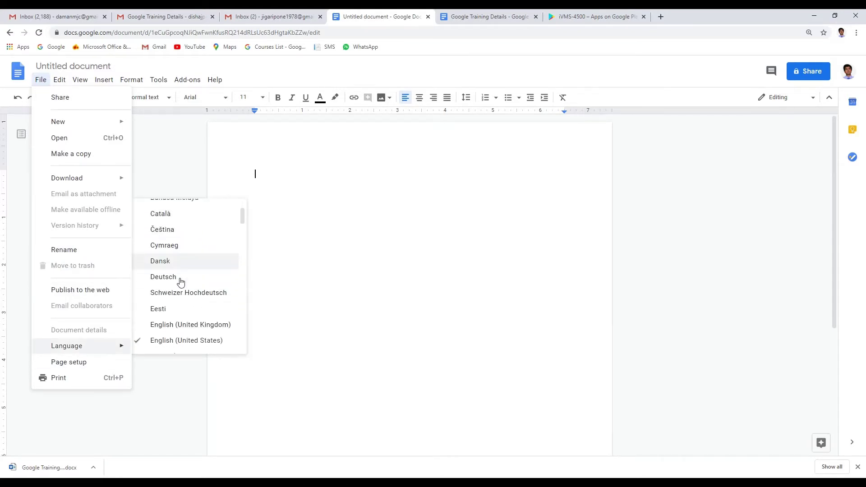
pyautogui.scroll(-10, 180, 284)
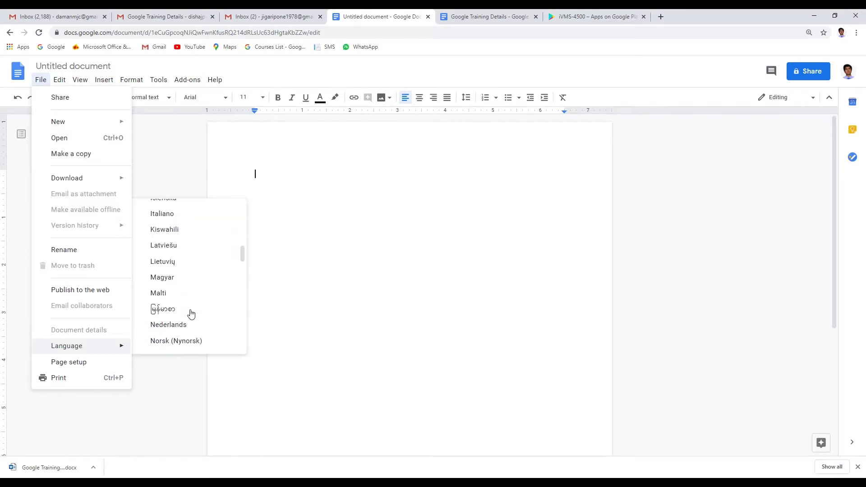
pyautogui.scroll(-10, 189, 314)
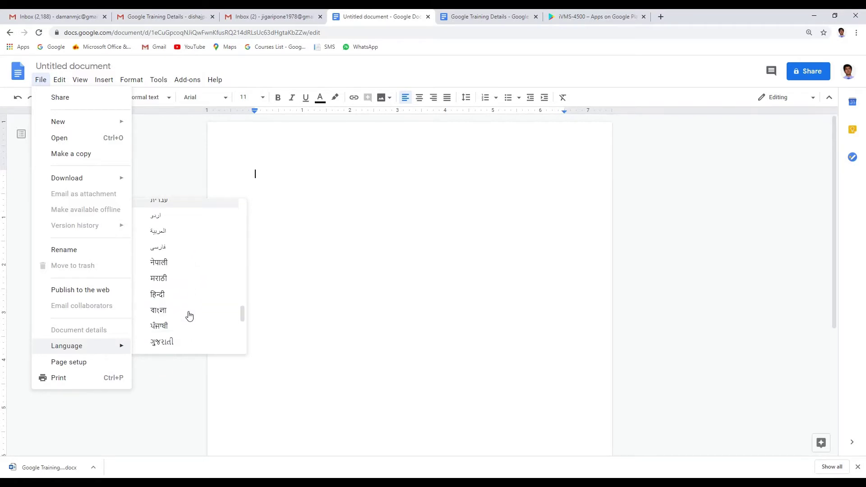
pyautogui.scroll(1, 189, 315)
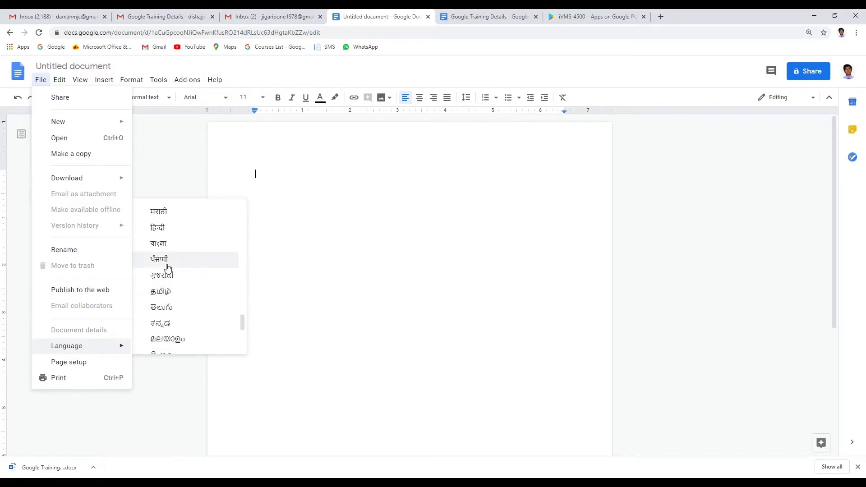
pyautogui.click(169, 233)
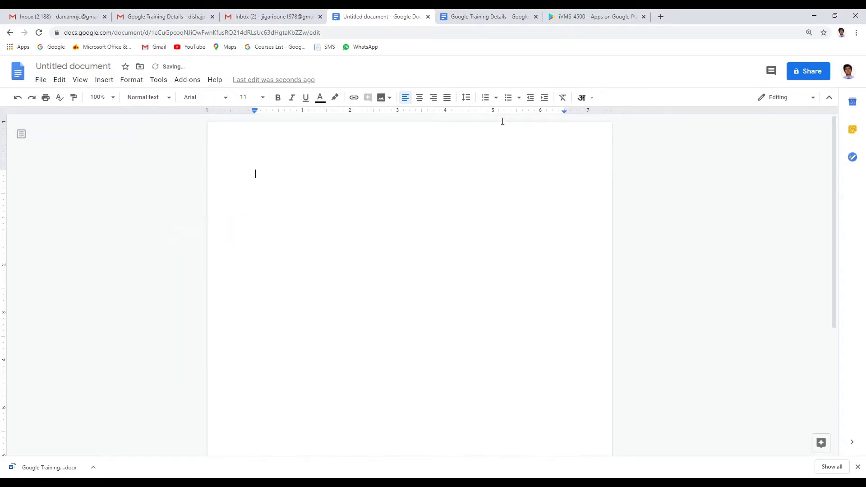
# Step: Use the देवनागरी (फोनेटिक) keyboard to write a Hindi line introducing the author by name, and below it "मे आप को"
pyautogui.click(592, 100)
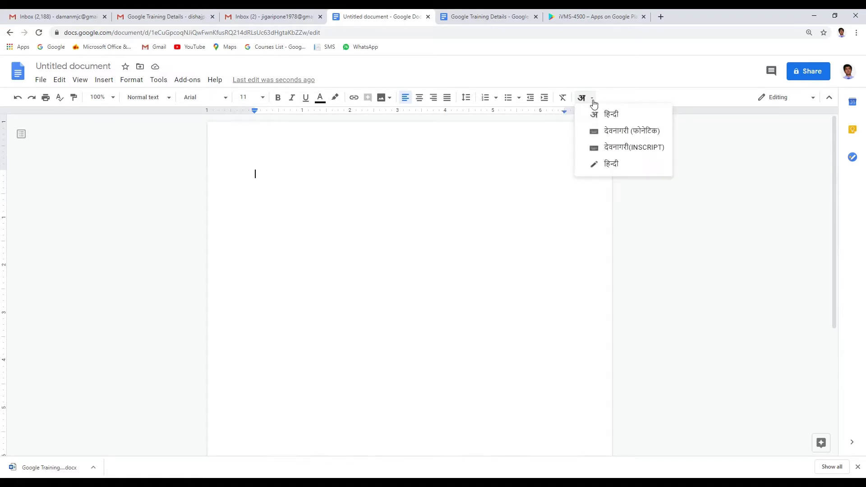
pyautogui.click(624, 132)
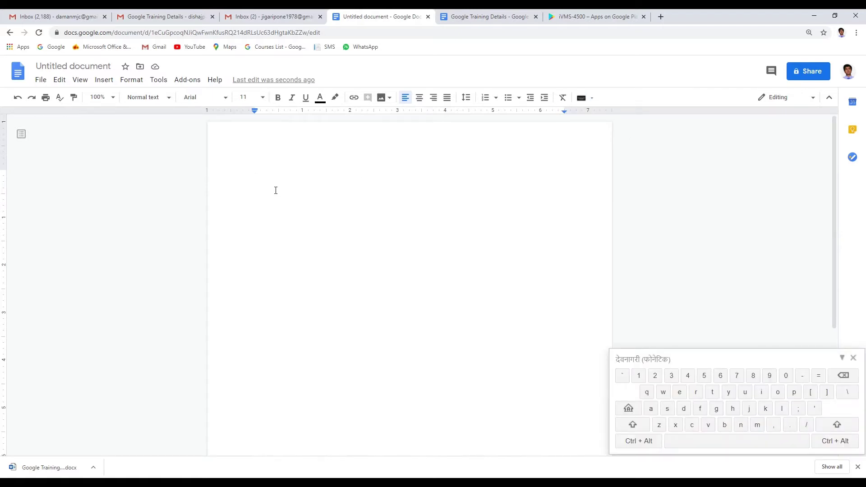
pyautogui.write('म्रे र नम जिगर हे')
pyautogui.press('Return')
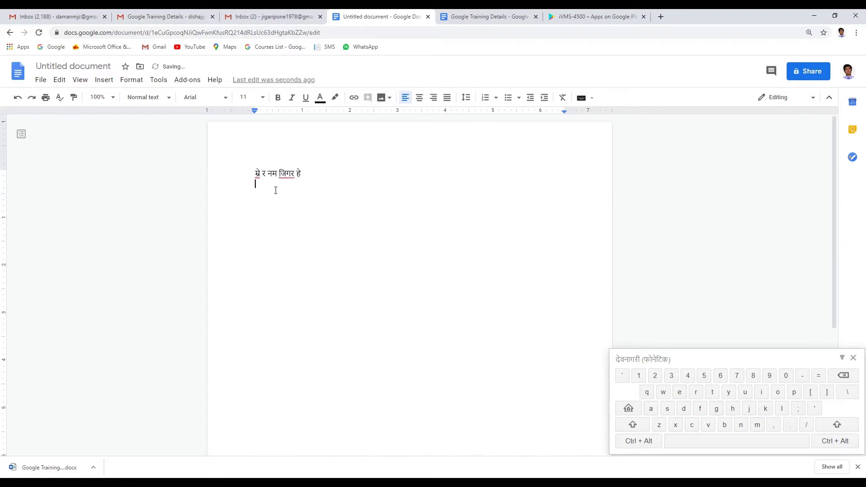
pyautogui.write('मे आप को')
# Step: Switch the document language from Hindi to English (United States)
pyautogui.click(41, 80)
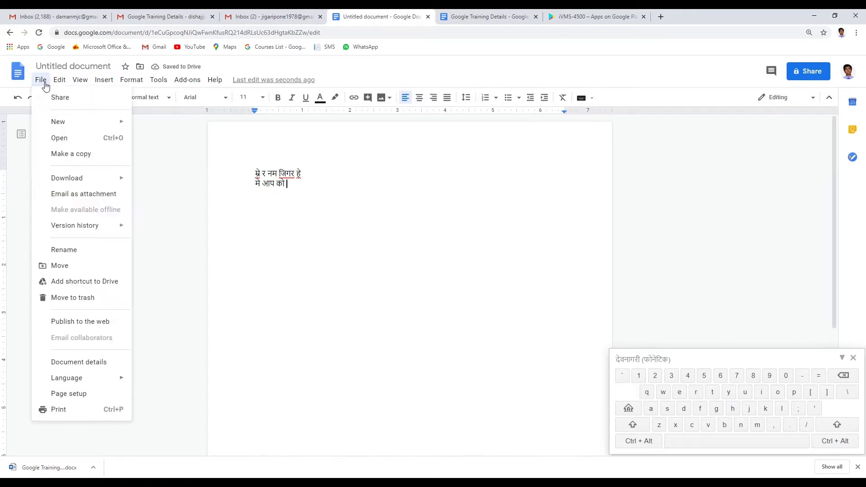
pyautogui.moveTo(106, 382)
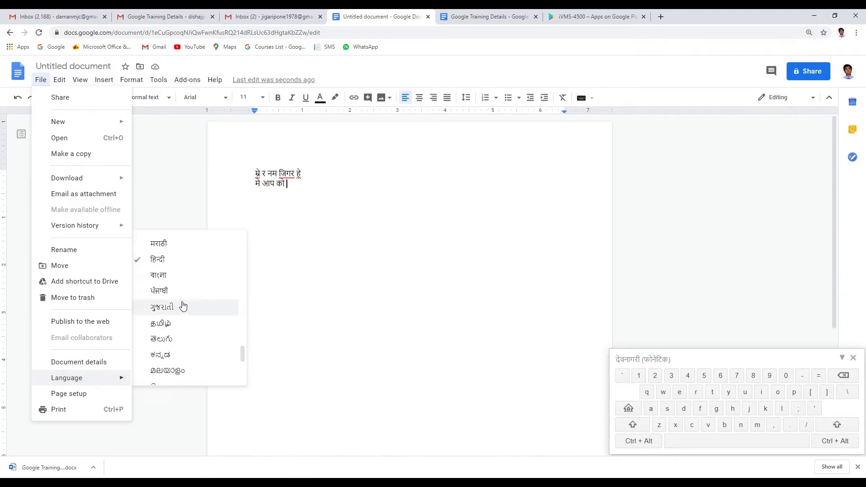
pyautogui.scroll(10, 176, 264)
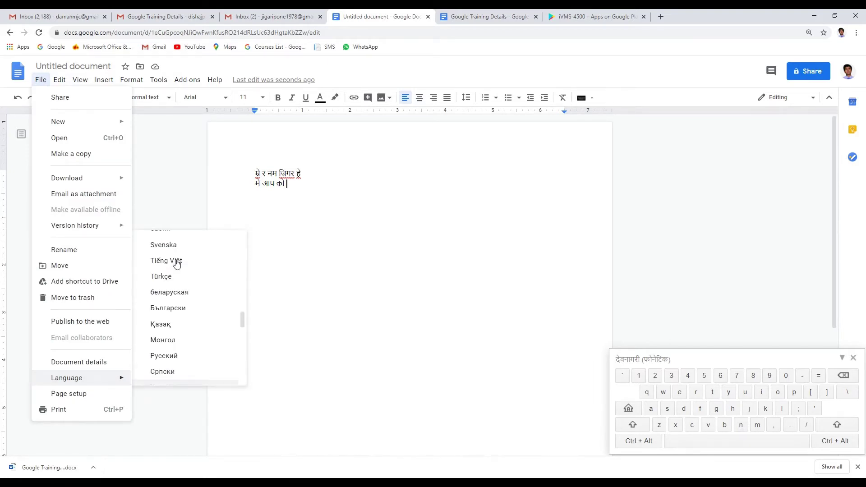
pyautogui.scroll(10, 177, 264)
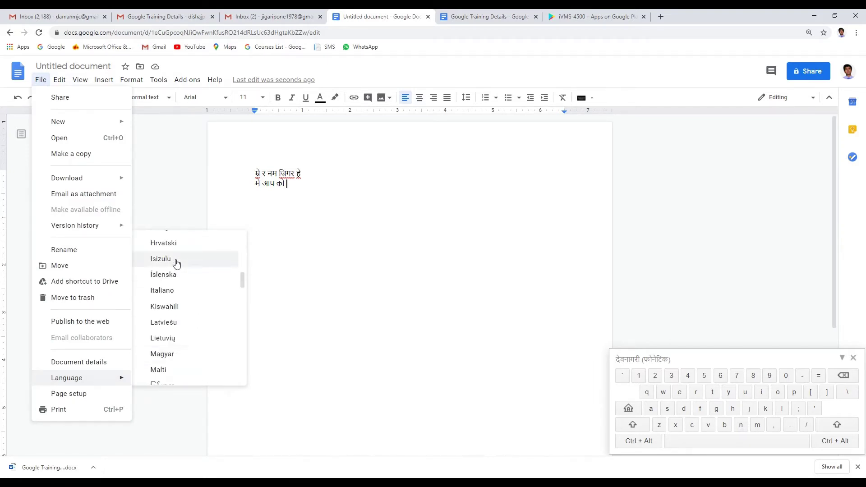
pyautogui.scroll(3, 176, 264)
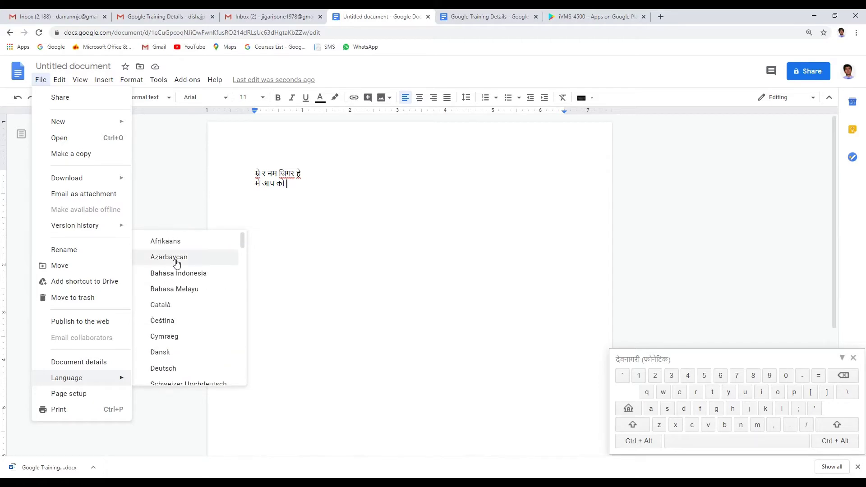
pyautogui.scroll(-2, 176, 265)
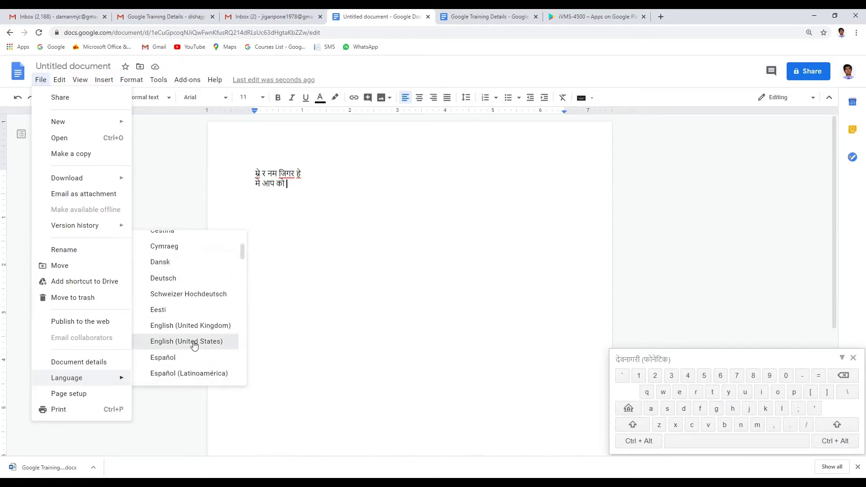
pyautogui.click(193, 342)
# Step: Write English test lines "Jasfkljklasf", "Asf" and "MJ CORPORION" below the Hindi text
pyautogui.press('Return')
pyautogui.write('Jasfkljklasf')
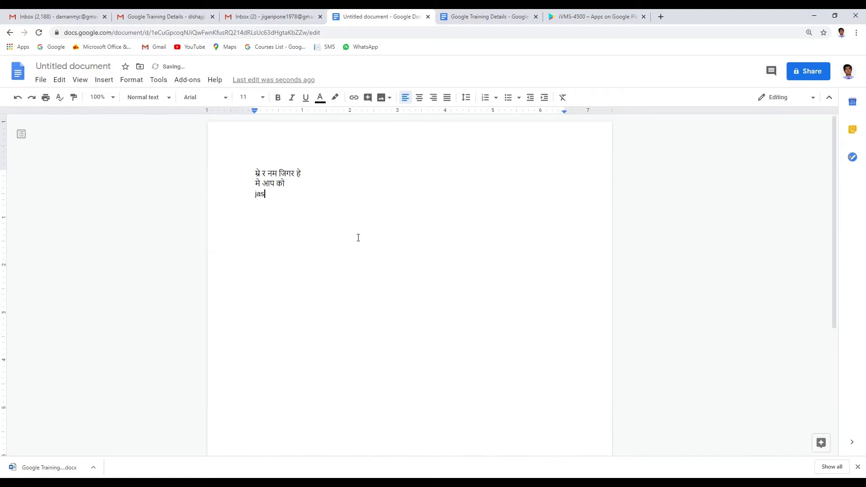
pyautogui.press('Return')
pyautogui.write('asf')
pyautogui.press('Return')
pyautogui.write('MJ CORPORION')
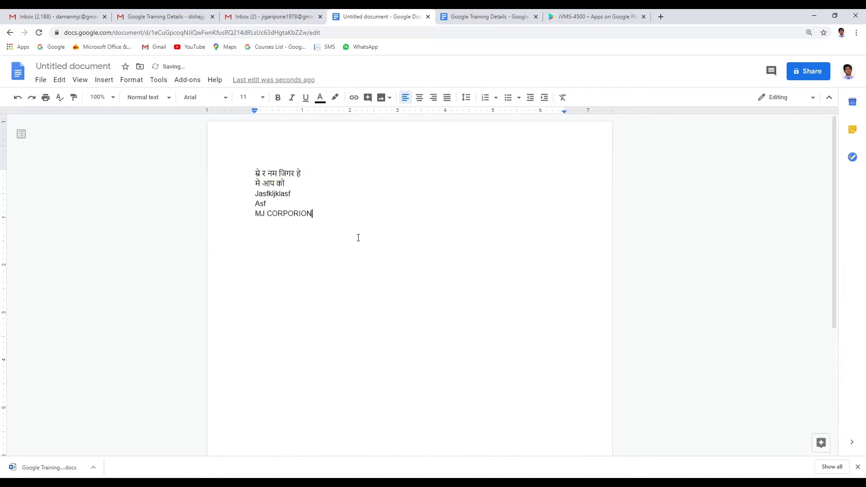
# Step: Delete the "MJ CORPORION" line and clear all remaining text from the document
pyautogui.press('BackSpace')
pyautogui.press('BackSpace')
pyautogui.press('BackSpace')
pyautogui.press('BackSpace')
pyautogui.press('BackSpace')
pyautogui.press('BackSpace')
pyautogui.press('BackSpace')
pyautogui.press('BackSpace')
pyautogui.press('BackSpace')
pyautogui.press('BackSpace')
pyautogui.press('BackSpace')
pyautogui.press('BackSpace')
pyautogui.click(41, 80)
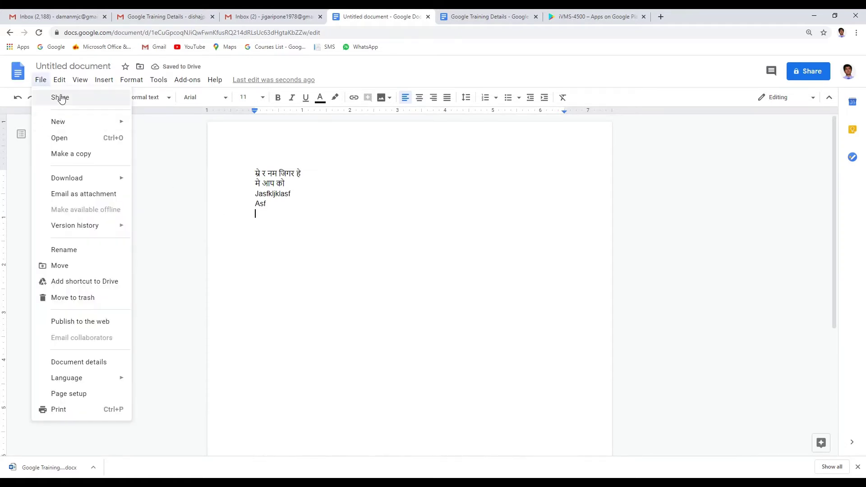
pyautogui.click(361, 250)
pyautogui.hotkey('ctrl', 'a')
pyautogui.press('BackSpace')
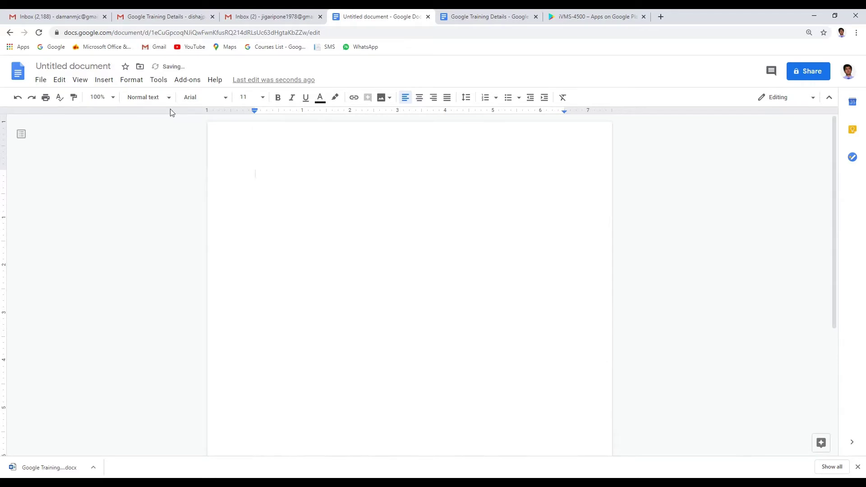
# Step: Insert the image google-form-customer-regestration-form.jpg from the computer's ppt projects folder into the empty document
pyautogui.click(105, 80)
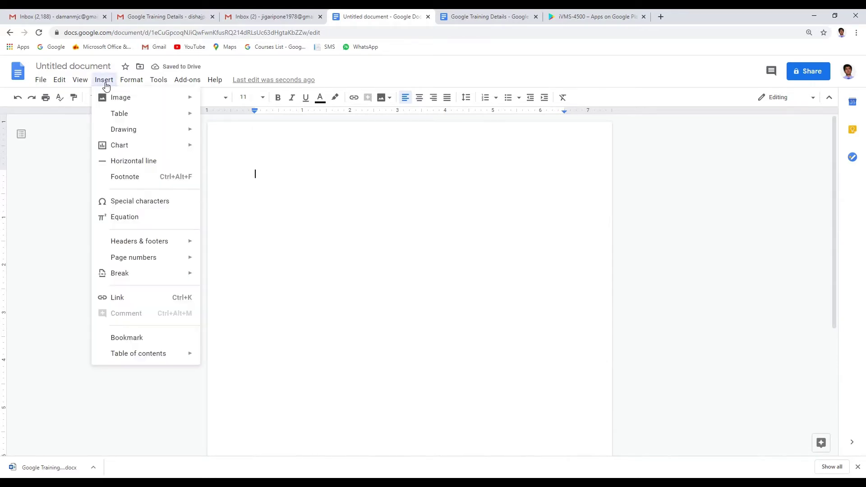
pyautogui.moveTo(110, 98)
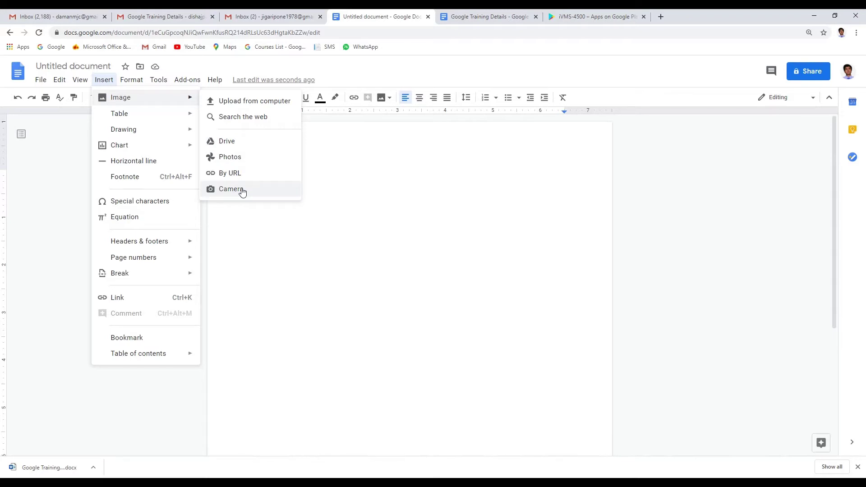
pyautogui.click(239, 101)
pyautogui.scroll(-5, 428, 204)
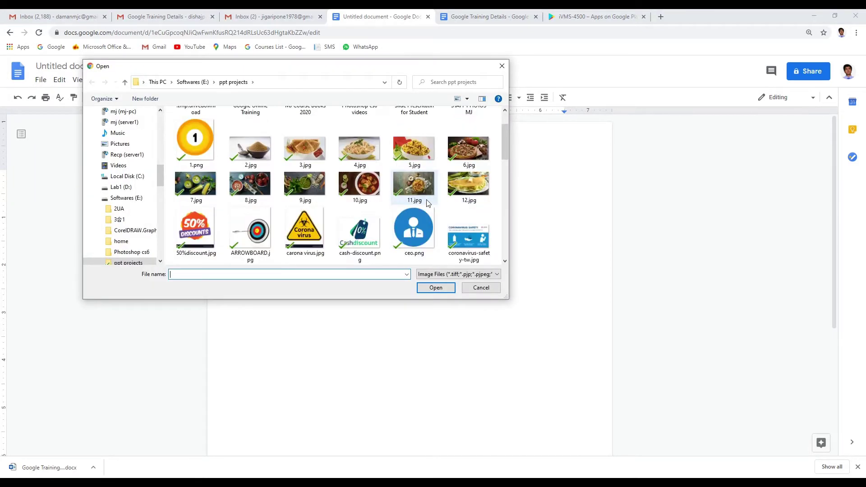
pyautogui.click(459, 136)
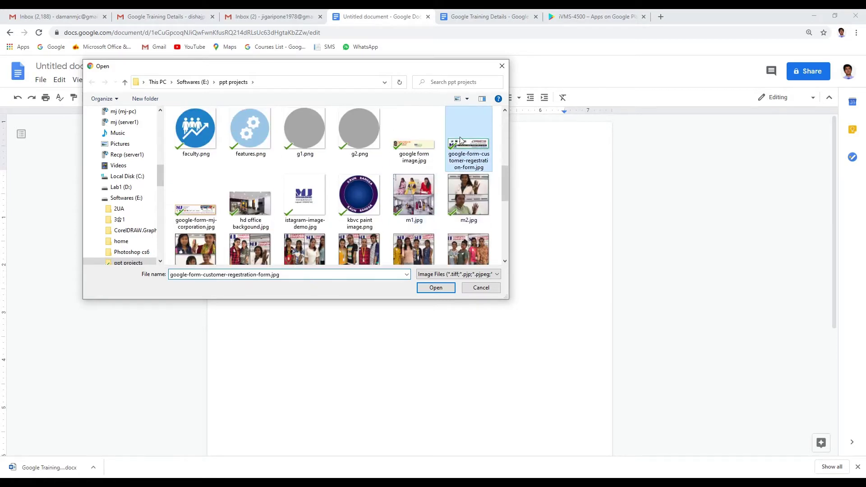
pyautogui.click(434, 287)
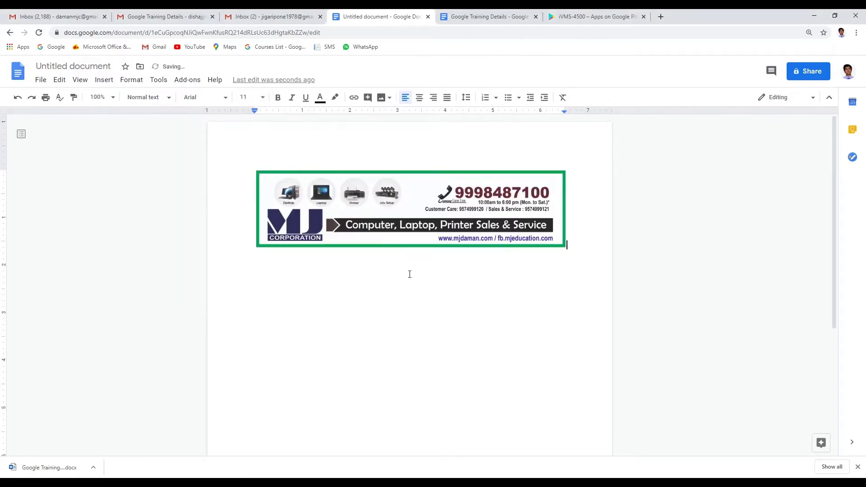
# Step: Insert a table with three columns and one row below the banner image
pyautogui.press('Return')
pyautogui.click(103, 82)
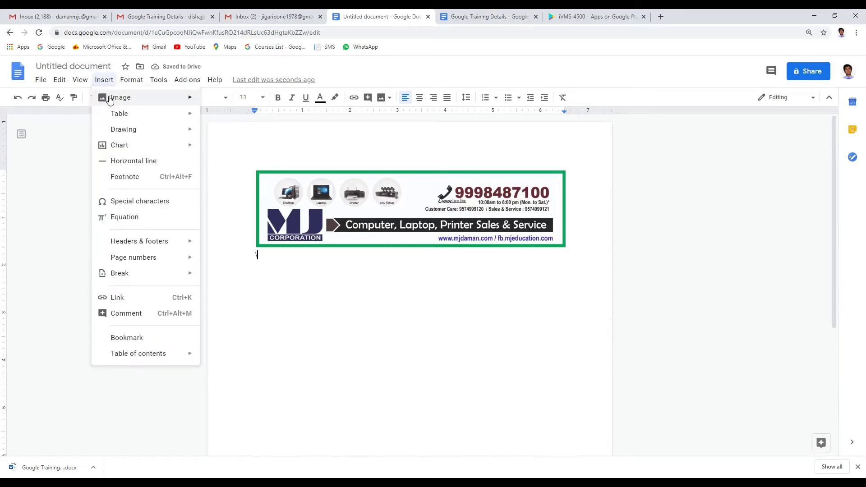
pyautogui.moveTo(124, 116)
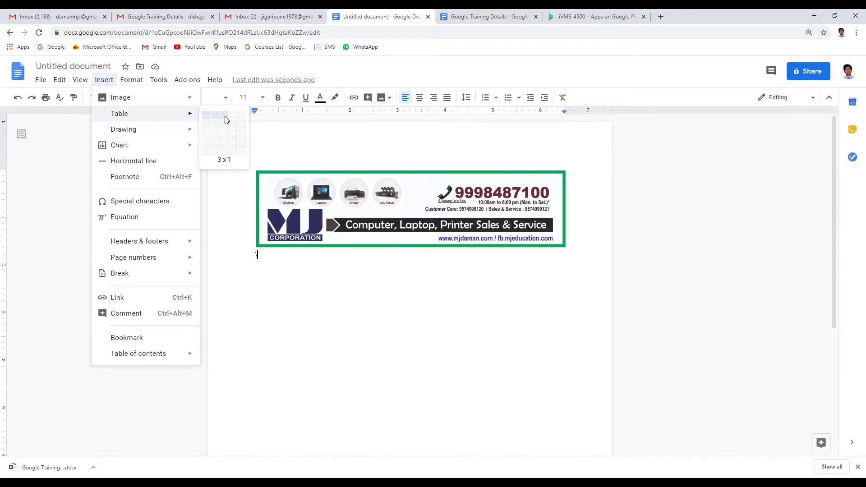
pyautogui.click(227, 119)
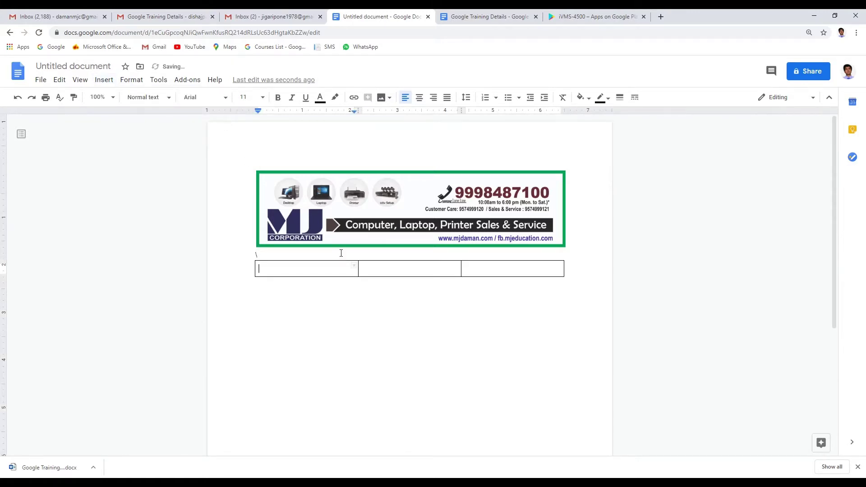
# Step: Fill the table's header cells with ROLL NO., STUDENT NAME and MOBILE NUMBER
pyautogui.write('ROLL NO.')
pyautogui.press('Tab')
pyautogui.write('STUDE')
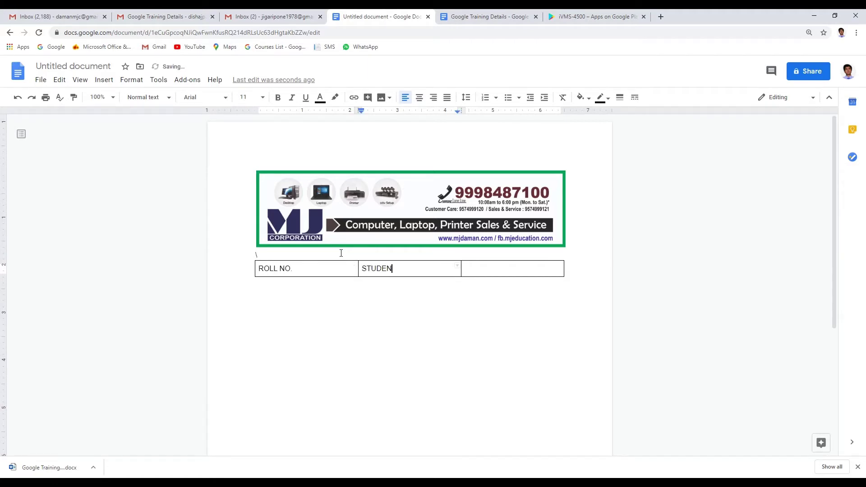
pyautogui.write('NT NAME')
pyautogui.press('Tab')
pyautogui.write('MOBILE NUM')
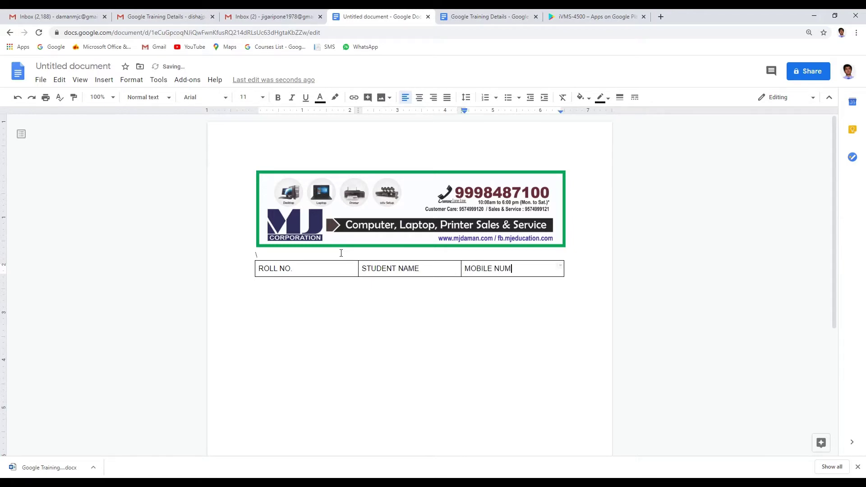
pyautogui.press('BackSpace')
pyautogui.press('BackSpace')
pyautogui.write('UMBER')
# Step: Add three empty rows below the table's header row
pyautogui.press('Tab')
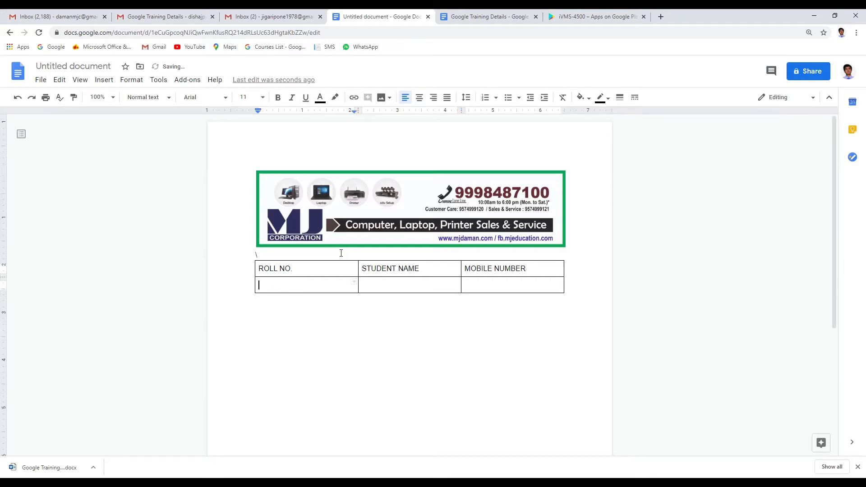
pyautogui.press('Tab')
pyautogui.press('Tab')
pyautogui.press('Tab')
pyautogui.press('Tab')
pyautogui.press('Tab')
pyautogui.press('Tab')
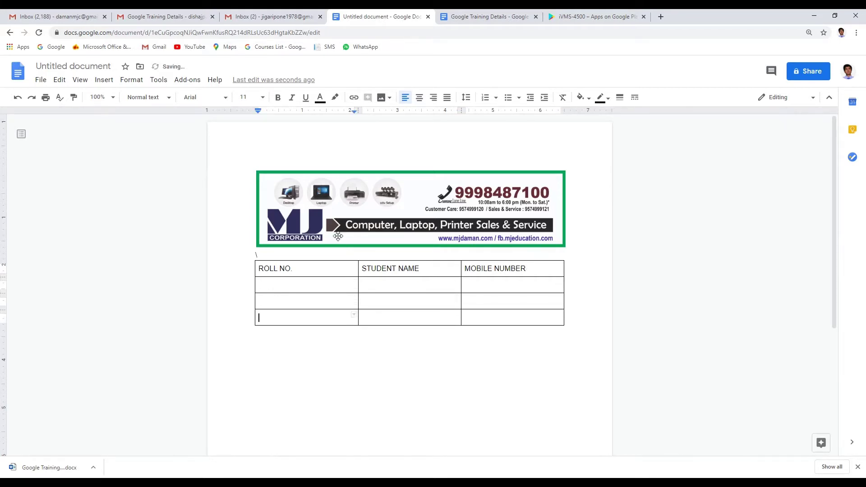
# Step: Start a new drawing below the table and place a left block arrow about 3 by 2.1 inches in the canvas's upper right
pyautogui.click(321, 365)
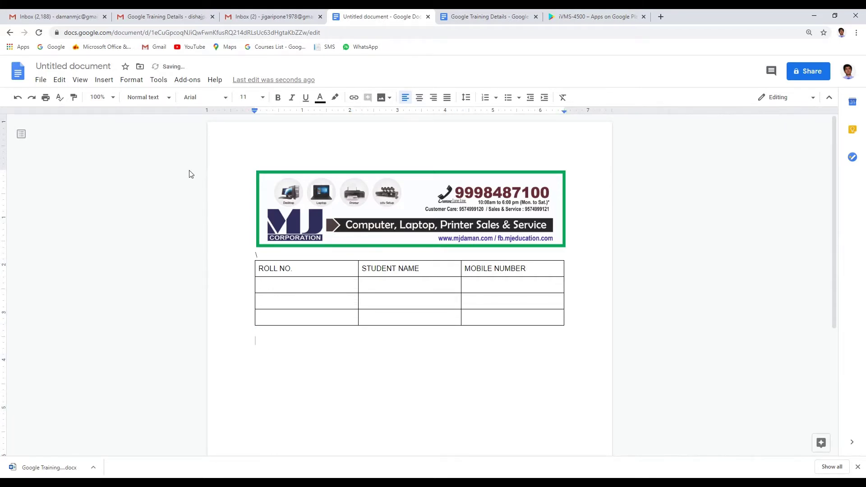
pyautogui.click(104, 80)
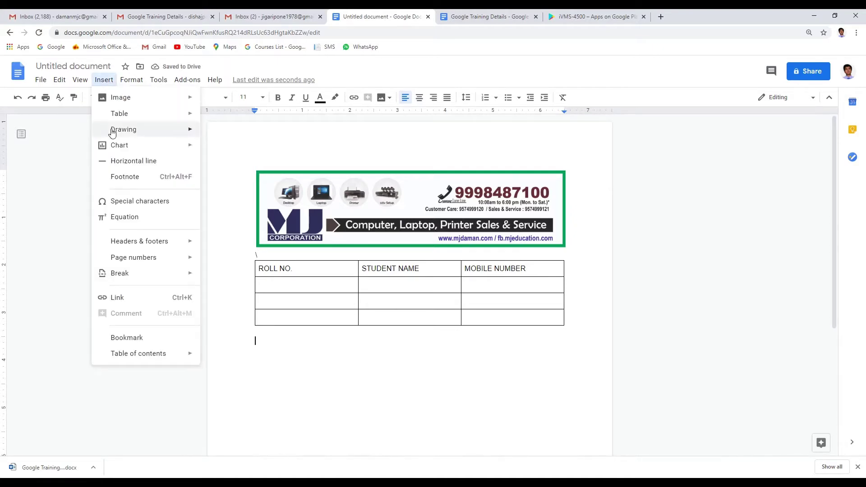
pyautogui.moveTo(112, 130)
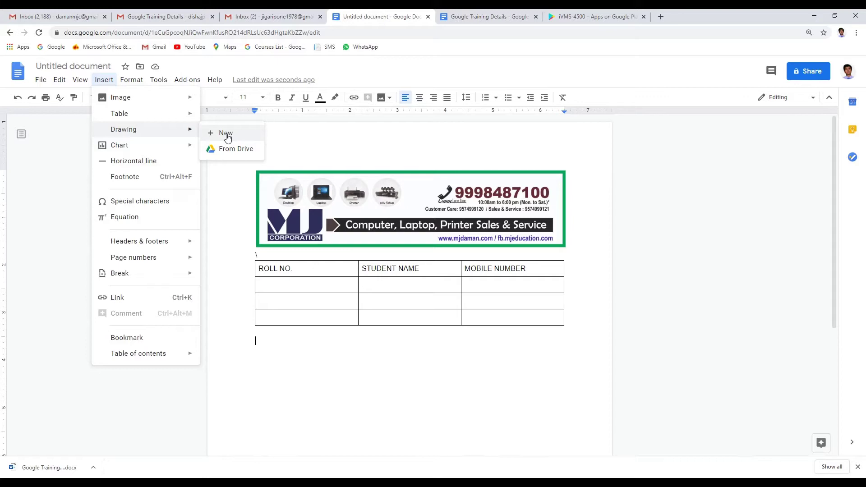
pyautogui.click(227, 134)
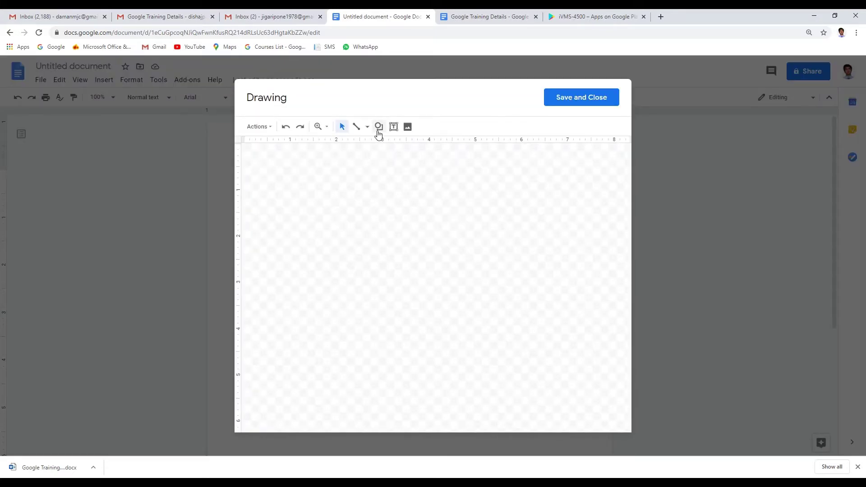
pyautogui.click(378, 127)
pyautogui.moveTo(390, 162)
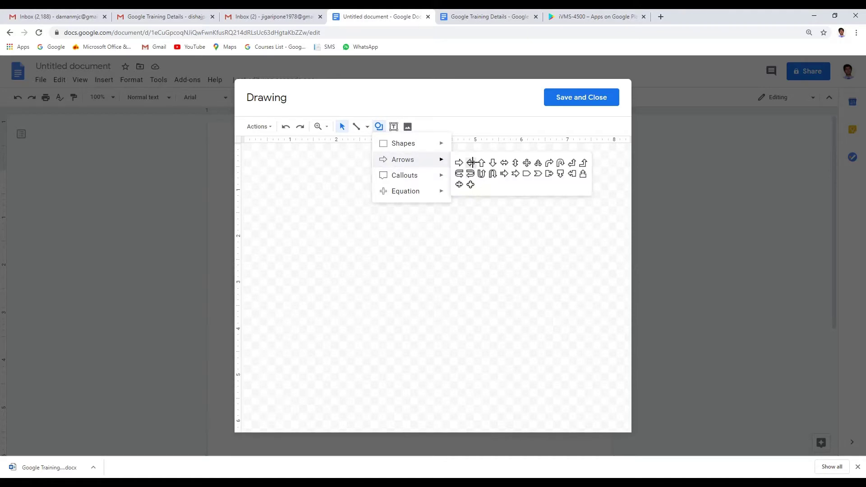
pyautogui.click(471, 163)
pyautogui.moveTo(332, 202); pyautogui.dragTo(471, 299)
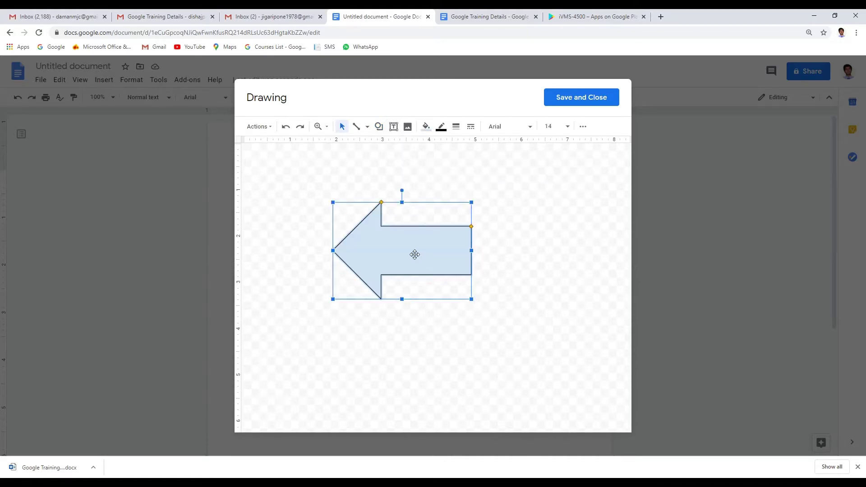
pyautogui.moveTo(413, 254); pyautogui.dragTo(552, 212)
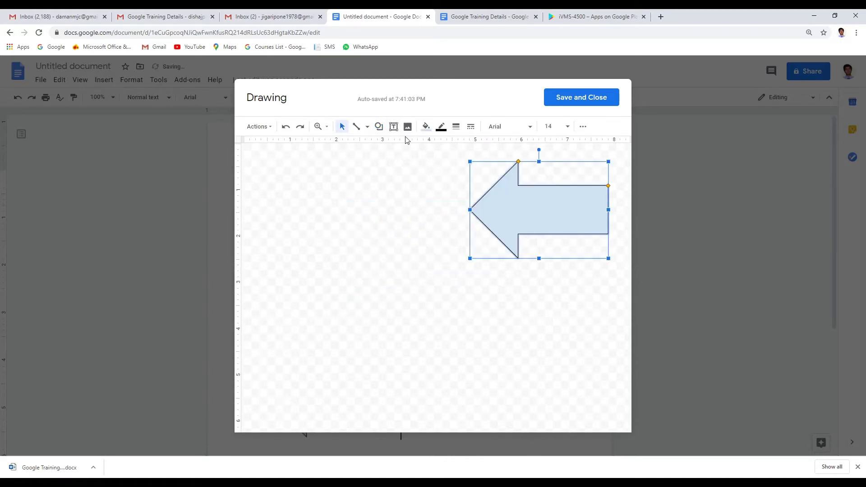
# Step: Draw a rounded rectangle about 3.2 by 1.9 inches to the left of the arrow and save the drawing into the document
pyautogui.click(379, 128)
pyautogui.moveTo(395, 147)
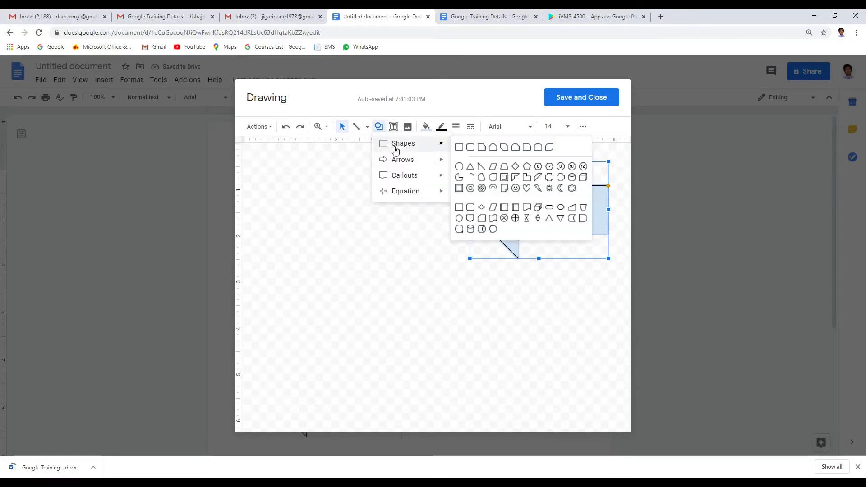
pyautogui.click(469, 147)
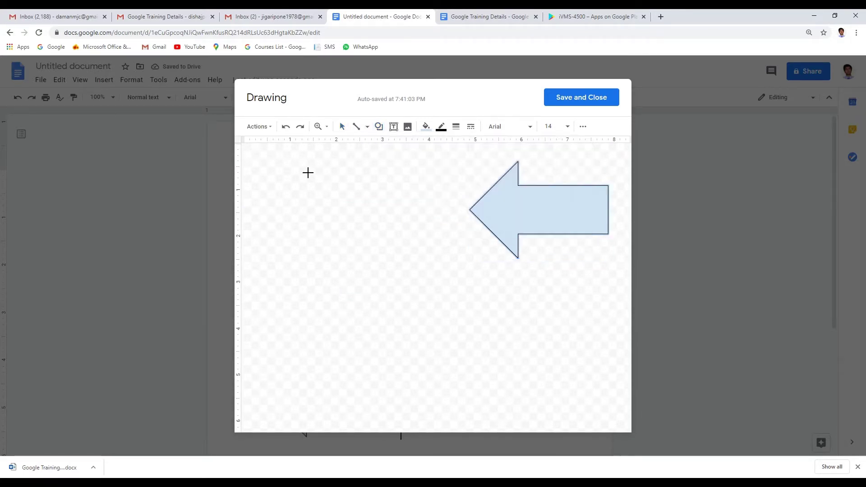
pyautogui.moveTo(306, 171)
pyautogui.mouseDown()
pyautogui.moveTo(456, 292)
pyautogui.moveTo(454, 260)
pyautogui.mouseUp()
pyautogui.moveTo(387, 233); pyautogui.dragTo(377, 235)
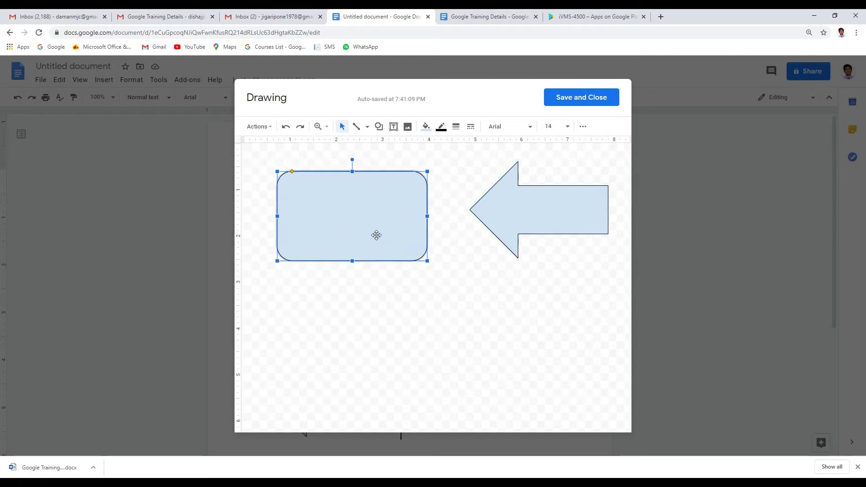
pyautogui.click(571, 102)
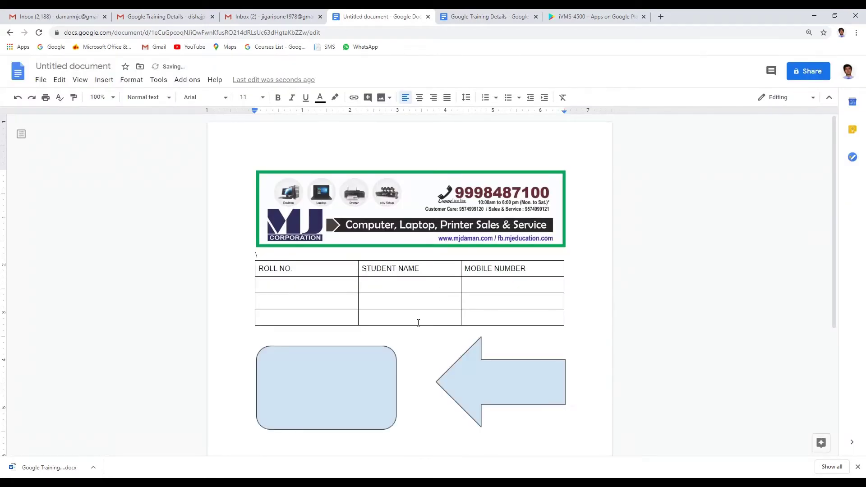
# Step: Add about 20 blank lines below the drawing to extend the document onto the next page
pyautogui.scroll(-2, 417, 324)
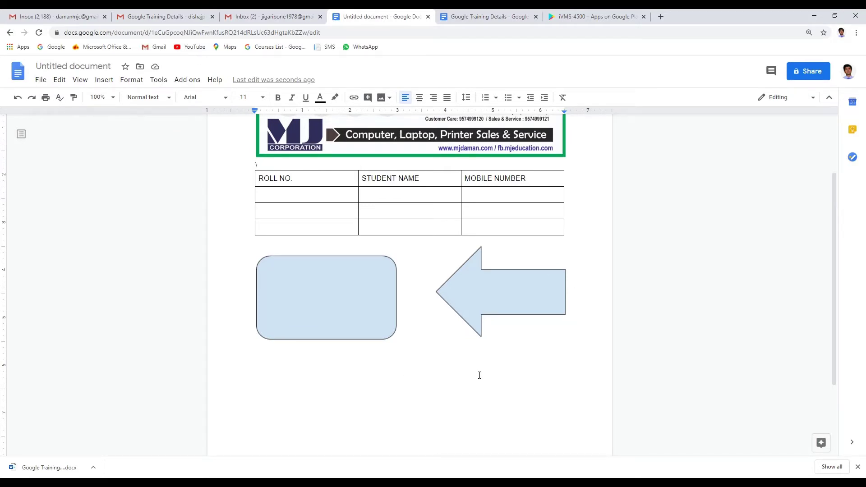
pyautogui.press('Return')
pyautogui.press('Return')
pyautogui.press('Return')
pyautogui.press('Return')
pyautogui.press('Return')
pyautogui.press('Return')
pyautogui.press('Return')
pyautogui.press('Return')
pyautogui.press('Return')
pyautogui.press('Return')
pyautogui.press('Return')
pyautogui.press('Return')
pyautogui.press('Return')
pyautogui.press('Return')
pyautogui.press('Return')
pyautogui.press('Return')
pyautogui.press('Return')
pyautogui.press('Return')
pyautogui.press('Return')
pyautogui.press('Return')
pyautogui.scroll(-5, 478, 365)
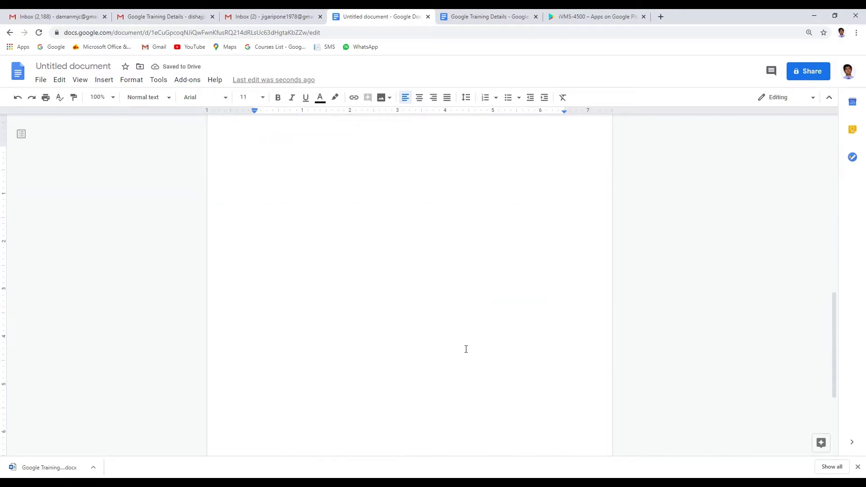
# Step: Open voice typing and look through its list of dictation languages, keeping English (United States)
pyautogui.click(158, 80)
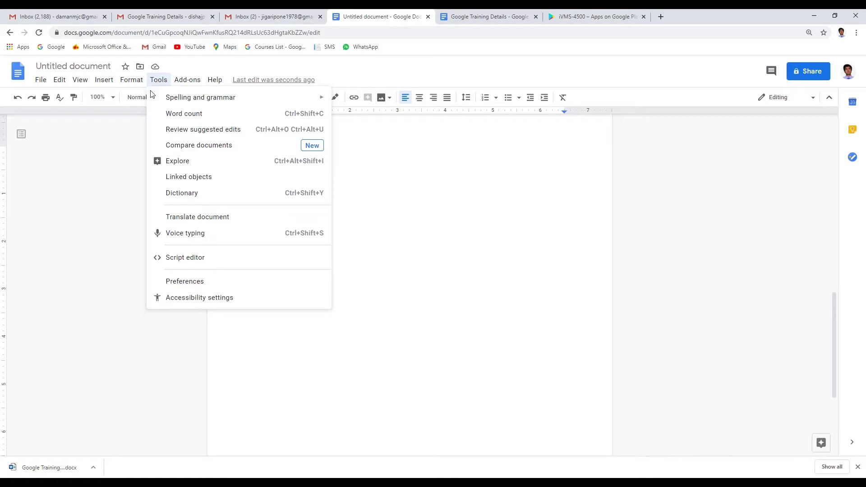
pyautogui.click(196, 237)
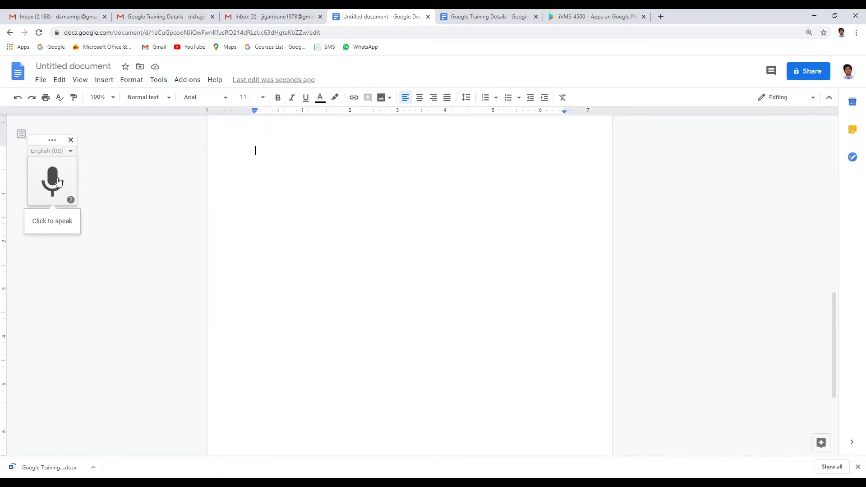
pyautogui.click(71, 152)
pyautogui.scroll(-6, 69, 187)
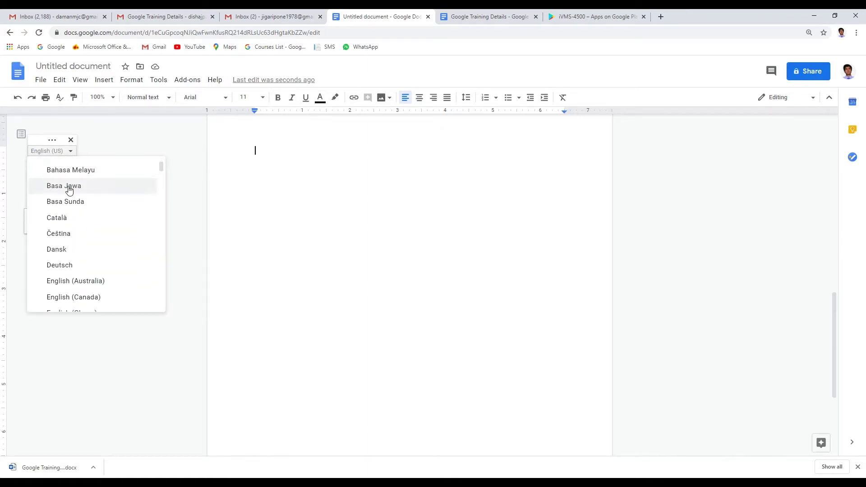
pyautogui.scroll(-3, 69, 189)
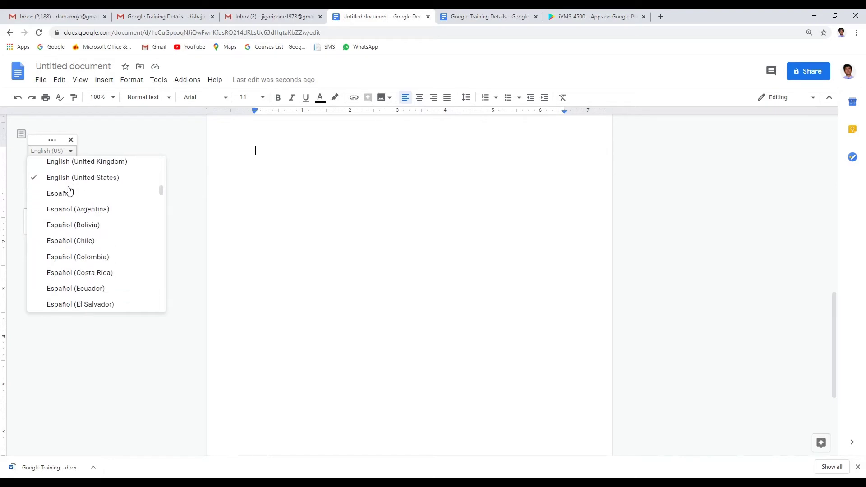
pyautogui.scroll(1, 69, 190)
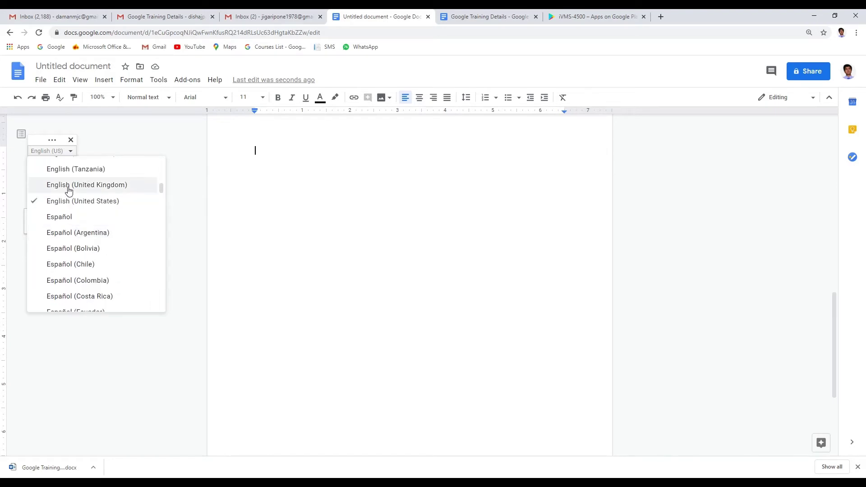
pyautogui.click(104, 149)
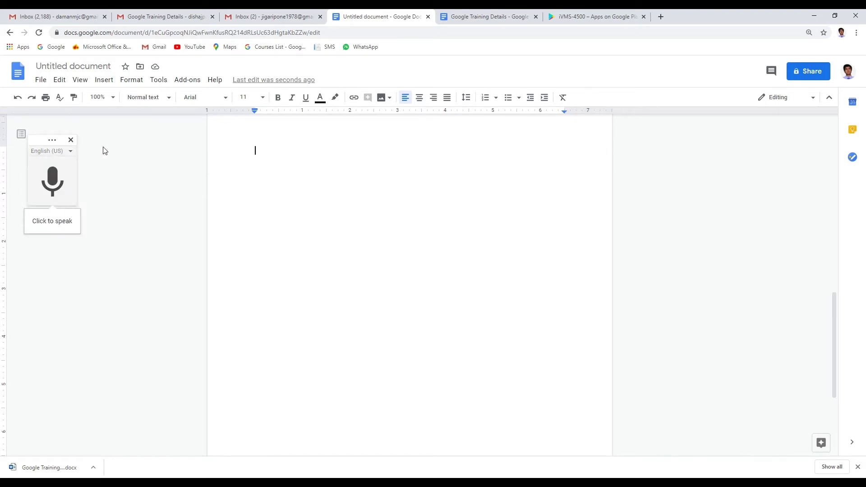
# Step: Dictate "Hello friends welcome to MJ Corporation we are giving you a free training on Google apps" and start a new line
pyautogui.click(51, 184)
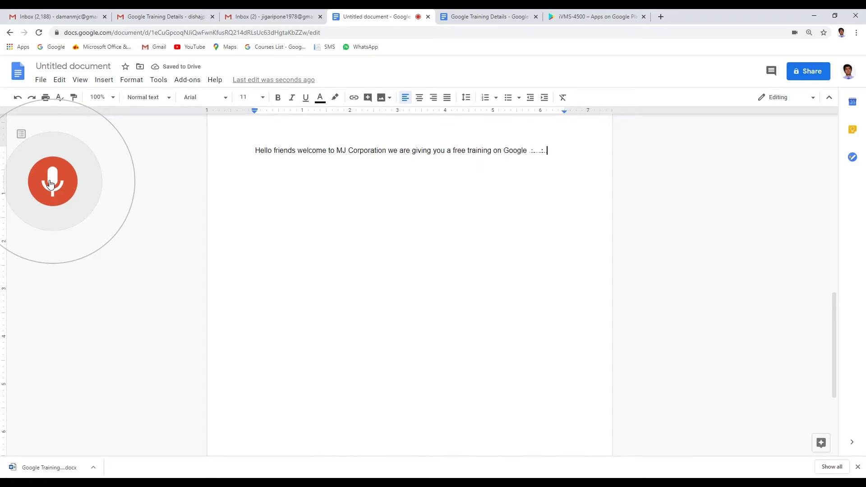
pyautogui.click(50, 183)
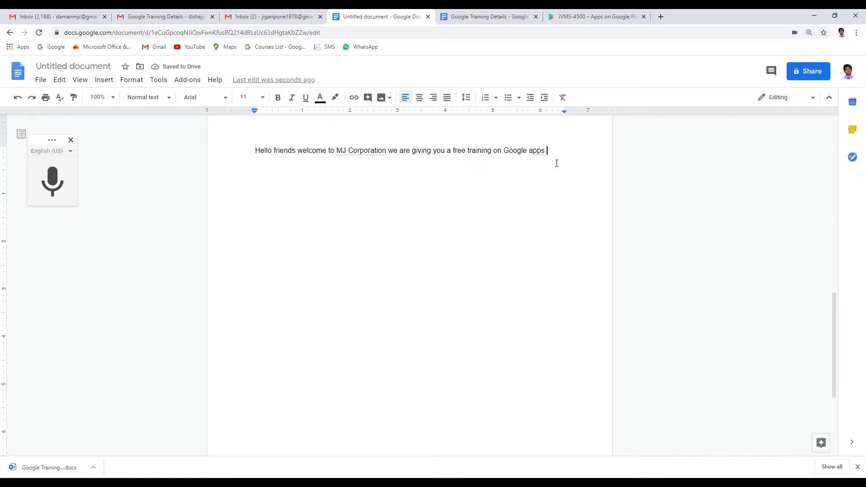
pyautogui.press('Return')
# Step: Set the voice typing language to Hindi (हिन्दी)
pyautogui.click(71, 152)
pyautogui.scroll(-4, 74, 227)
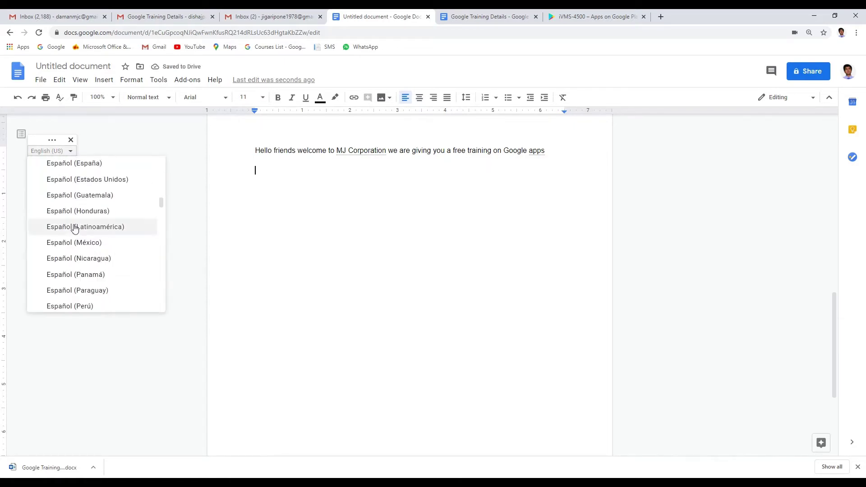
pyautogui.scroll(-3, 75, 228)
pyautogui.scroll(-6, 74, 228)
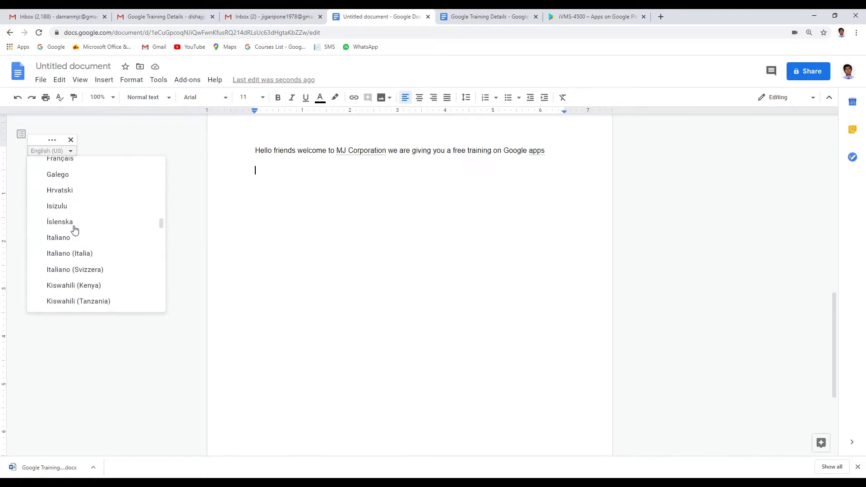
pyautogui.scroll(-10, 75, 230)
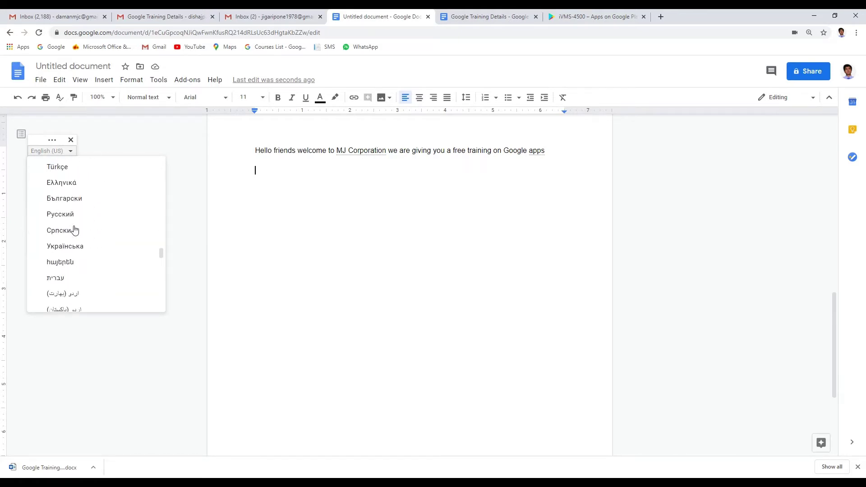
pyautogui.scroll(-5, 75, 230)
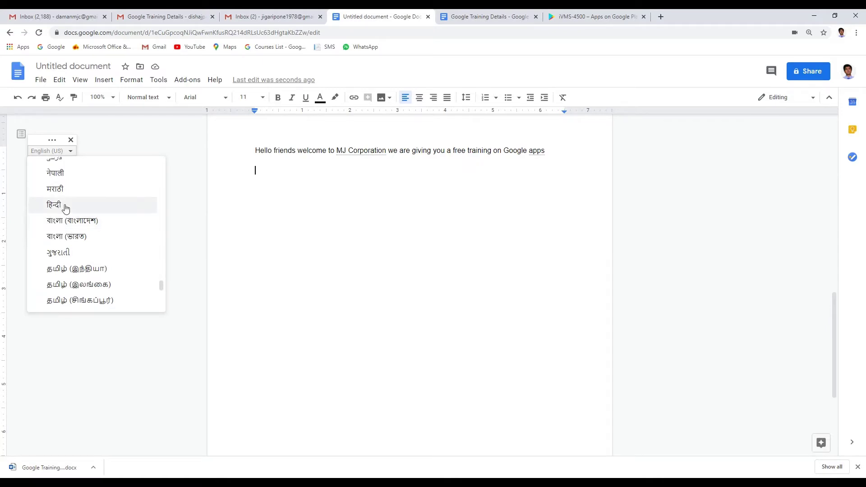
pyautogui.click(65, 208)
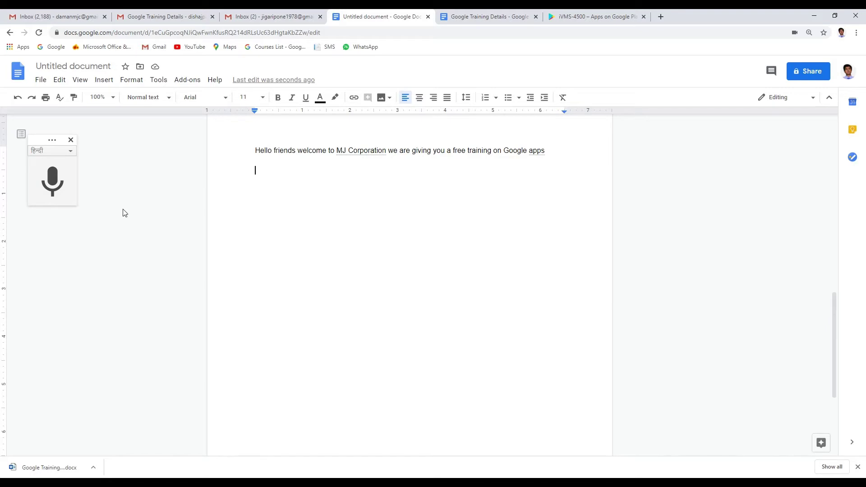
# Step: Dictate a Hindi sentence introducing the trainer and welcoming everyone below the English line, and start a new line
pyautogui.click(51, 180)
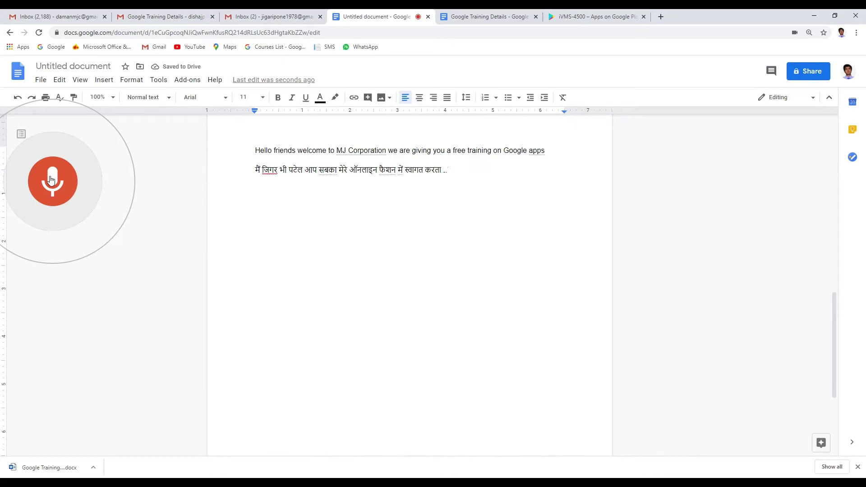
pyautogui.click(51, 180)
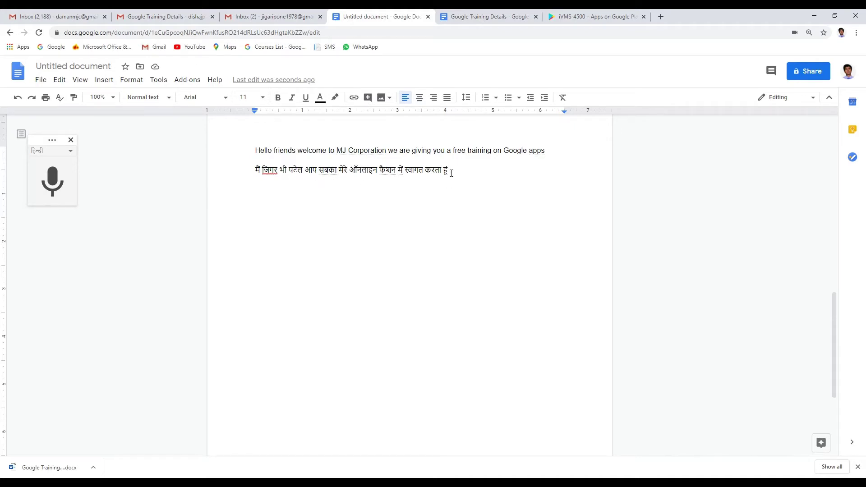
pyautogui.press('Return')
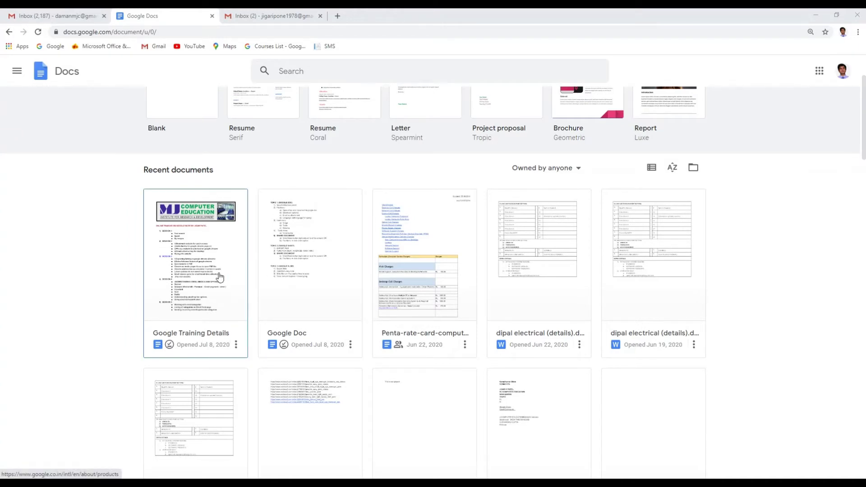
# Step: Open the Google Training Details document from the recent documents and look through its session outline
pyautogui.click(188, 259)
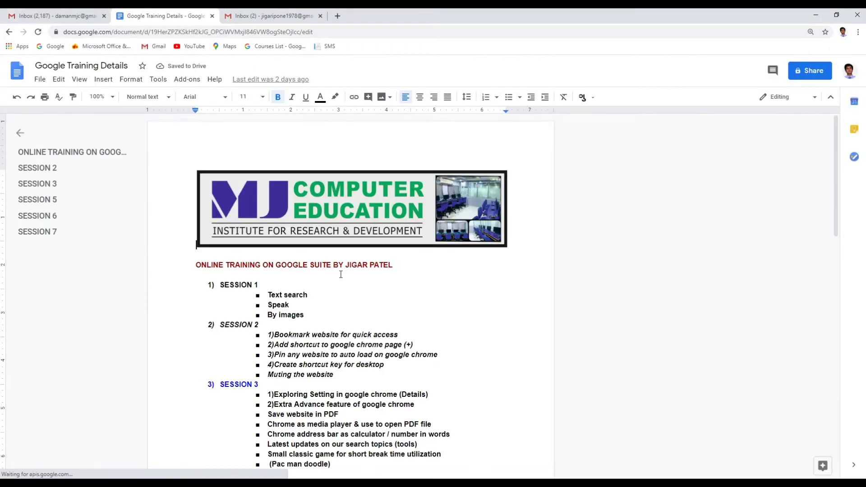
pyautogui.scroll(-5, 340, 274)
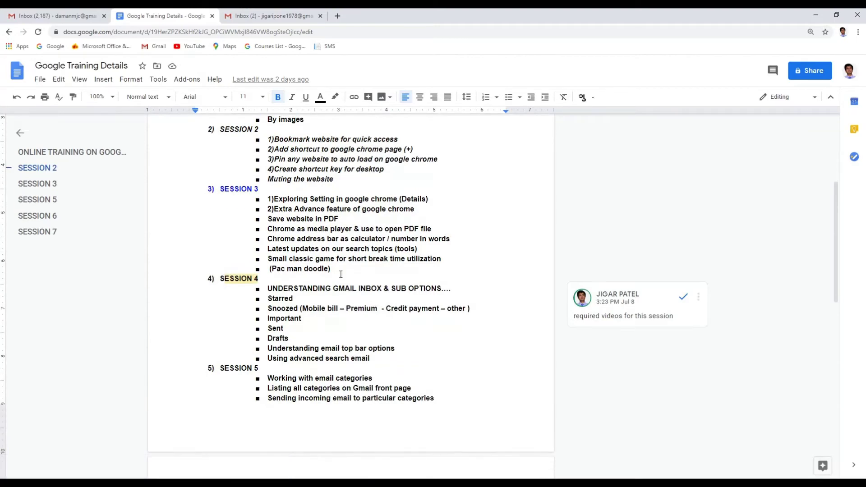
pyautogui.scroll(-3, 340, 274)
pyautogui.scroll(6, 366, 291)
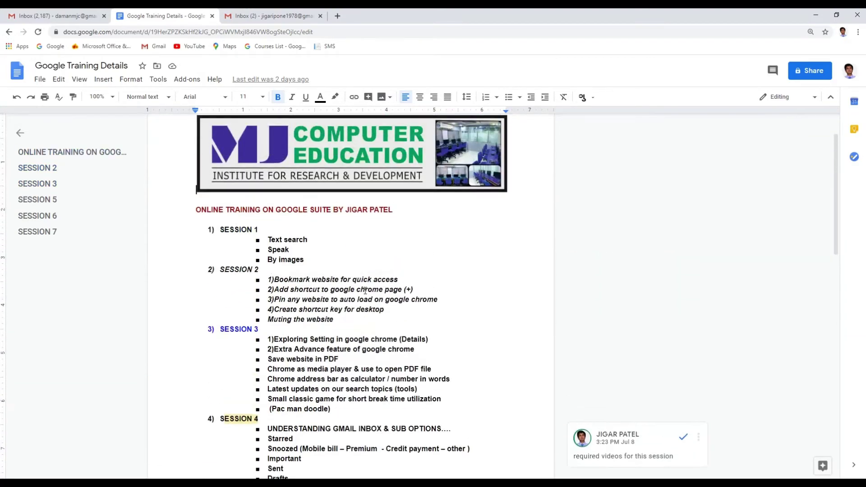
pyautogui.scroll(1, 365, 291)
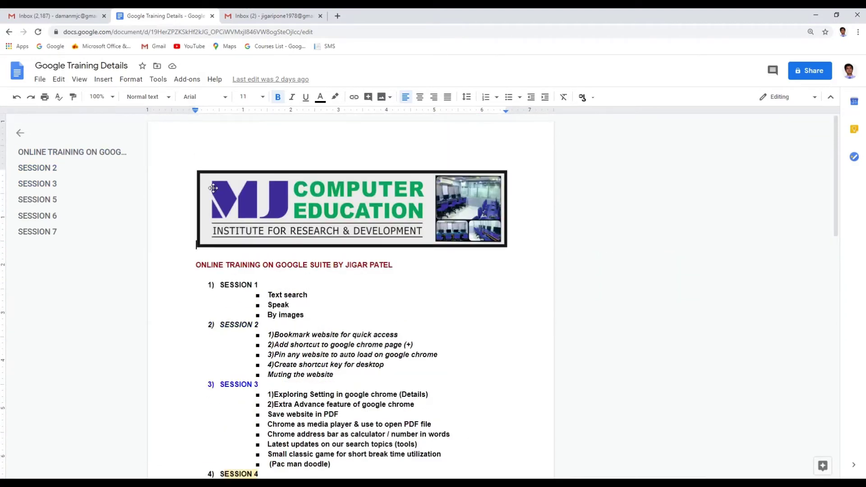
# Step: Start sharing the document and add the e-mail addresses of two contacts as recipients
pyautogui.click(40, 80)
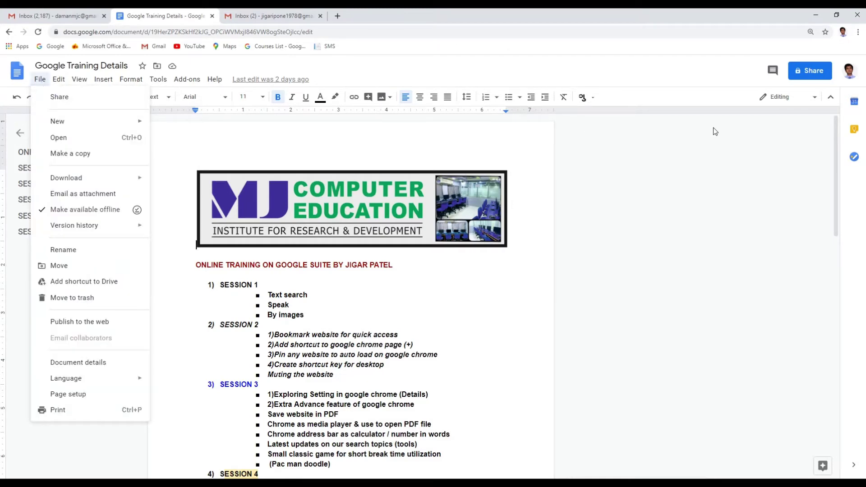
pyautogui.click(812, 77)
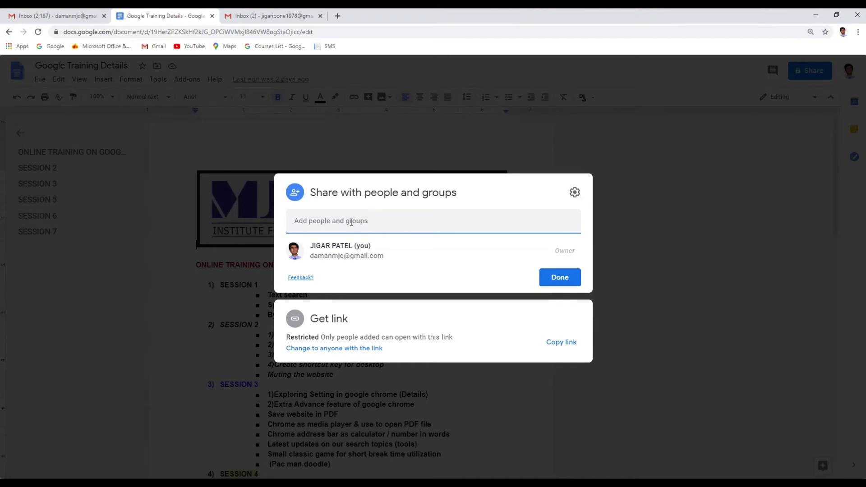
pyautogui.hotkey('ctrl', 'v')
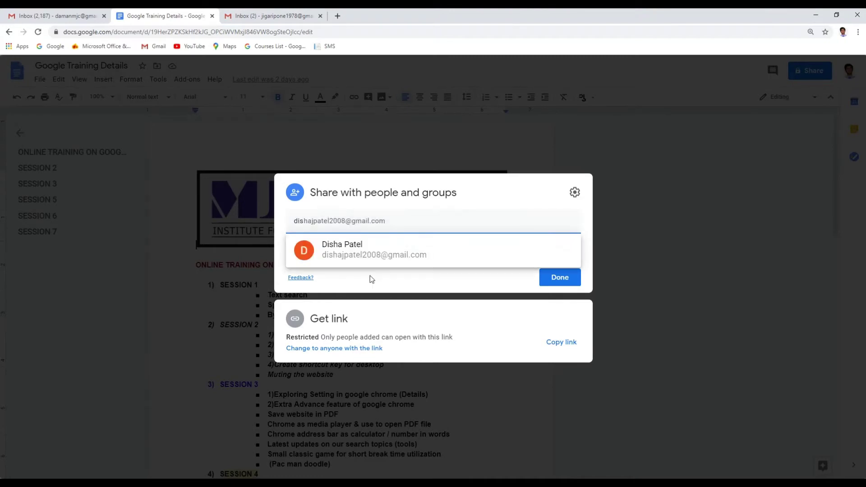
pyautogui.click(359, 255)
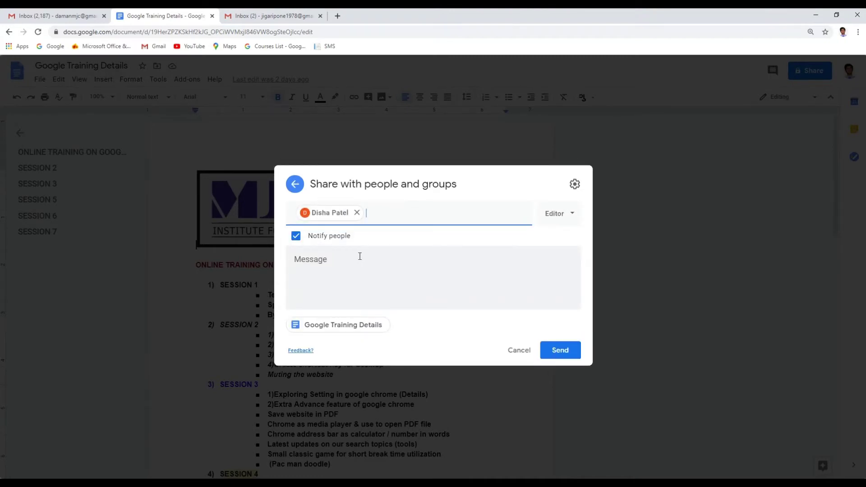
pyautogui.hotkey('ctrl', 'v')
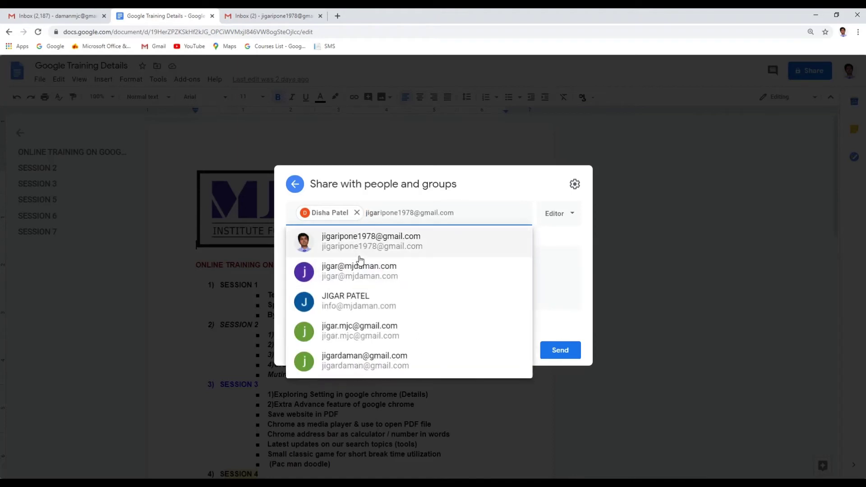
pyautogui.click(360, 248)
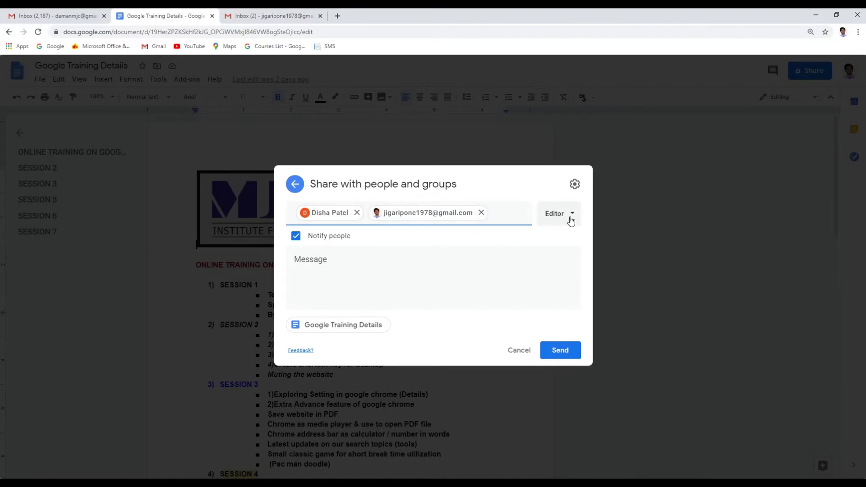
# Step: Give the recipients the Commenter role, add the message "you are free to give comments" and send the invitation
pyautogui.click(570, 220)
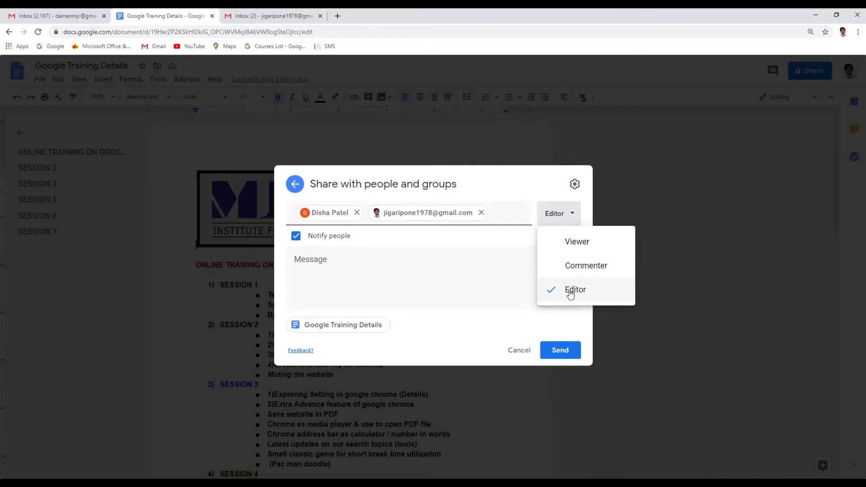
pyautogui.click(578, 266)
pyautogui.click(416, 278)
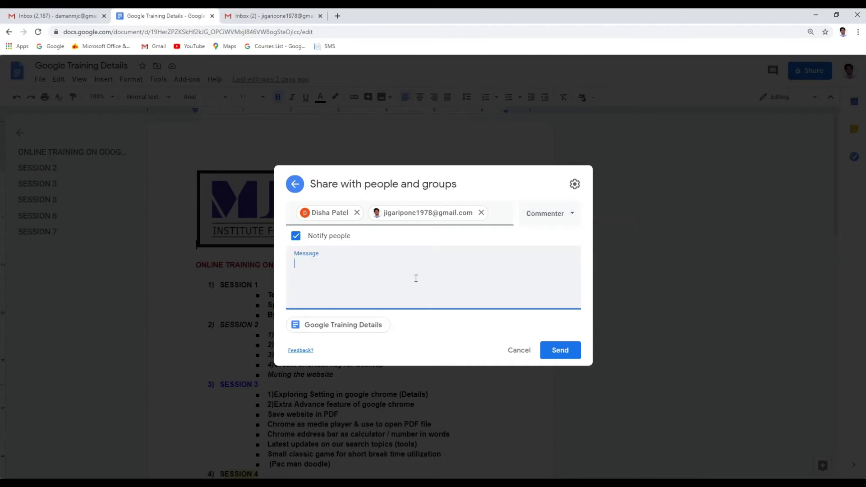
pyautogui.write('you are free to give comments')
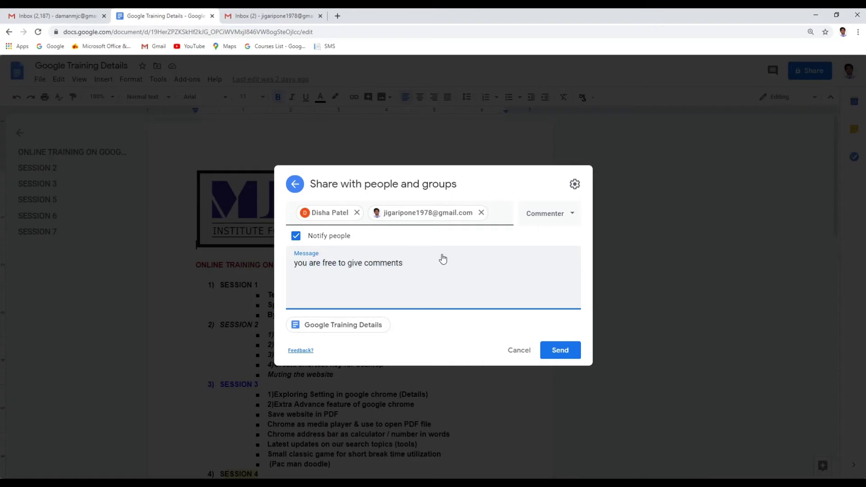
pyautogui.click(555, 354)
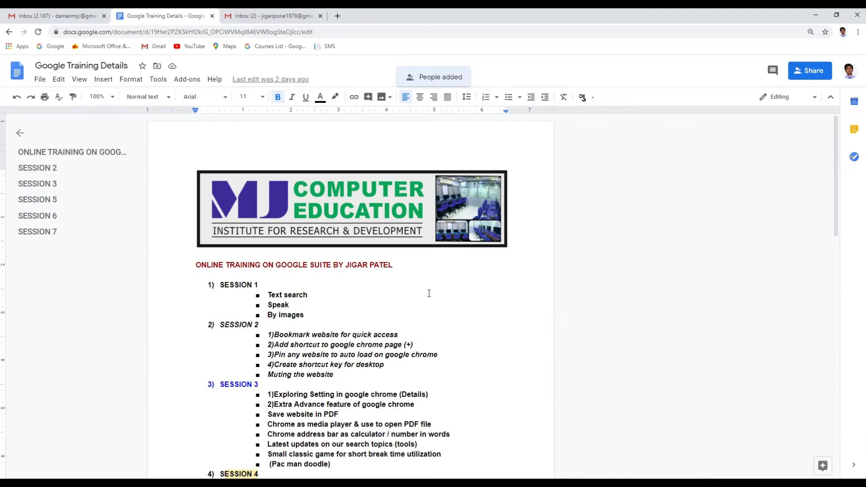
# Step: Close the shared document and check the second Gmail account's inbox for the invitation to comment
pyautogui.click(212, 19)
pyautogui.click(188, 16)
pyautogui.click(56, 16)
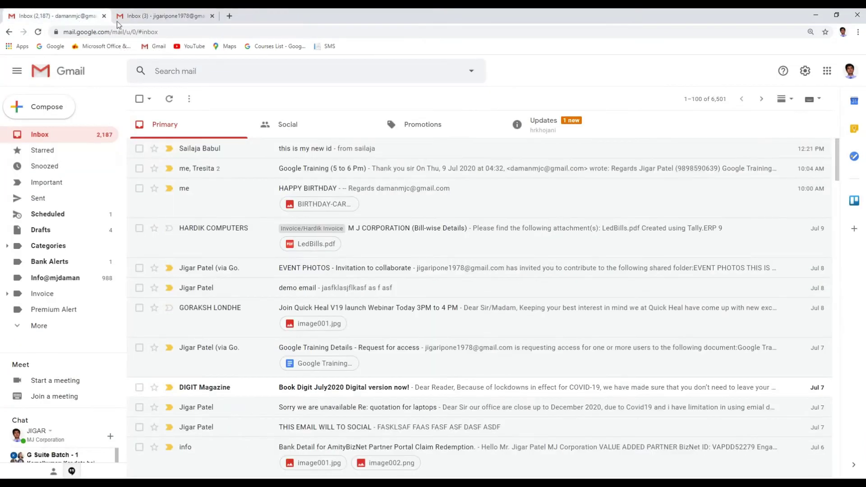
pyautogui.click(159, 18)
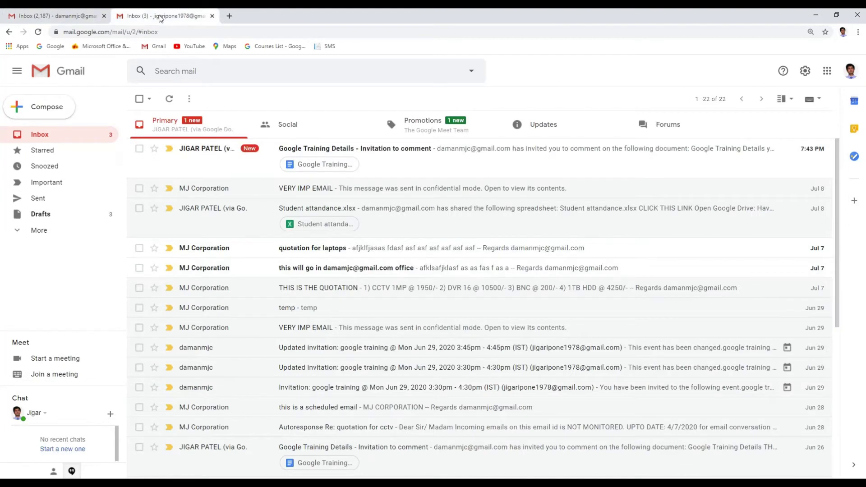
# Step: Sign out of all Google accounts from the first Gmail inbox and bring up the account chooser for signing in again
pyautogui.click(73, 19)
pyautogui.click(851, 71)
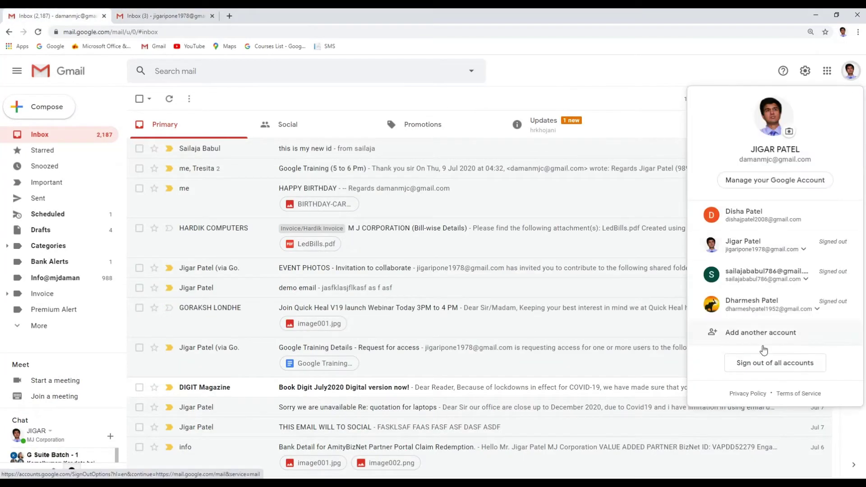
pyautogui.click(765, 368)
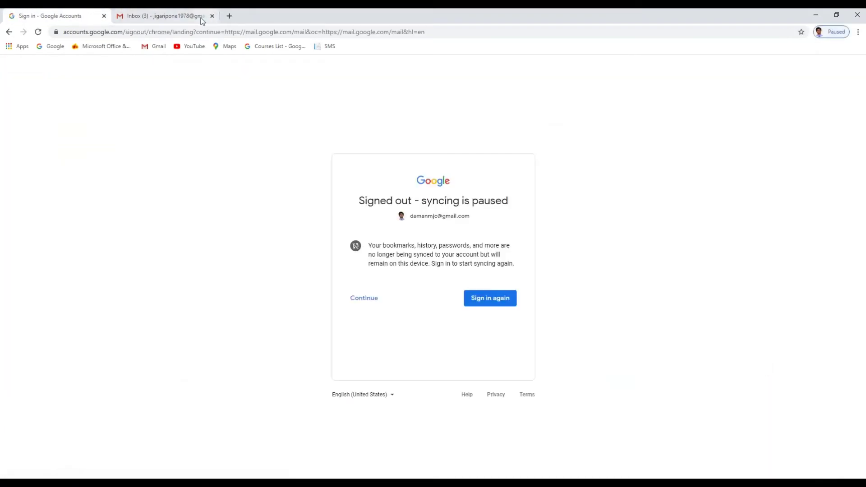
pyautogui.click(183, 21)
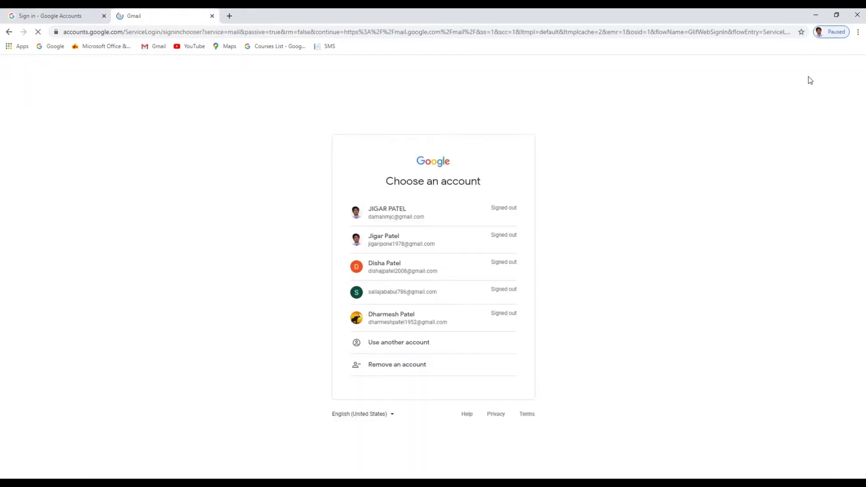
# Step: Sign in to Gmail as the first invited recipient with the account password
pyautogui.click(402, 243)
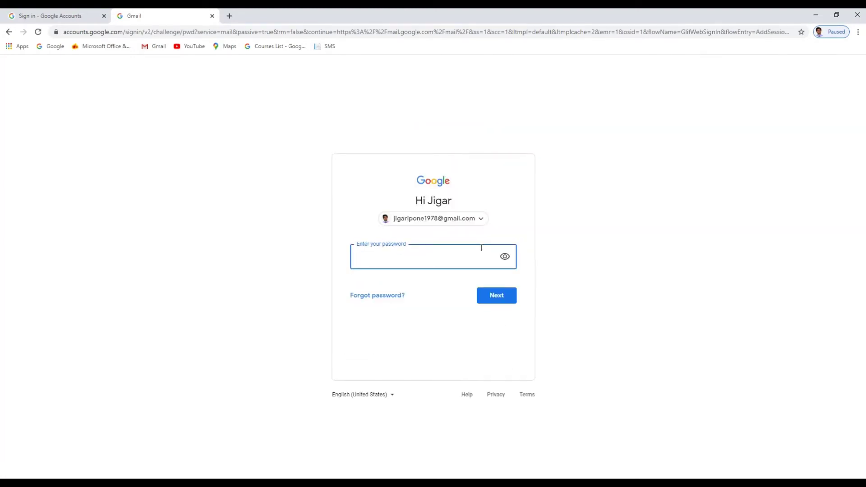
pyautogui.write('•••••••••••')
pyautogui.press('Return')
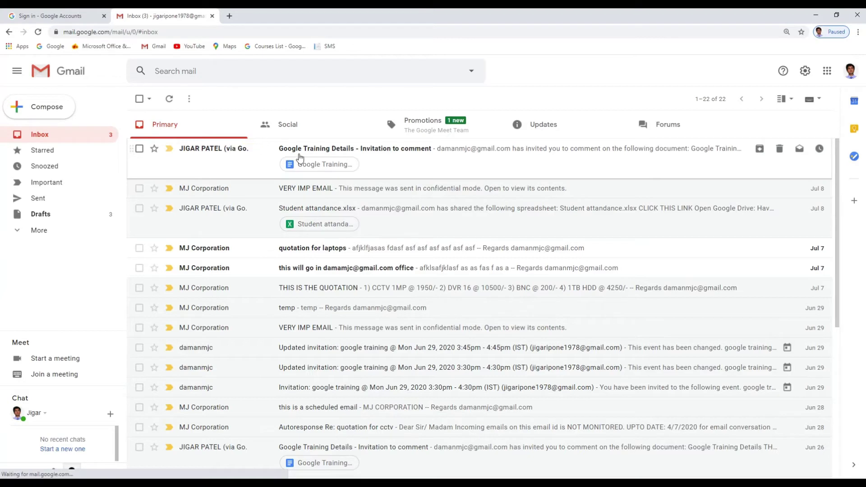
# Step: Open the Google Training Details invitation in Docs and check the signed-in account and the existing comments
pyautogui.click(340, 152)
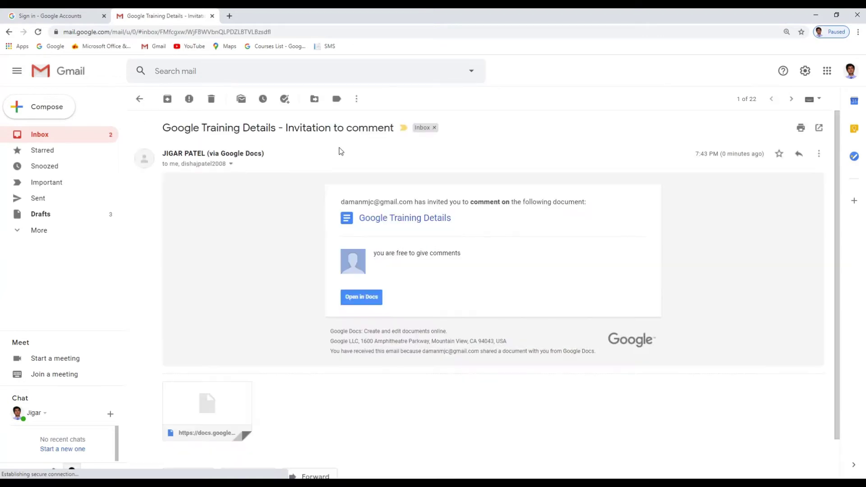
pyautogui.click(363, 301)
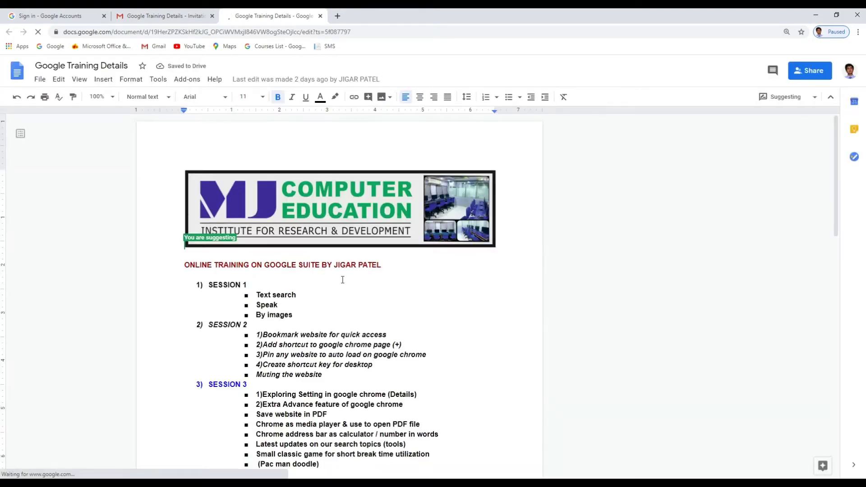
pyautogui.click(850, 71)
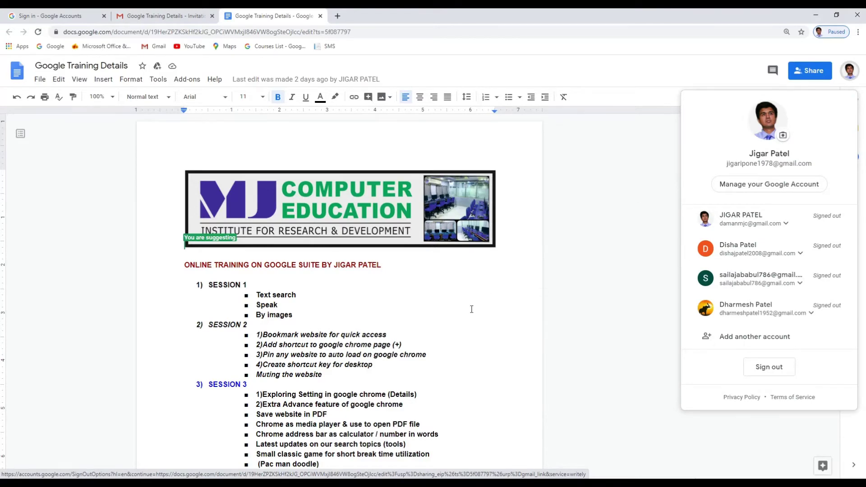
pyautogui.click(289, 303)
pyautogui.scroll(-3, 302, 294)
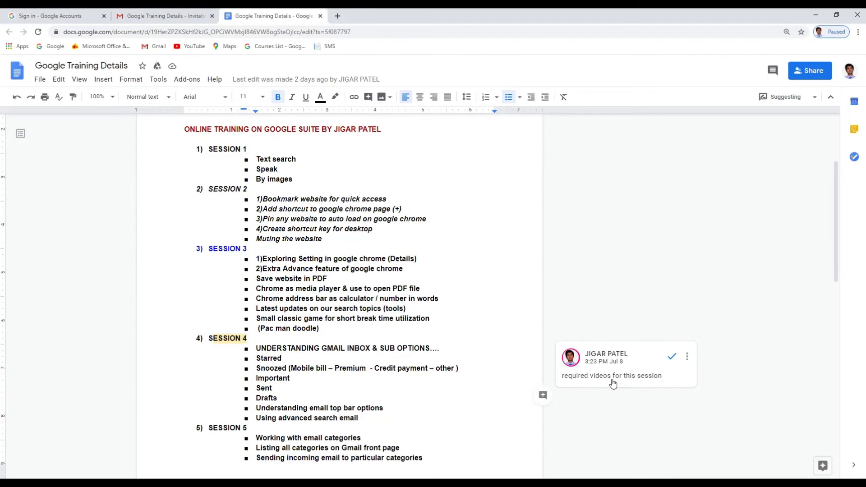
pyautogui.scroll(2, 251, 279)
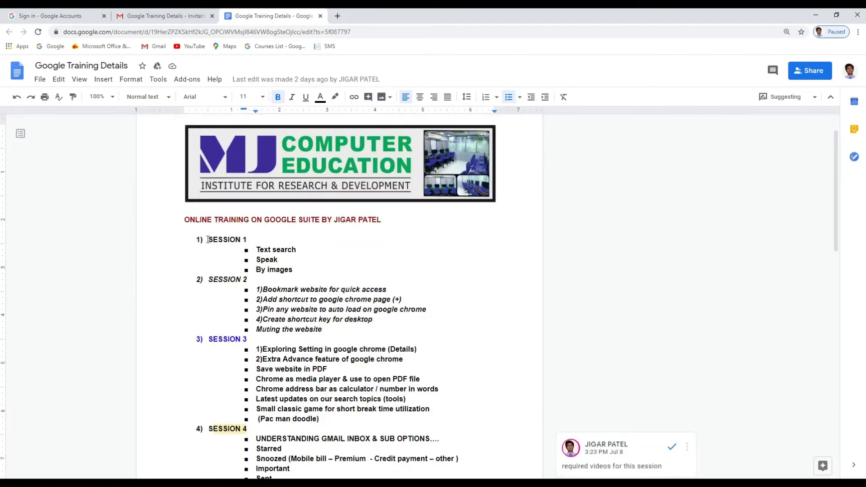
# Step: Add the comment "plz. repeat session again" to the SESSION 1 heading
pyautogui.moveTo(209, 243); pyautogui.dragTo(257, 241)
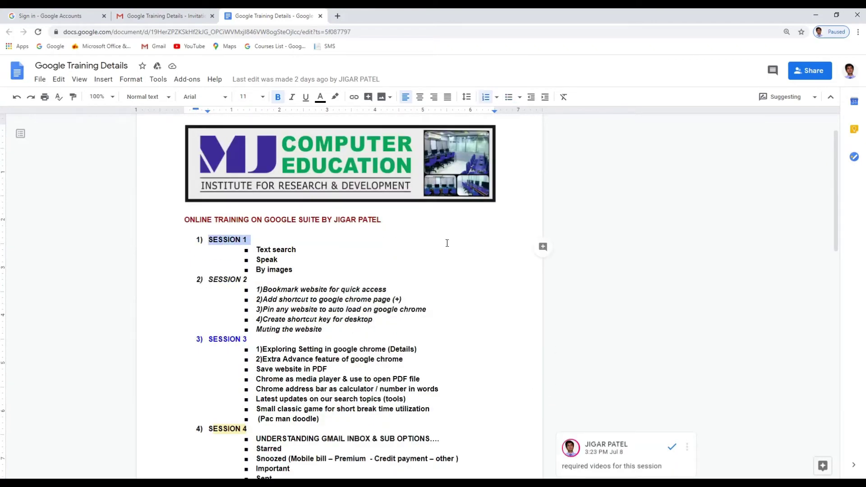
pyautogui.click(543, 247)
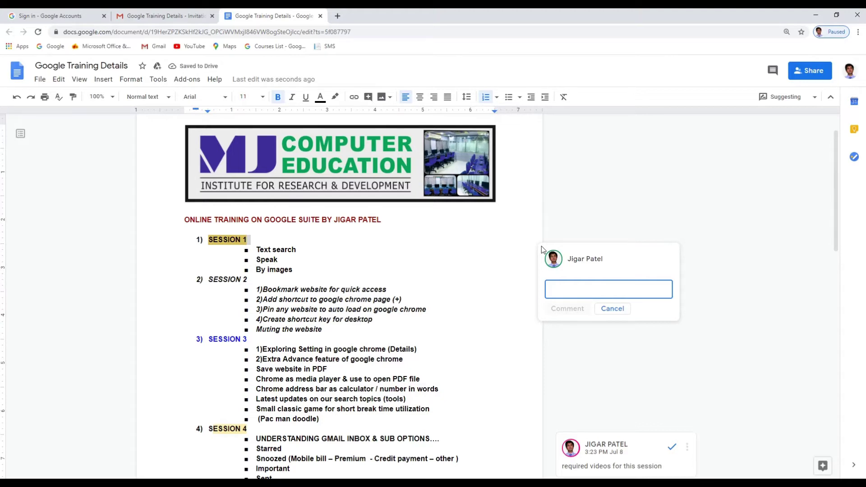
pyautogui.write('p')
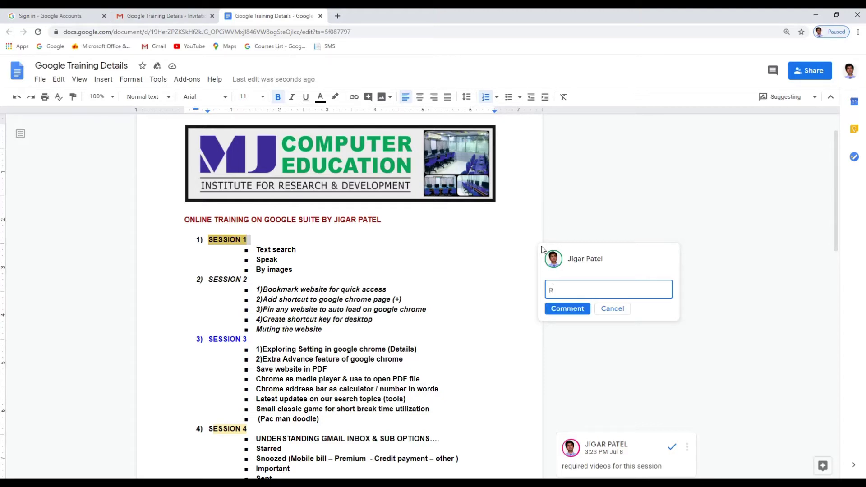
pyautogui.write('lz. repeate')
pyautogui.rightClick(573, 293)
pyautogui.click(586, 301)
pyautogui.write('session again')
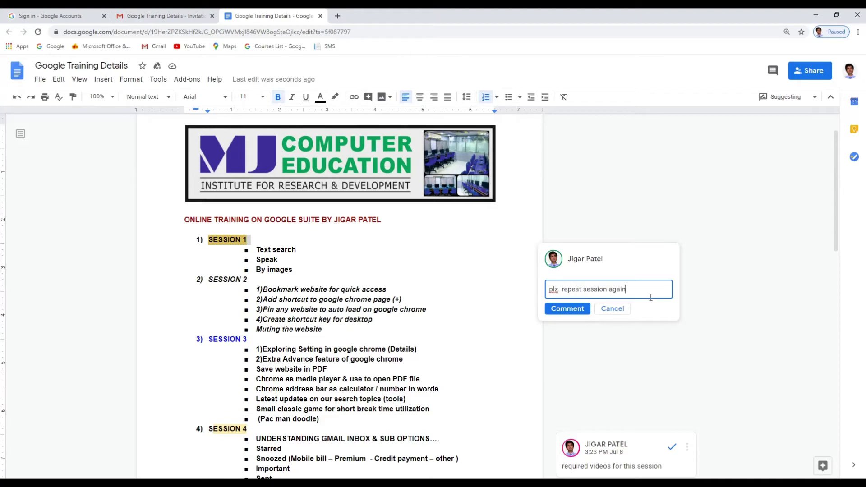
pyautogui.click(575, 310)
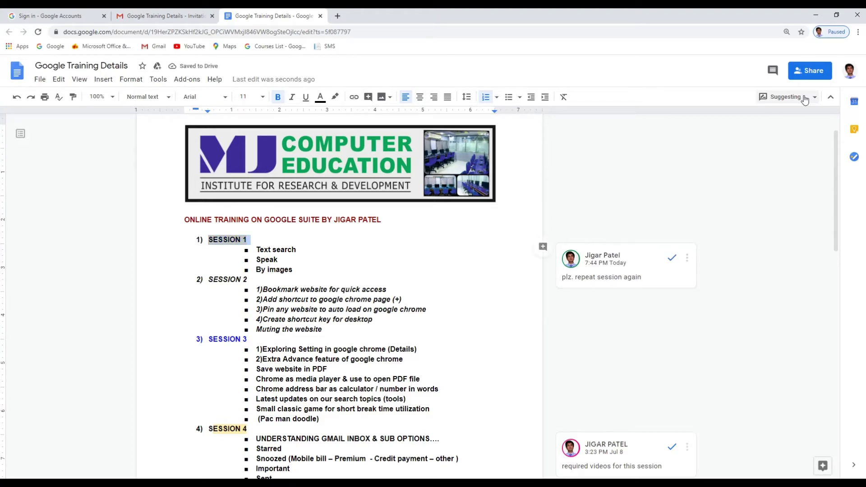
# Step: Return to the Docs home page, sign out and sign in as the second invited recipient with the account password
pyautogui.click(17, 71)
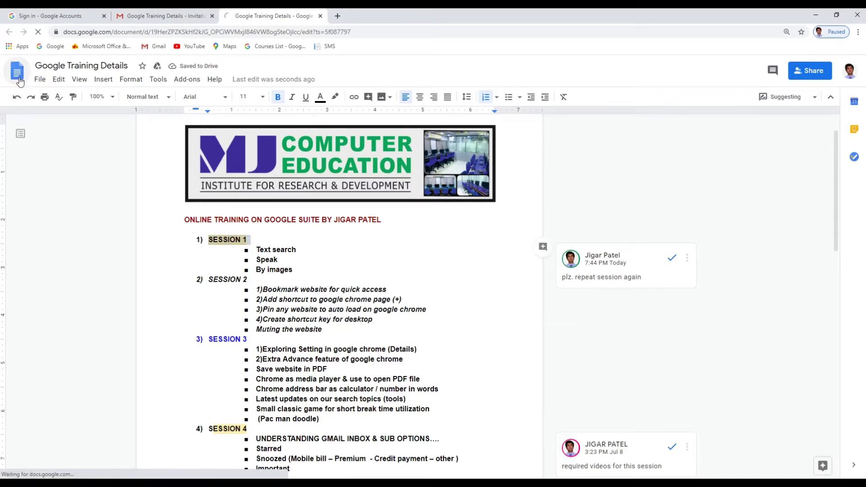
pyautogui.click(844, 72)
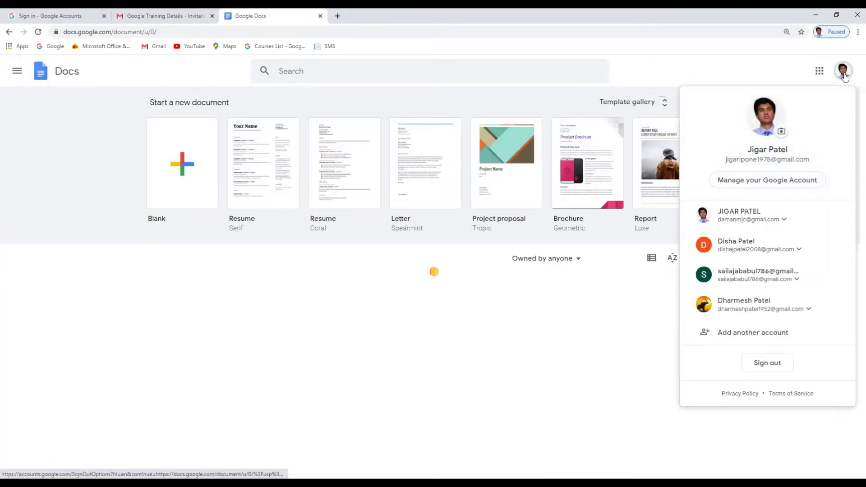
pyautogui.click(768, 362)
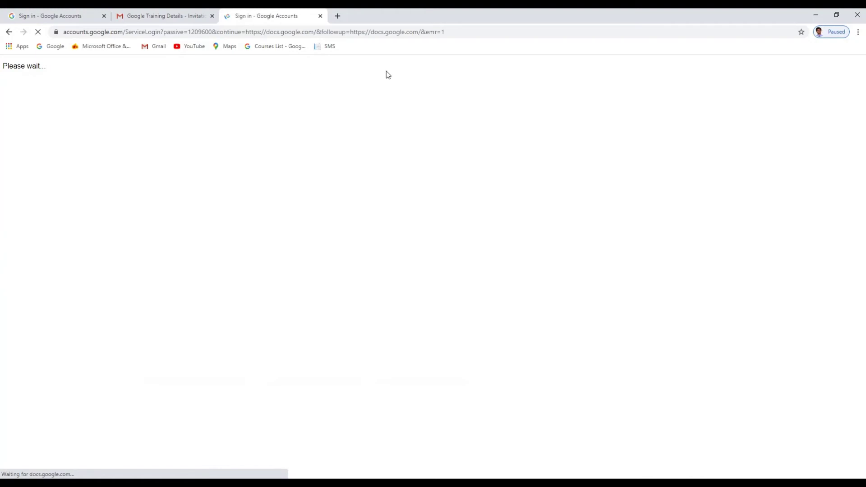
pyautogui.click(389, 273)
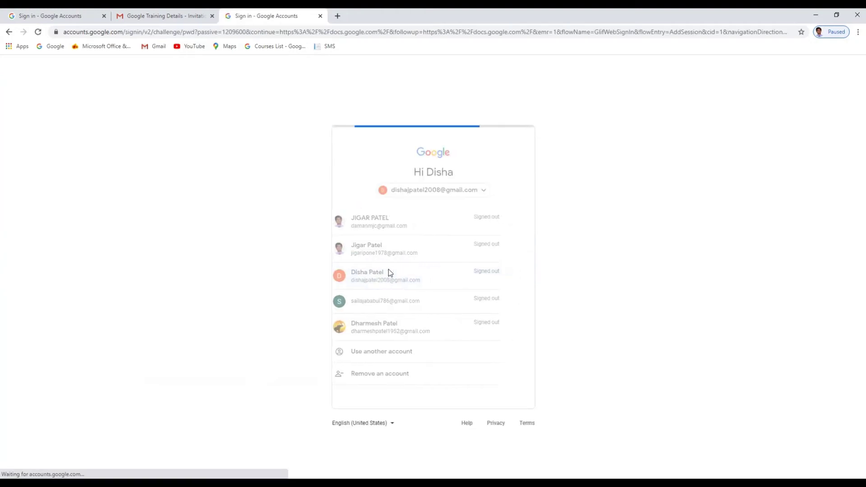
pyautogui.write('••••••••')
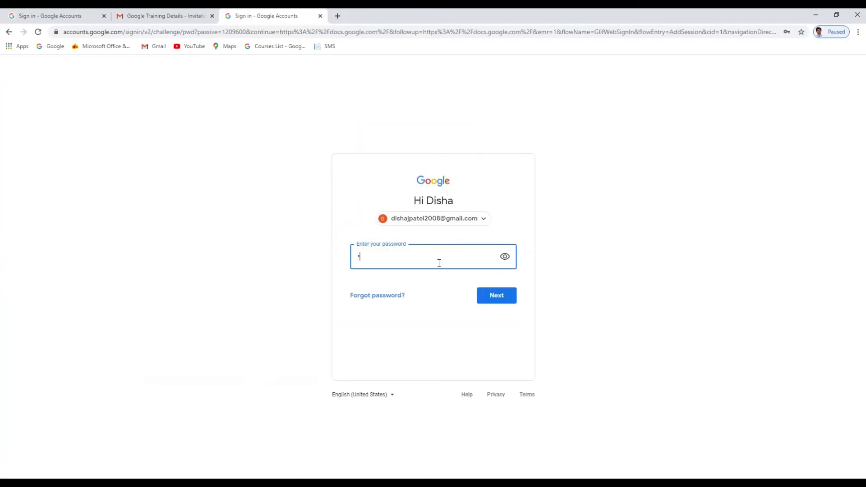
pyautogui.press('Return')
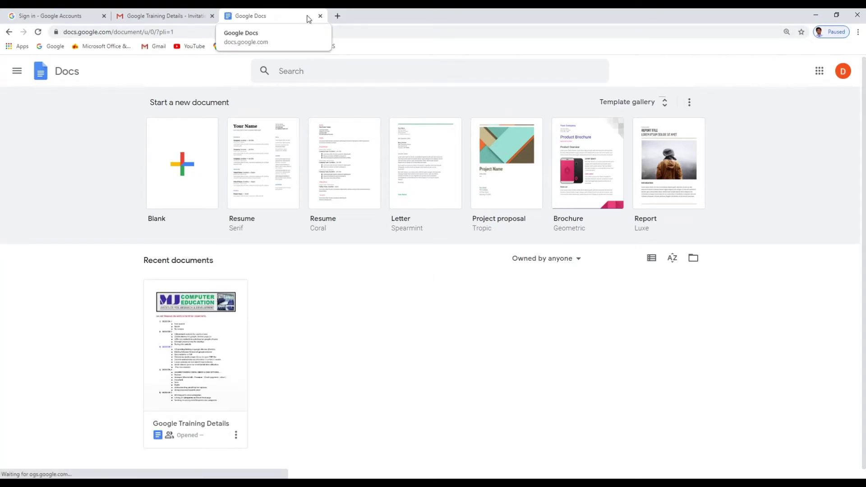
# Step: Close the Docs home page and sign out of the first recipient's Gmail, leaving the site without saving
pyautogui.click(183, 18)
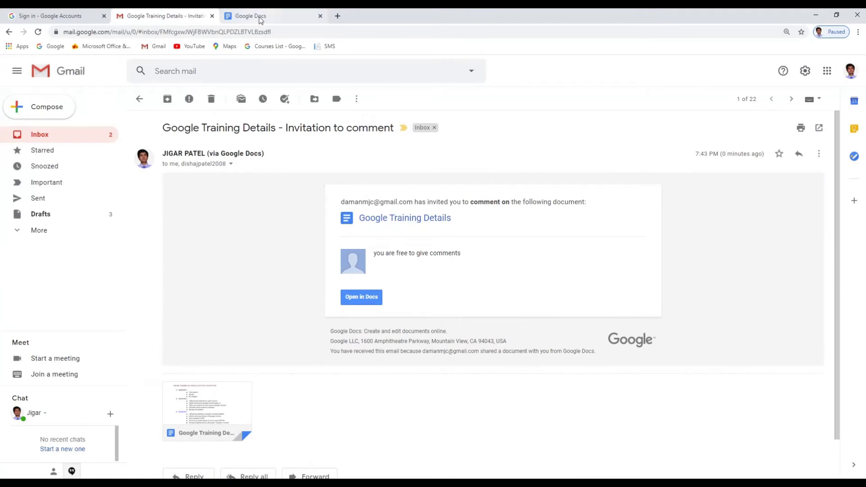
pyautogui.click(320, 16)
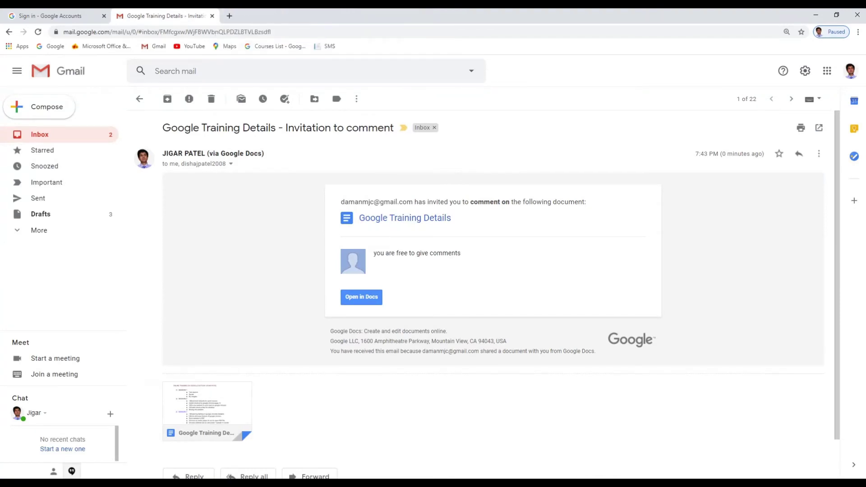
pyautogui.click(850, 72)
pyautogui.click(779, 369)
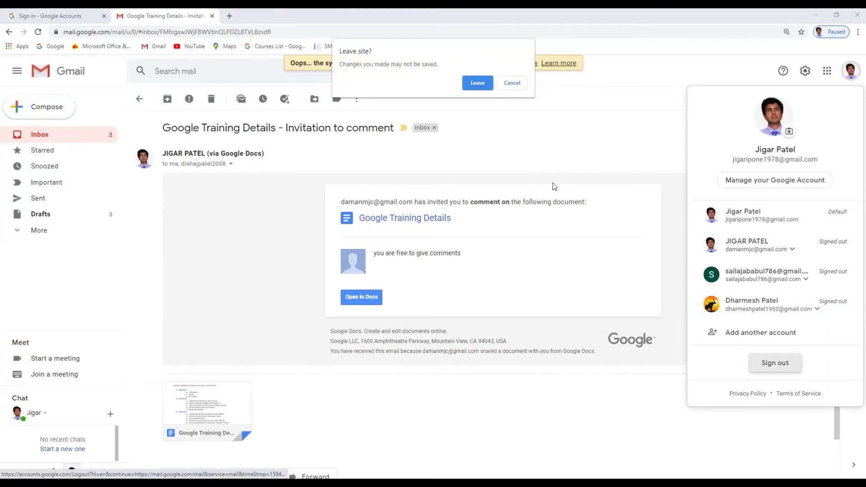
pyautogui.click(476, 85)
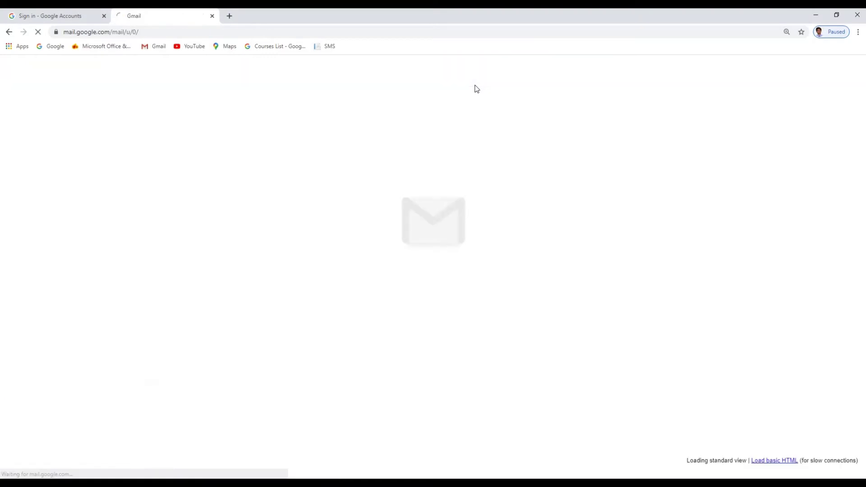
# Step: Reopen Gmail from the signed-out page and sign in as the second invited recipient with the account password
pyautogui.click(90, 20)
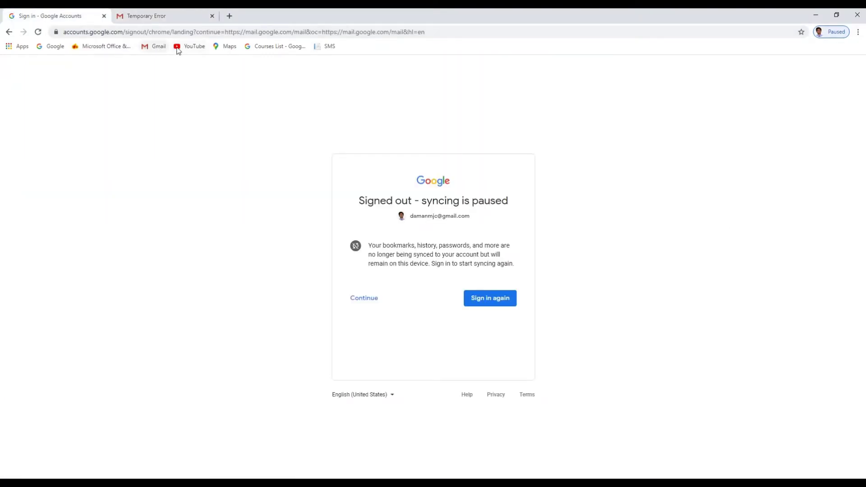
pyautogui.click(155, 47)
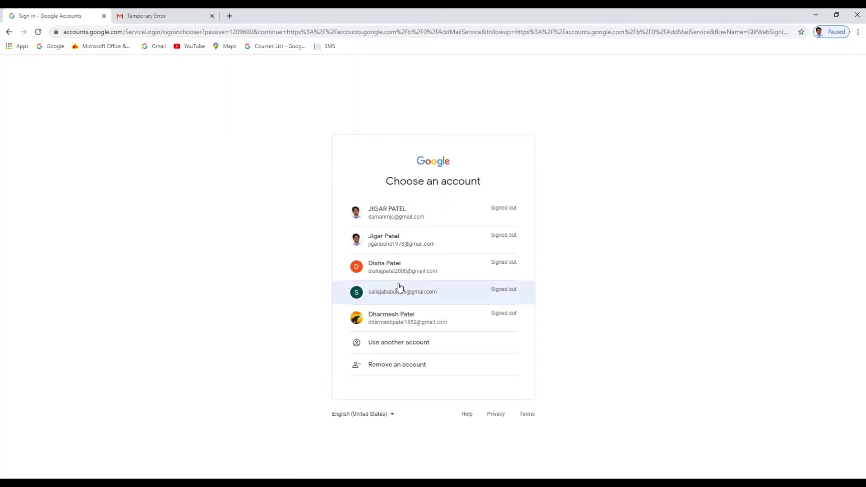
pyautogui.click(396, 268)
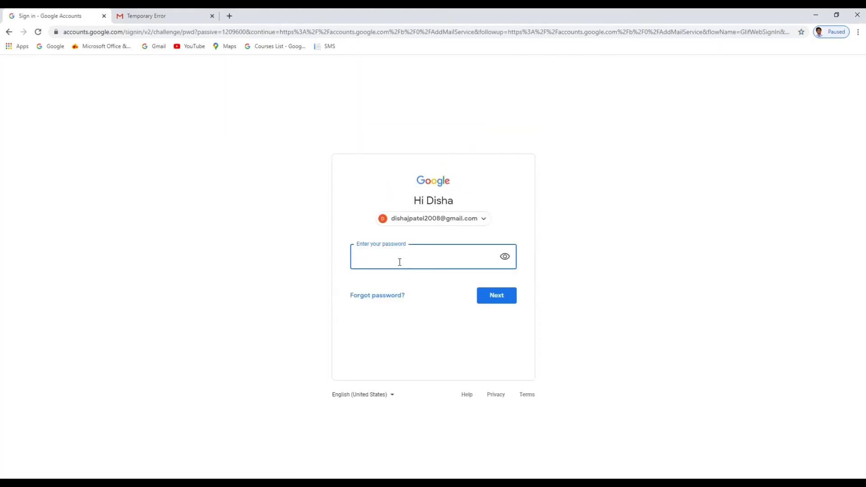
pyautogui.write('********')
pyautogui.press('Return')
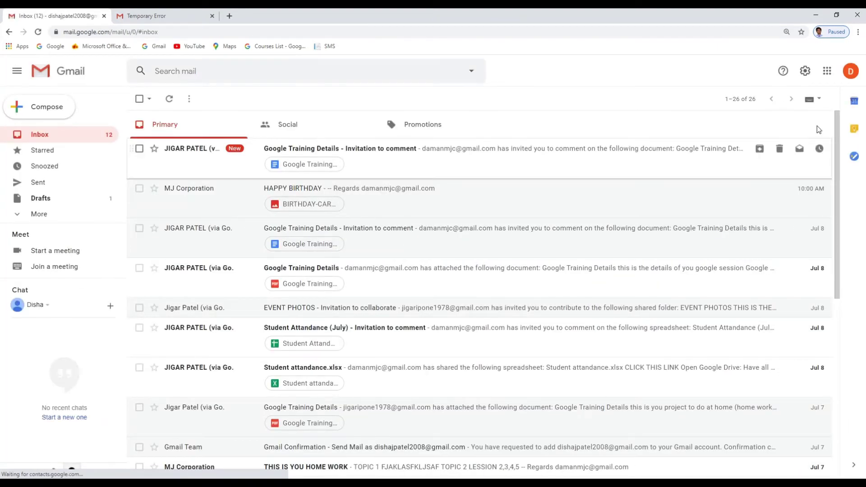
# Step: Check the signed-in account, open the newest Google Training Details invitation in Docs and review the first recipient's comment
pyautogui.click(850, 71)
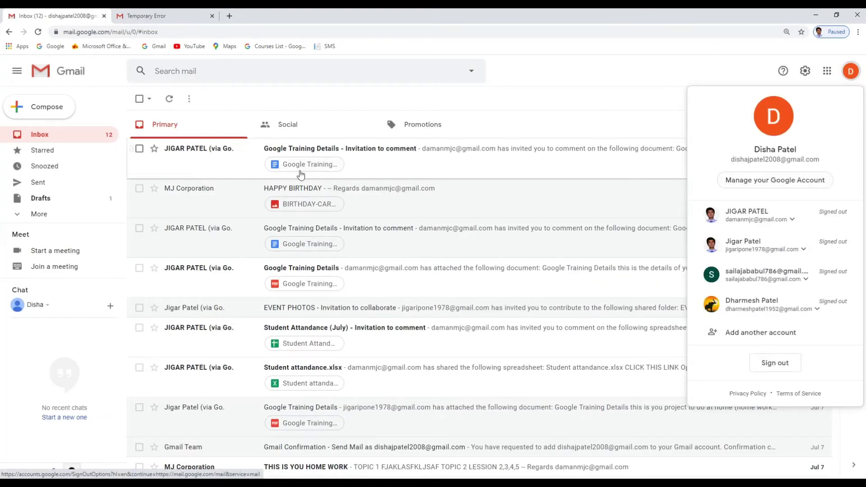
pyautogui.click(325, 153)
pyautogui.click(325, 153)
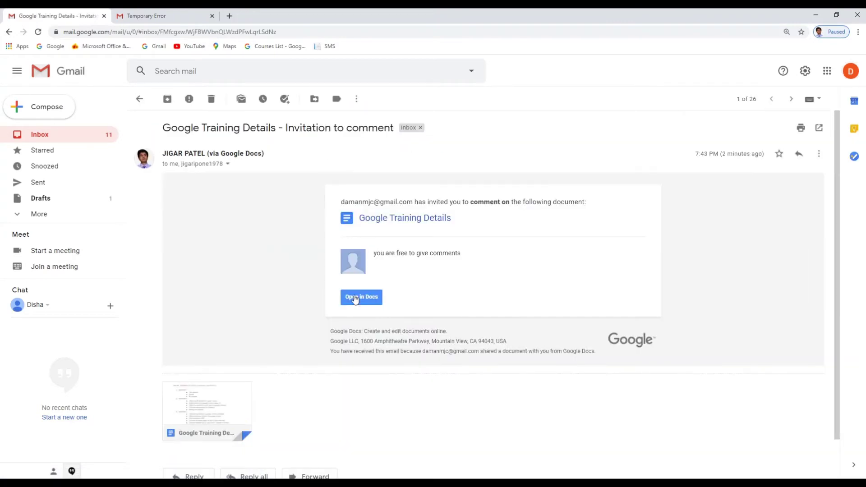
pyautogui.click(356, 297)
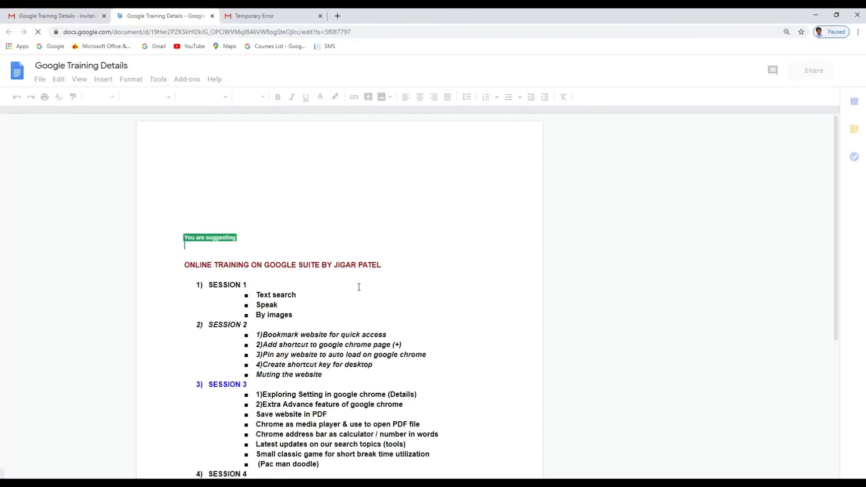
pyautogui.scroll(-3, 384, 277)
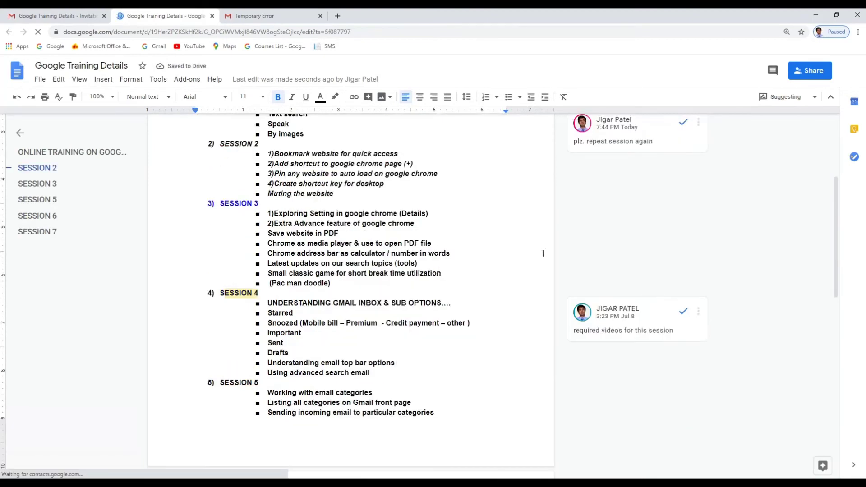
pyautogui.scroll(2, 523, 248)
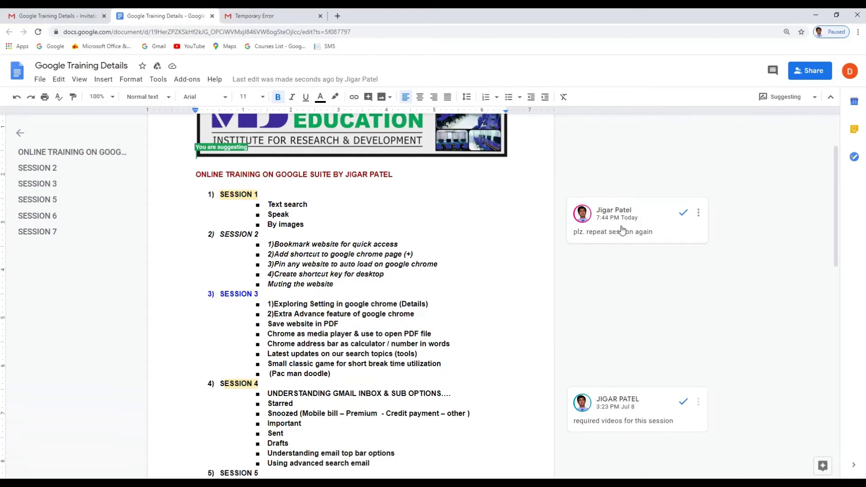
# Step: Add the comment "videos for this session plz send" to the SESSION 5 heading
pyautogui.scroll(-1, 308, 264)
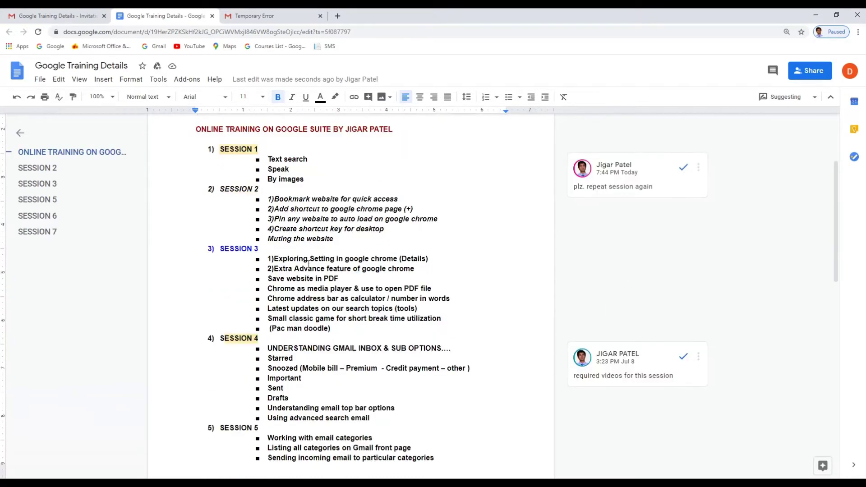
pyautogui.scroll(-3, 297, 253)
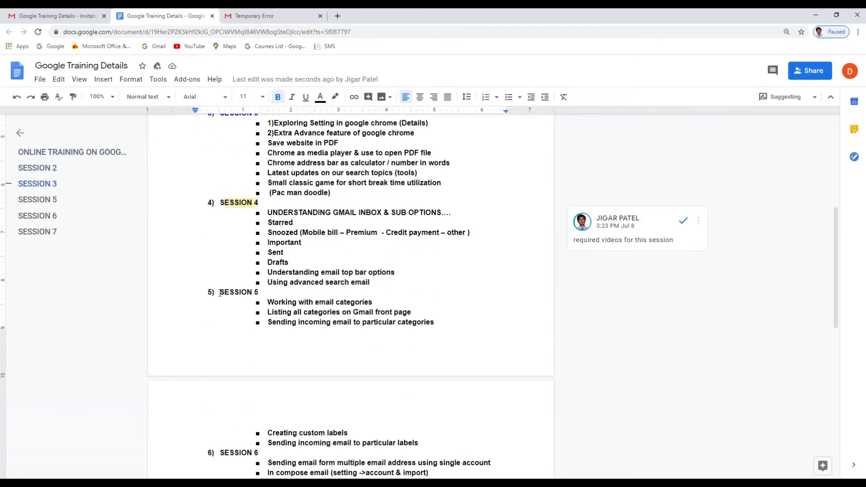
pyautogui.moveTo(219, 292); pyautogui.dragTo(260, 292)
pyautogui.click(555, 299)
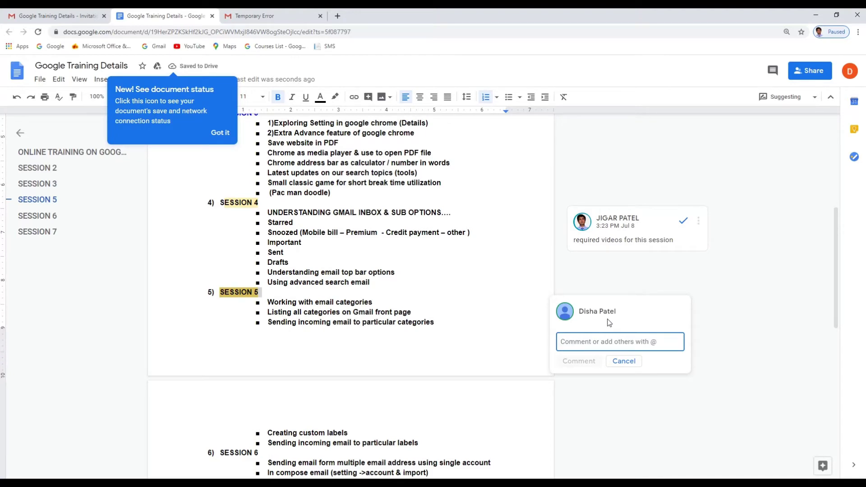
pyautogui.write('videso')
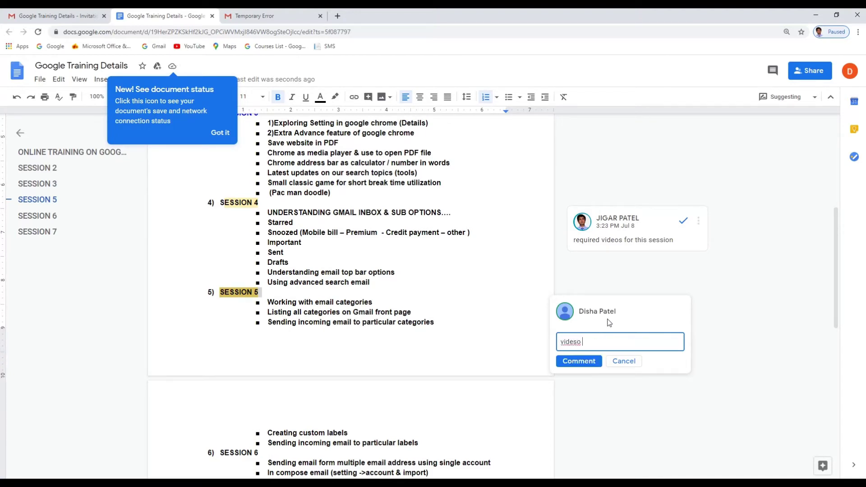
pyautogui.press('BackSpace')
pyautogui.press('BackSpace')
pyautogui.press('BackSpace')
pyautogui.press('BackSpace')
pyautogui.write('eos for this session plz send')
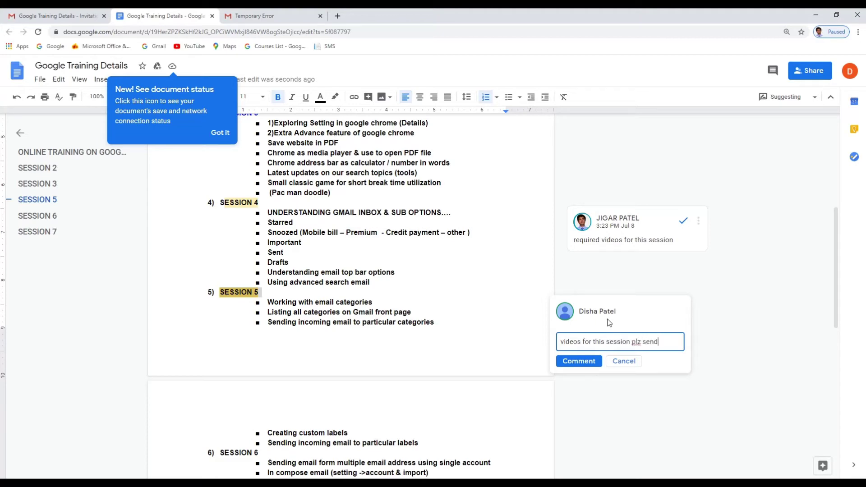
pyautogui.click(581, 363)
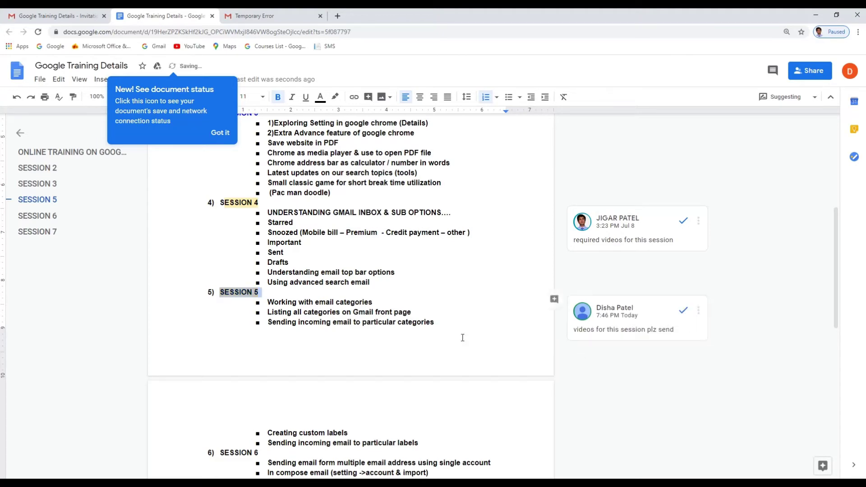
# Step: Look over the comments throughout the document and dismiss the document status tip
pyautogui.scroll(3, 460, 338)
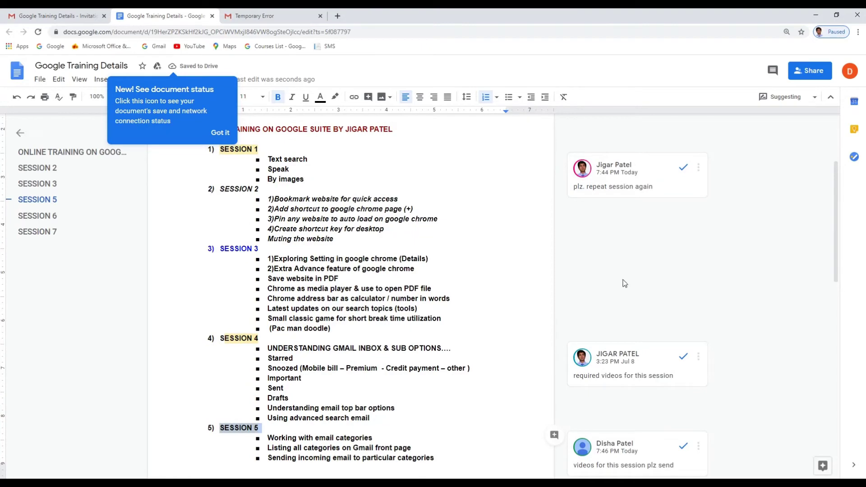
pyautogui.scroll(-3, 624, 283)
pyautogui.scroll(-3, 347, 377)
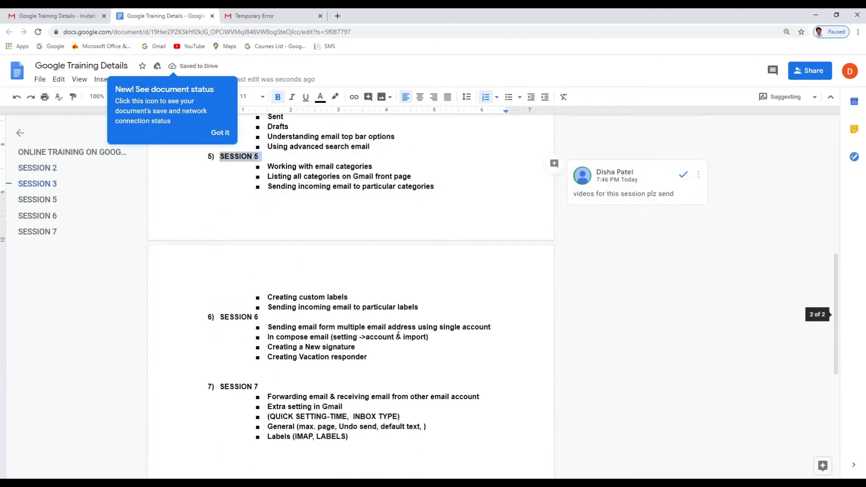
pyautogui.scroll(3, 577, 336)
pyautogui.scroll(5, 589, 329)
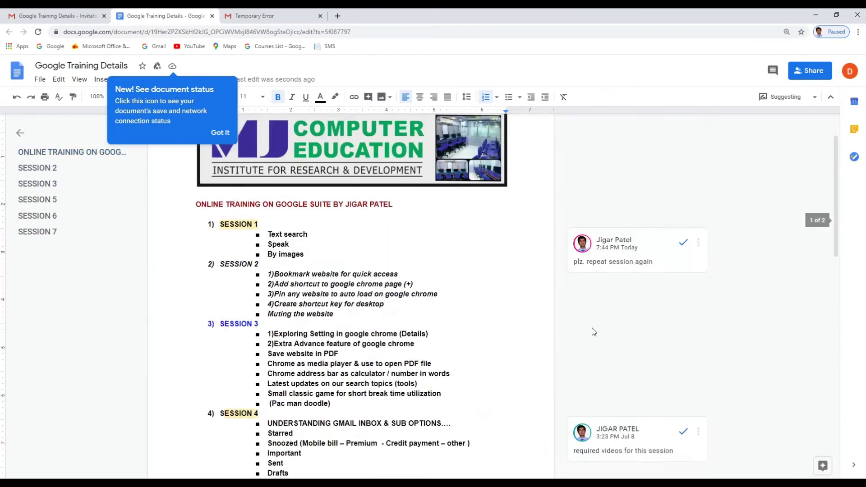
pyautogui.click(219, 135)
# Step: Sign out of the second recipient's account and sign back in as the document owner with the account password
pyautogui.click(850, 71)
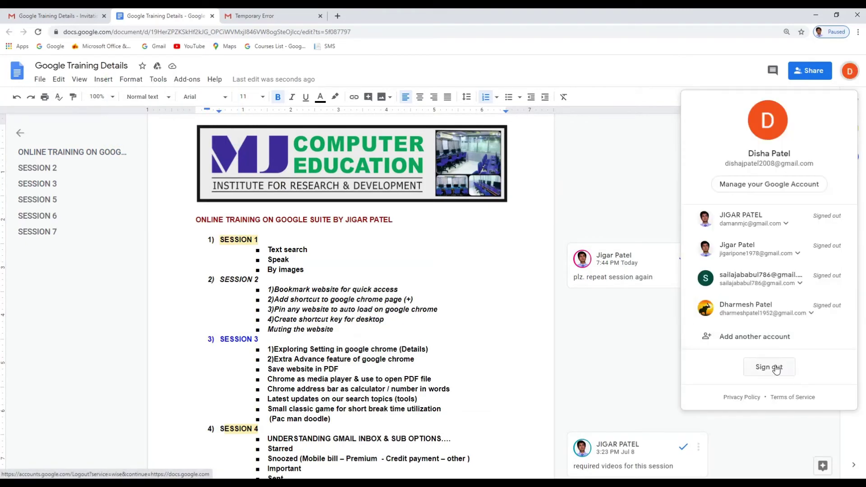
pyautogui.click(776, 369)
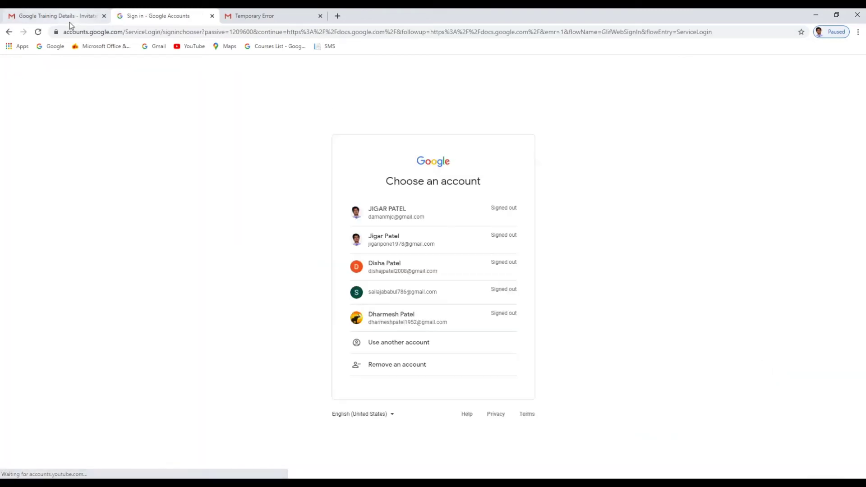
pyautogui.click(403, 215)
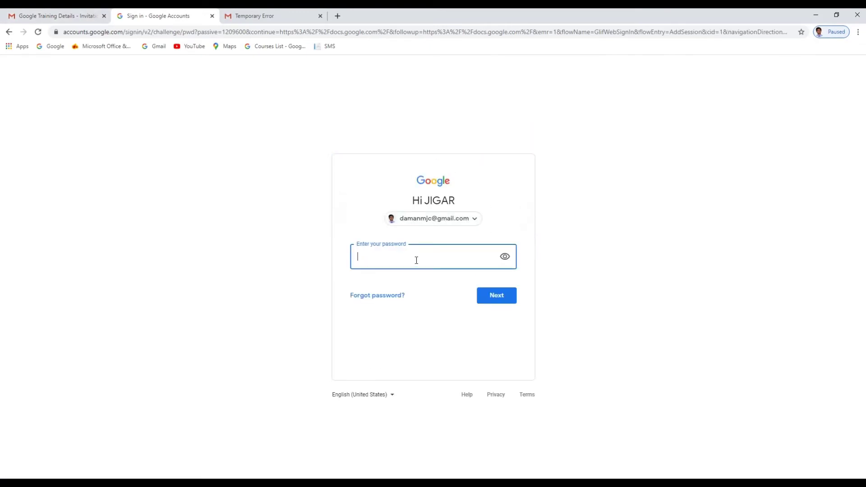
pyautogui.write('•••••••••••••')
pyautogui.click(490, 293)
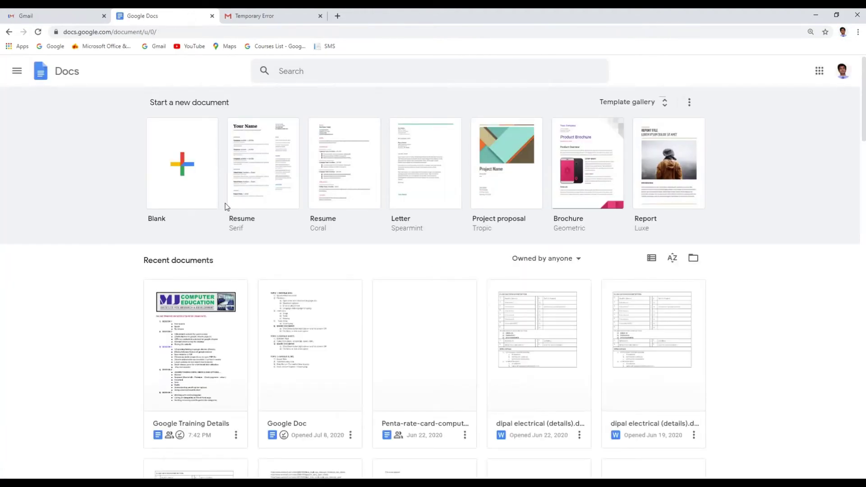
# Step: Open the Google Training Details document and review the comments left by both invited recipients
pyautogui.click(206, 344)
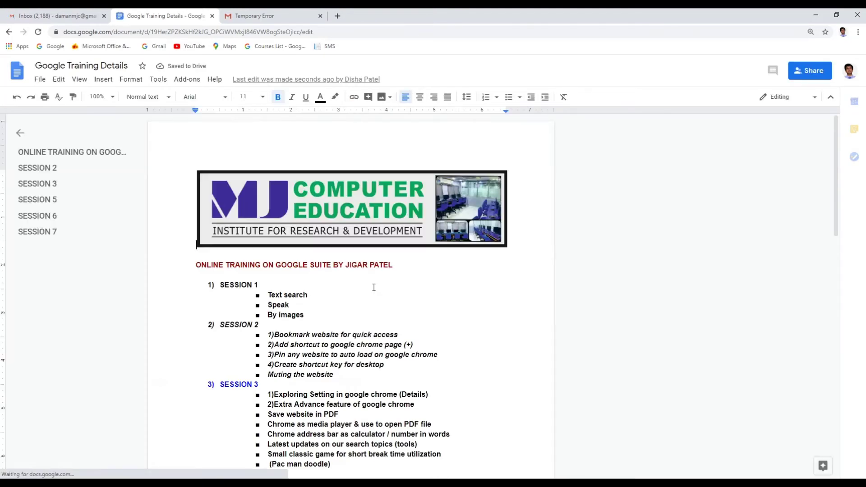
pyautogui.scroll(-8, 374, 288)
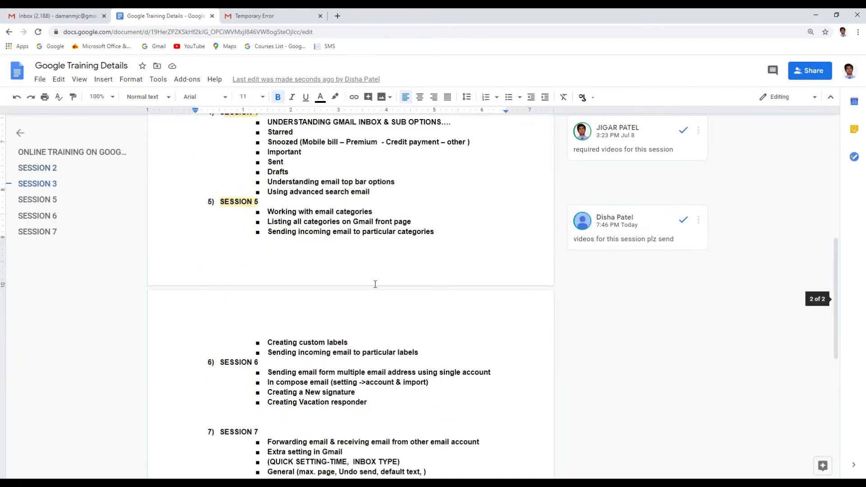
pyautogui.scroll(6, 374, 284)
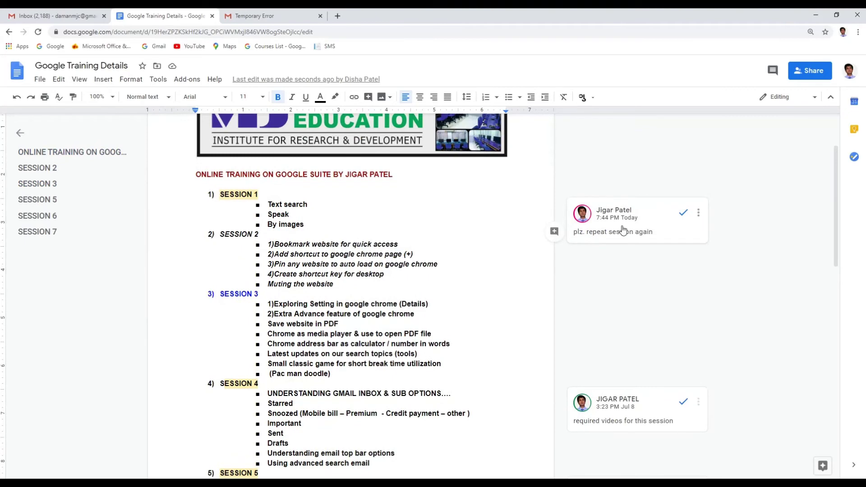
pyautogui.scroll(-4, 622, 231)
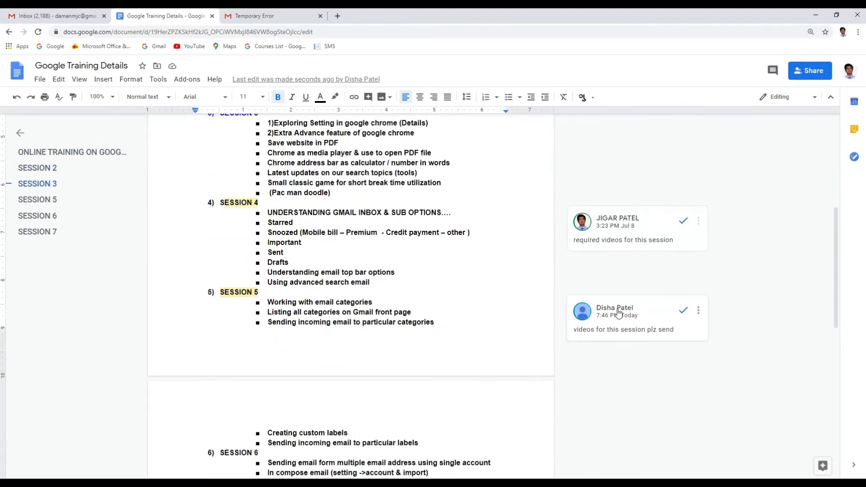
pyautogui.scroll(-3, 618, 316)
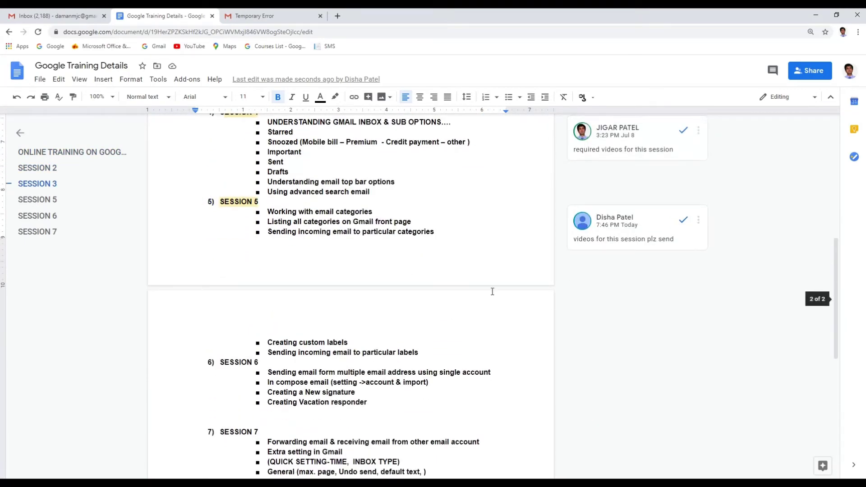
pyautogui.scroll(5, 488, 285)
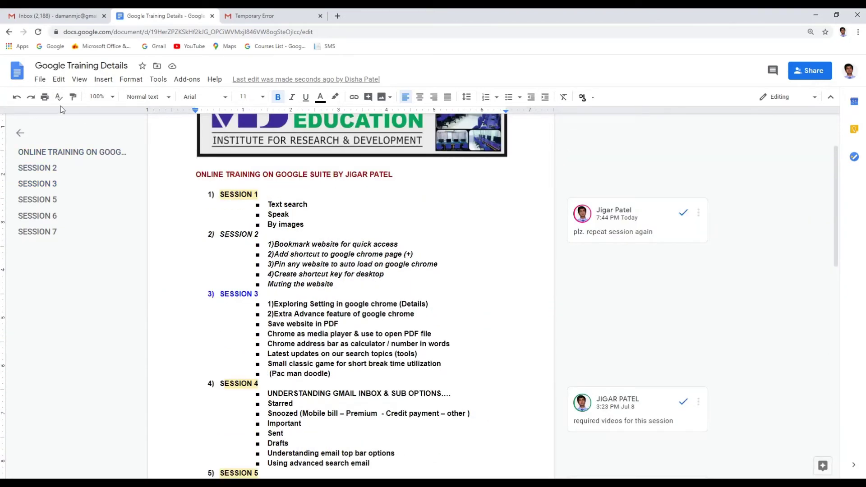
# Step: Remove both invited commenters from the document's sharing list and save the changes
pyautogui.click(828, 72)
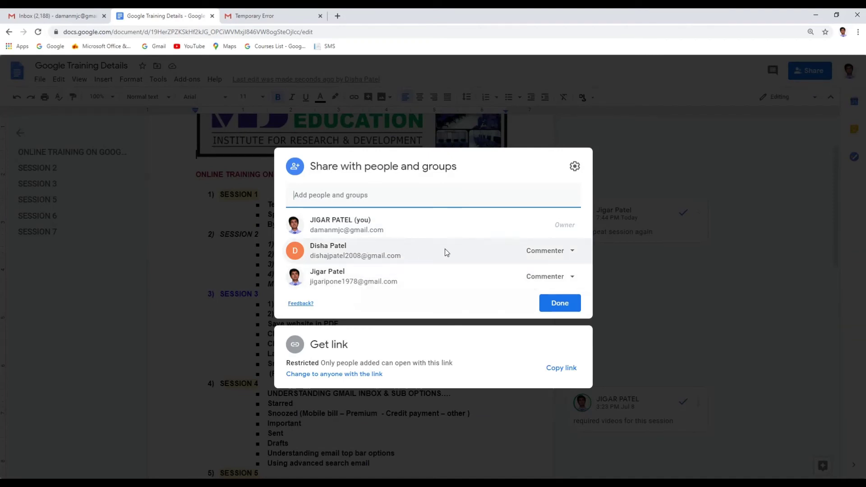
pyautogui.click(572, 251)
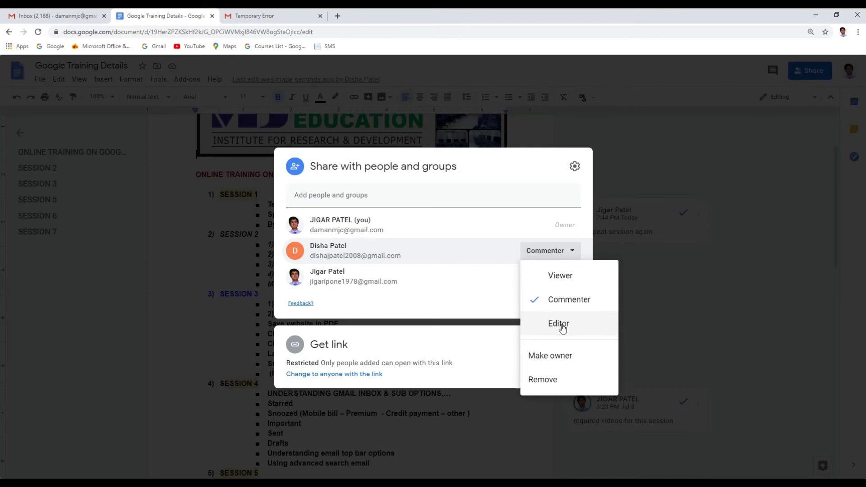
pyautogui.click(548, 383)
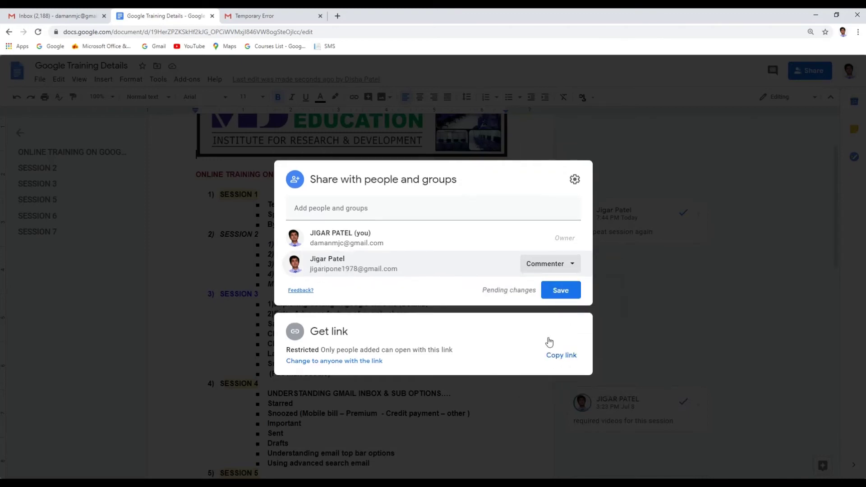
pyautogui.click(572, 265)
pyautogui.click(553, 392)
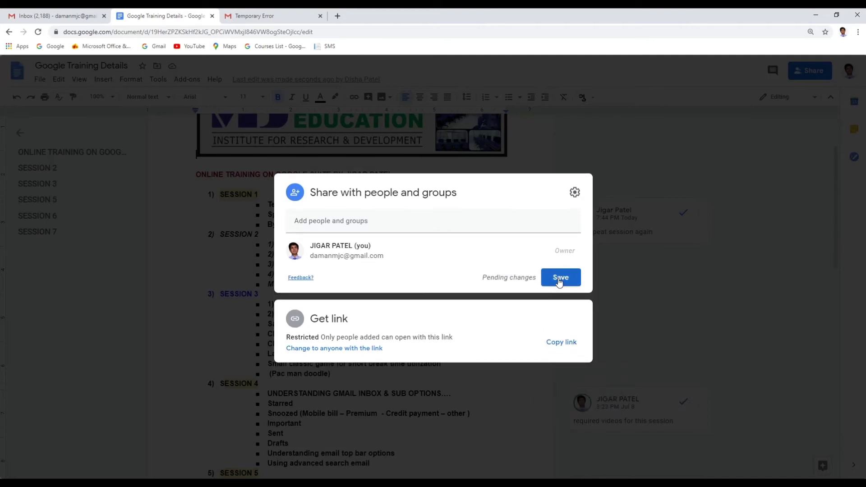
pyautogui.click(559, 281)
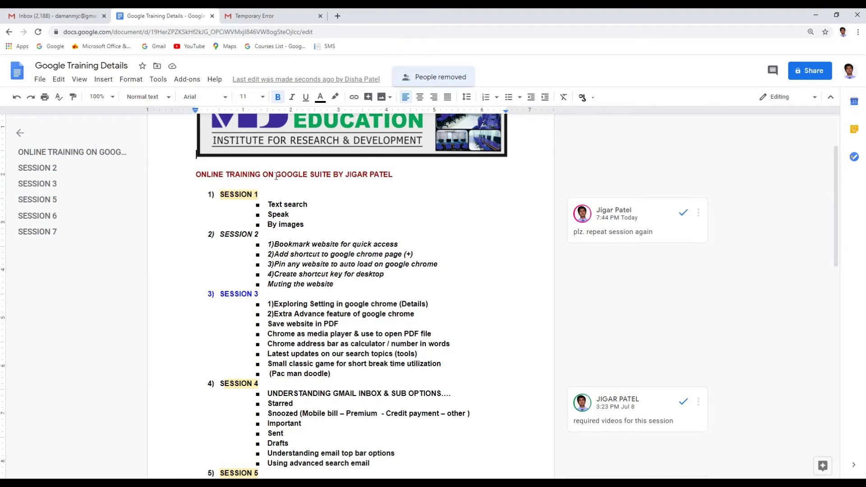
# Step: Close the Google Training Details document, switch to Google Sheets from Gmail and open the Invoice spreadsheet
pyautogui.click(18, 74)
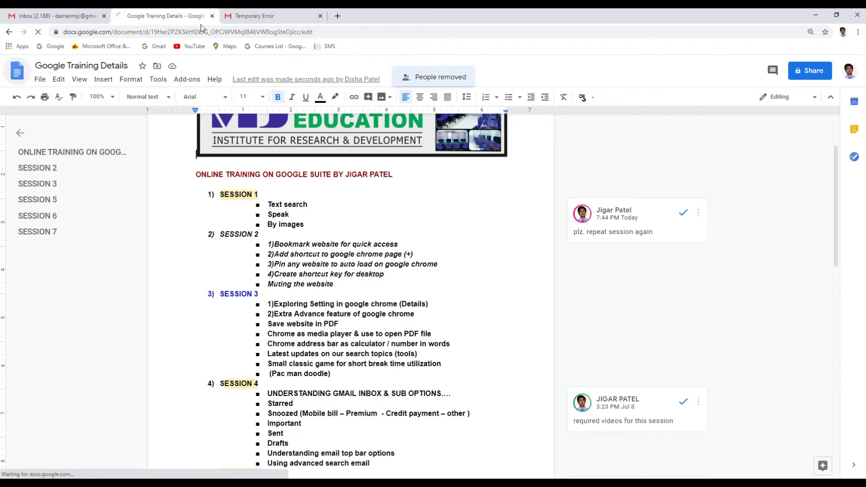
pyautogui.click(212, 16)
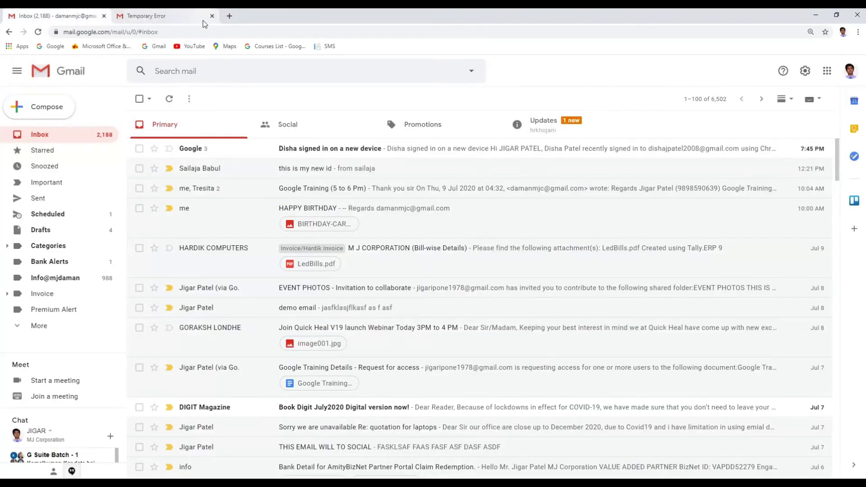
pyautogui.click(826, 72)
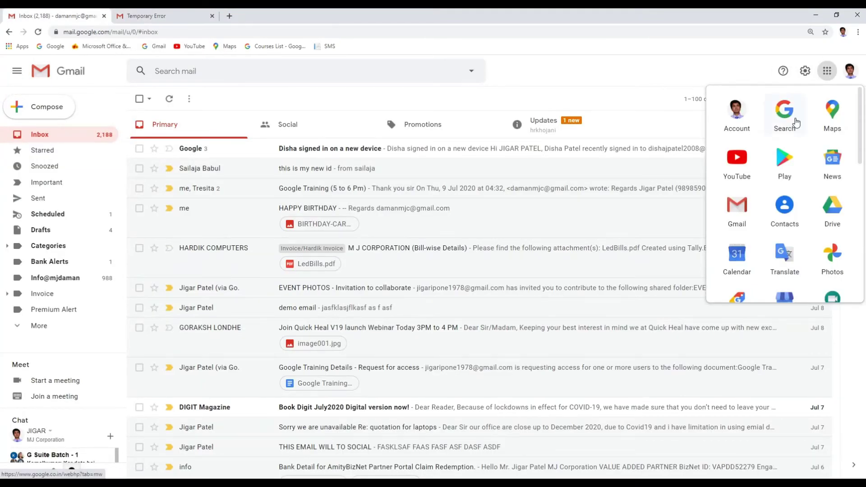
pyautogui.scroll(-5, 780, 180)
pyautogui.scroll(-3, 776, 202)
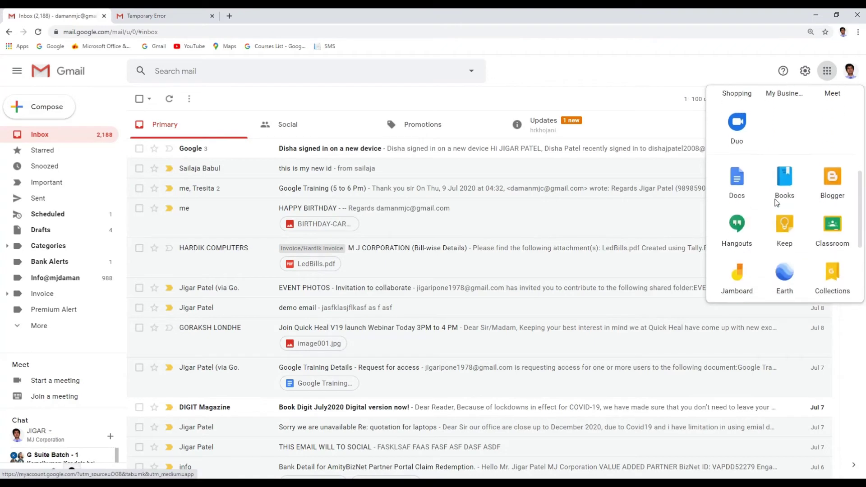
pyautogui.click(734, 276)
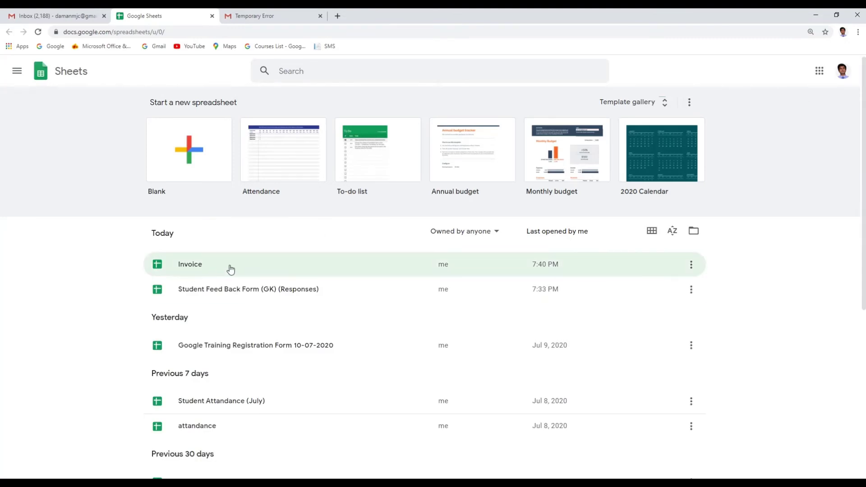
pyautogui.click(193, 266)
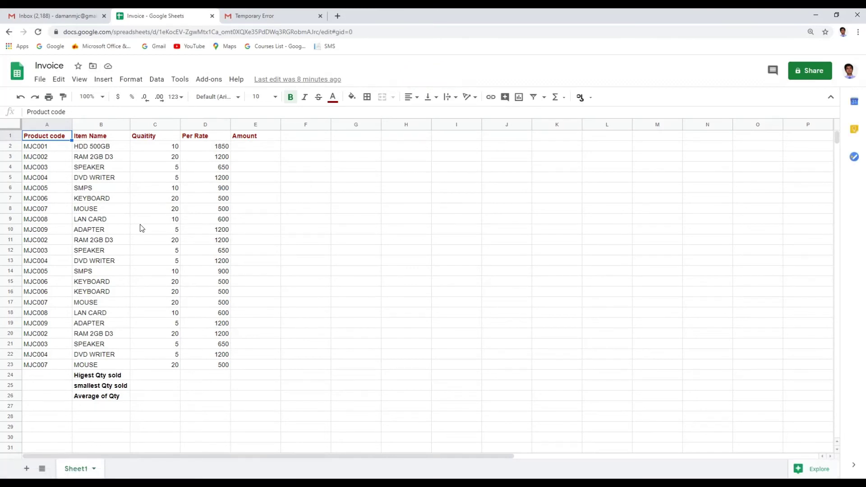
pyautogui.click(259, 150)
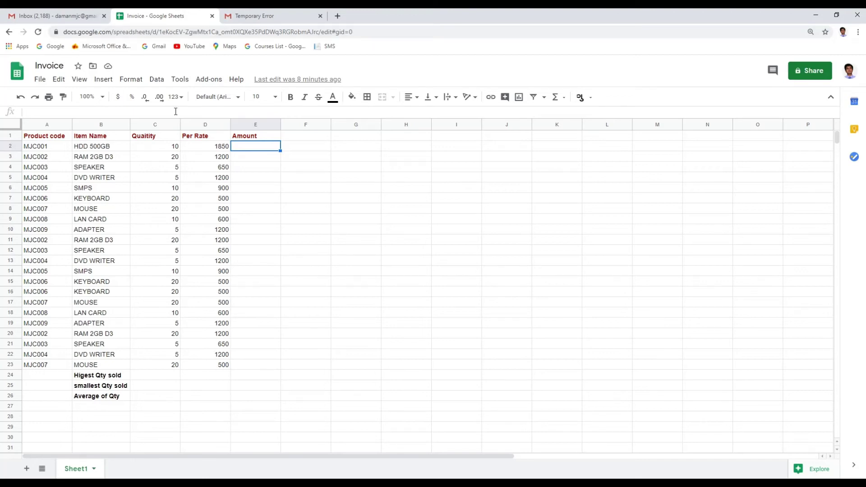
pyautogui.click(92, 160)
pyautogui.scroll(-2, 104, 189)
pyautogui.scroll(2, 104, 189)
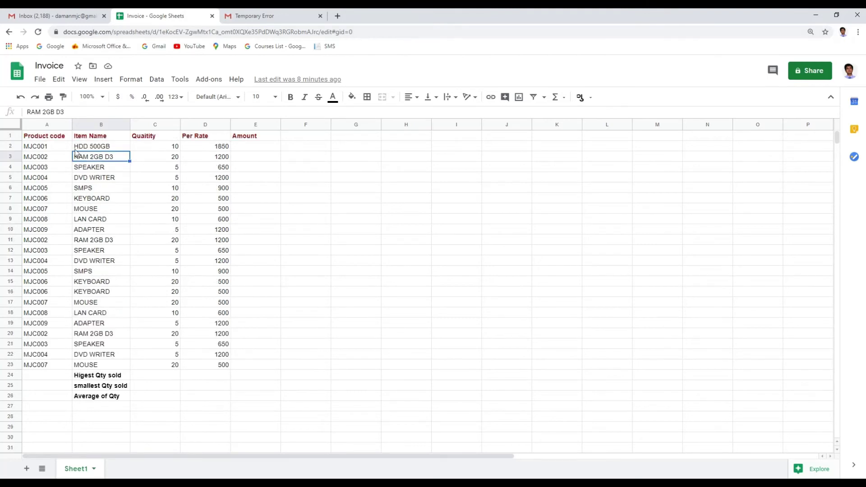
# Step: Calculate the first item's amount in E2 with =SUM(C2*D2) and fill the formula down to E23
pyautogui.press('Up')
pyautogui.press('Right')
pyautogui.press('Right')
pyautogui.press('Right')
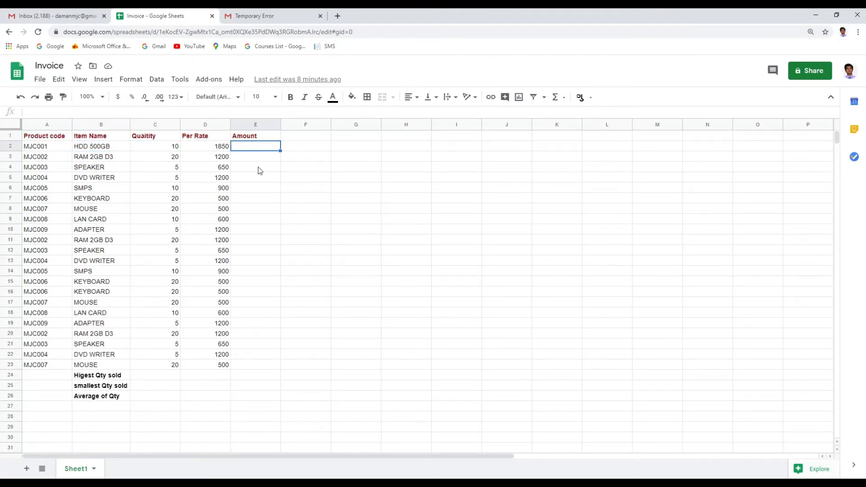
pyautogui.write('=SUM')
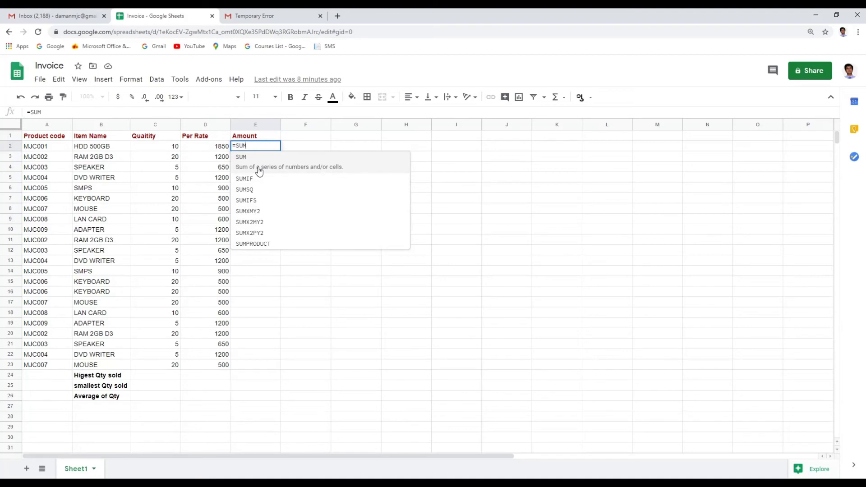
pyautogui.write('(')
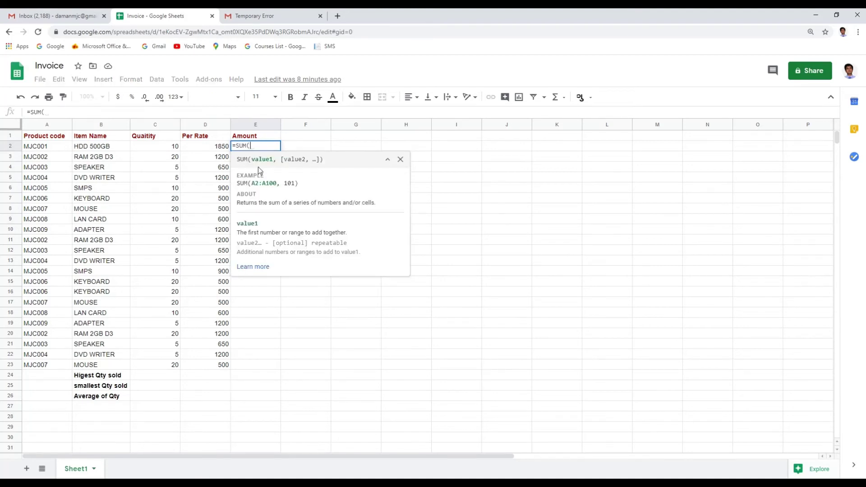
pyautogui.press('Left')
pyautogui.press('Left')
pyautogui.write('*')
pyautogui.press('Left')
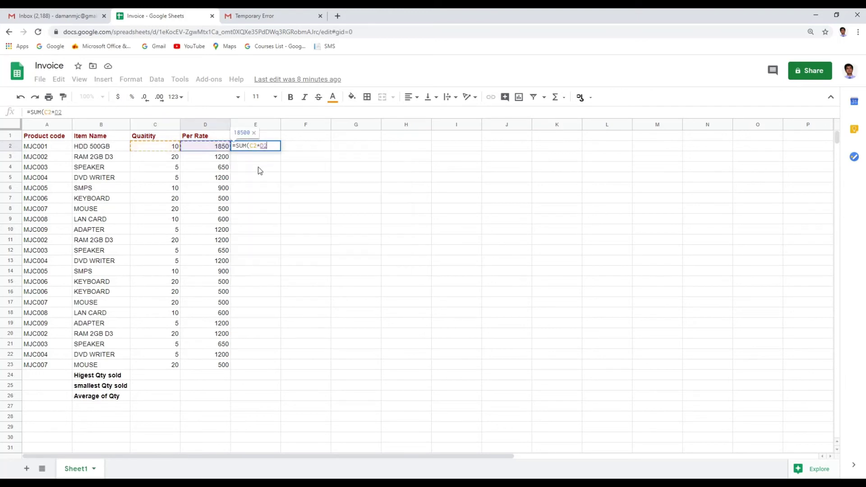
pyautogui.press('Return')
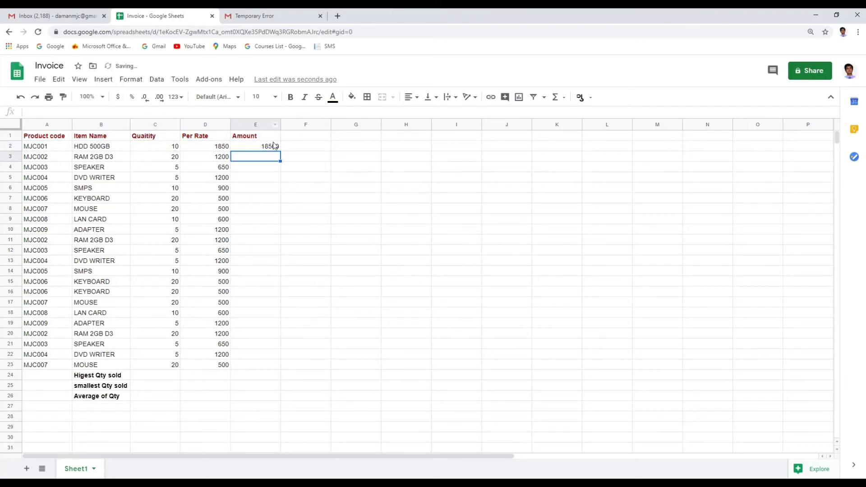
pyautogui.click(271, 146)
pyautogui.moveTo(280, 152); pyautogui.dragTo(280, 366)
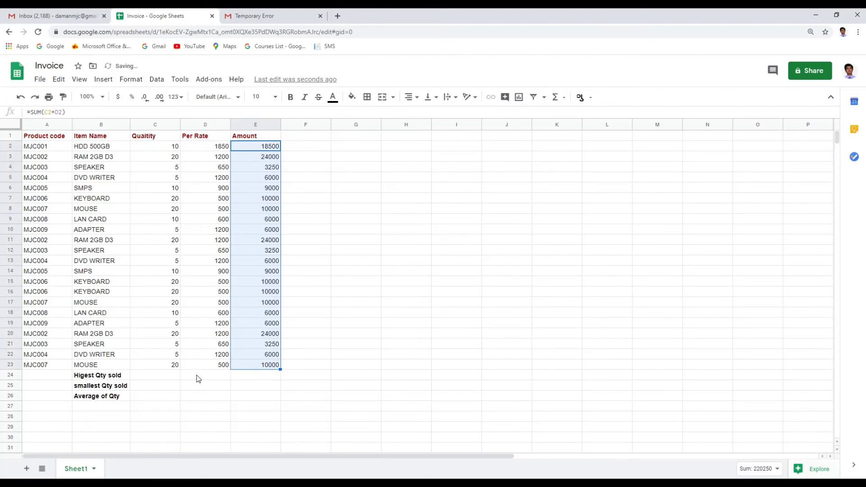
pyautogui.click(11, 373)
pyautogui.rightClick(12, 376)
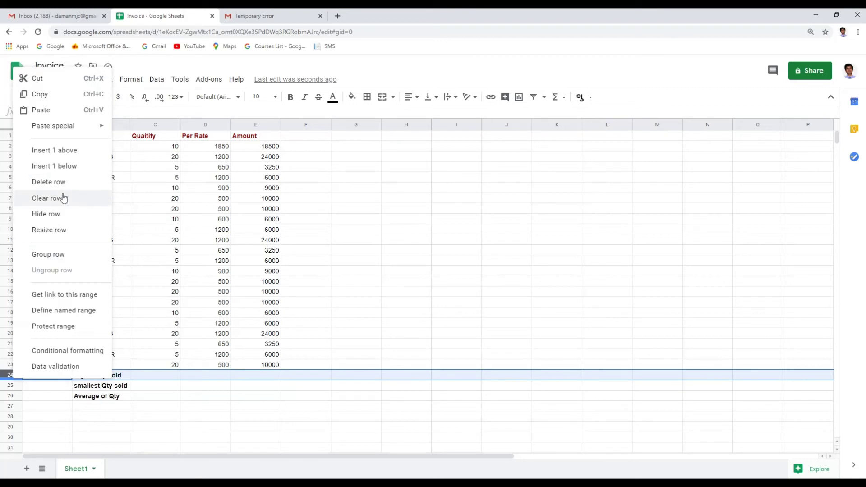
pyautogui.click(65, 166)
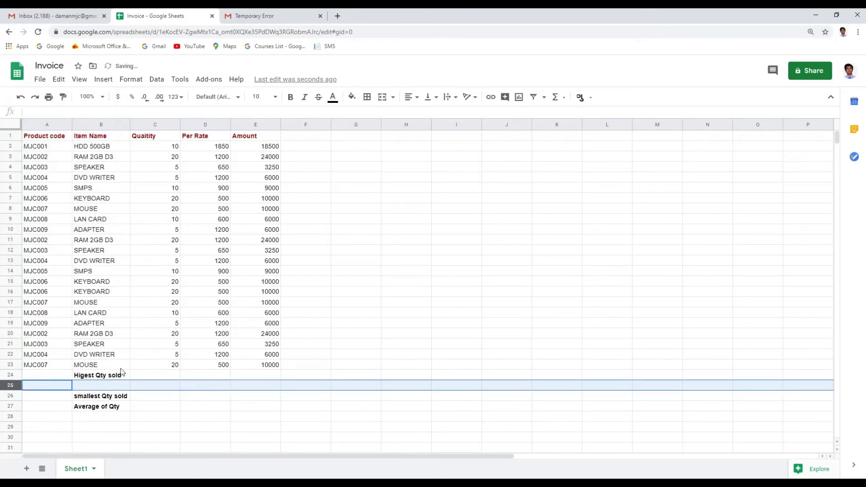
pyautogui.hotkey('ctrl', 'z')
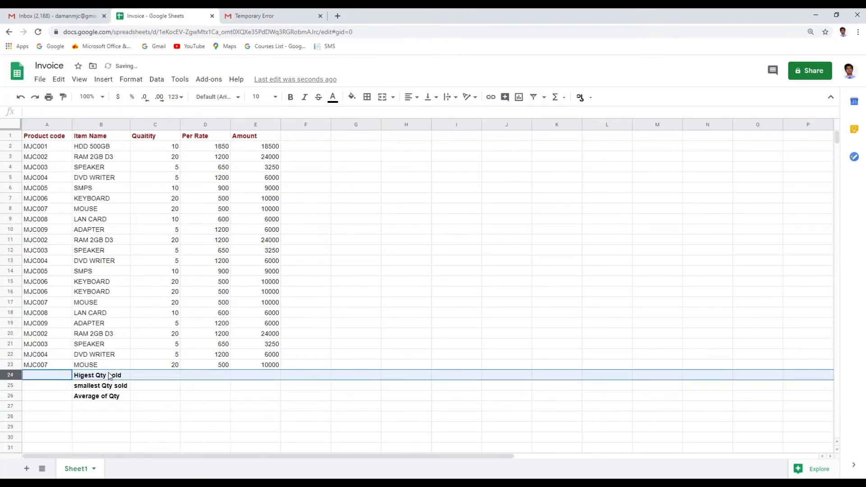
# Step: Insert a blank row above the "Higest Qty sold" row and label its Item Name cell "total"
pyautogui.rightClick(13, 375)
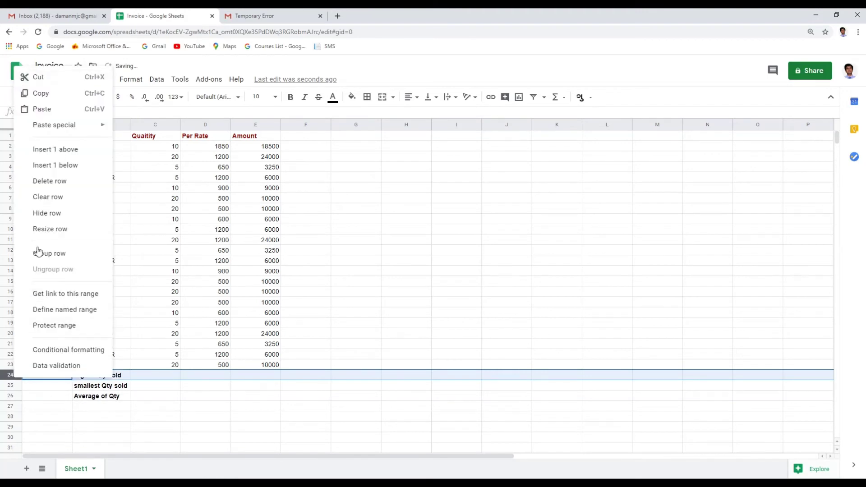
pyautogui.click(58, 150)
pyautogui.click(127, 372)
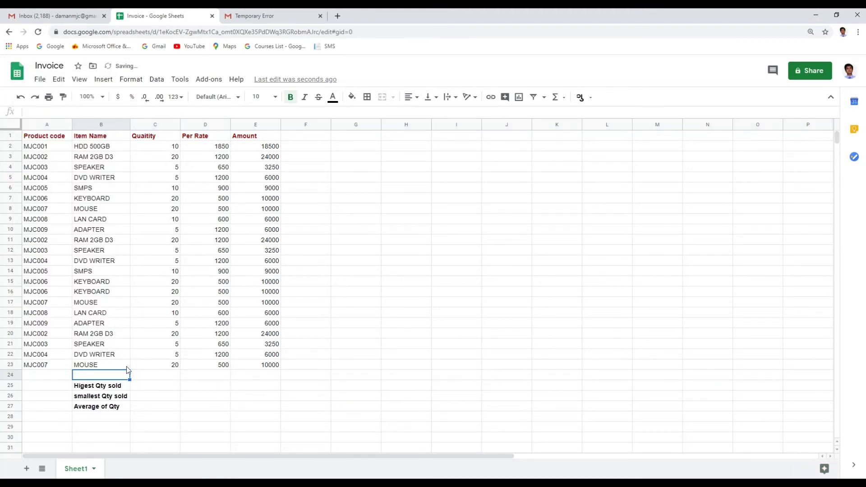
pyautogui.write('total')
pyautogui.press('Tab')
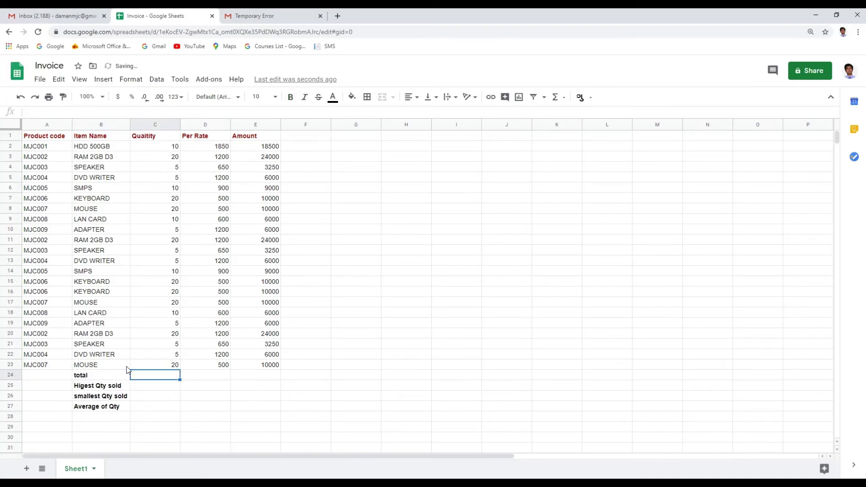
# Step: Total the quantities in C24 with =sum(C2:C23) and fill the formula across to E24
pyautogui.write('=sum')
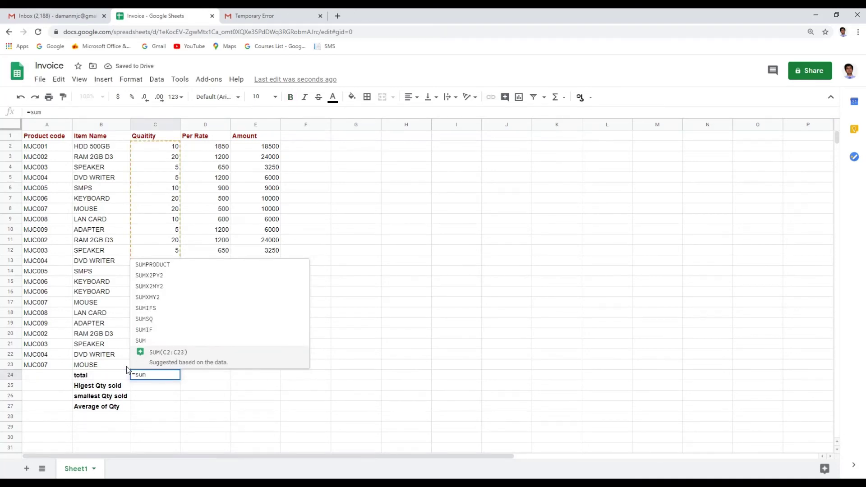
pyautogui.write('(')
pyautogui.moveTo(154, 146); pyautogui.dragTo(176, 370)
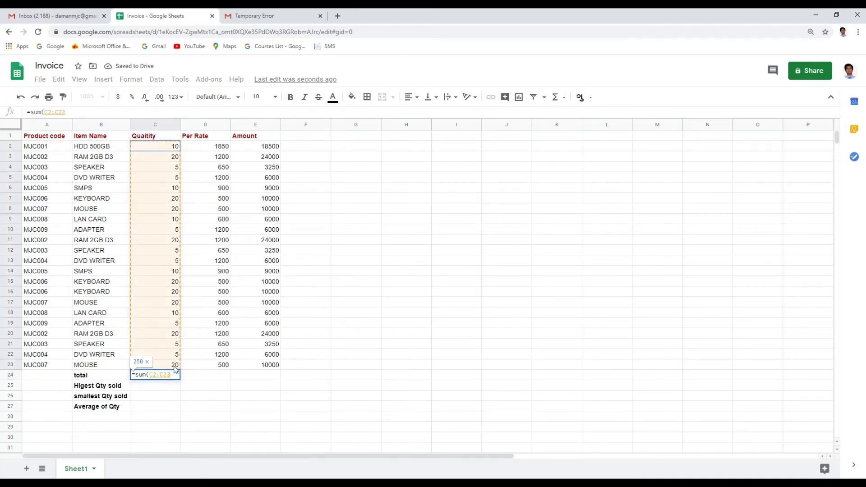
pyautogui.press('Return')
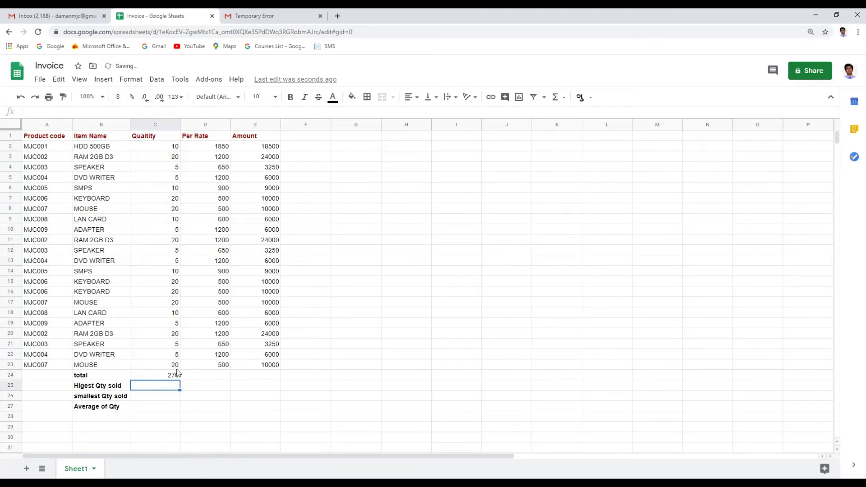
pyautogui.click(177, 373)
pyautogui.moveTo(179, 379); pyautogui.dragTo(278, 386)
pyautogui.click(153, 388)
pyautogui.click(112, 84)
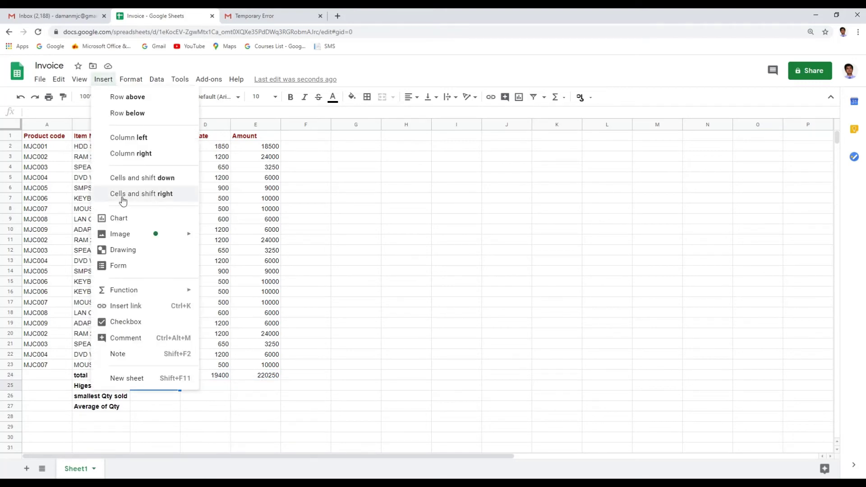
pyautogui.moveTo(150, 295)
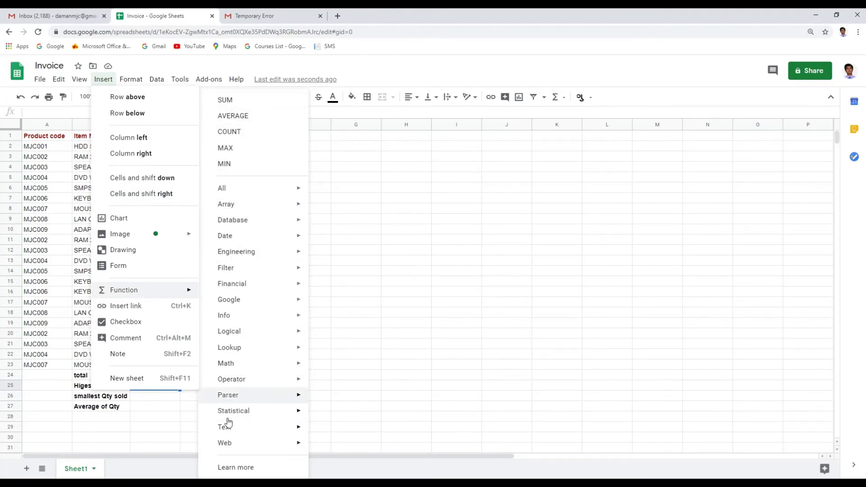
pyautogui.click(139, 398)
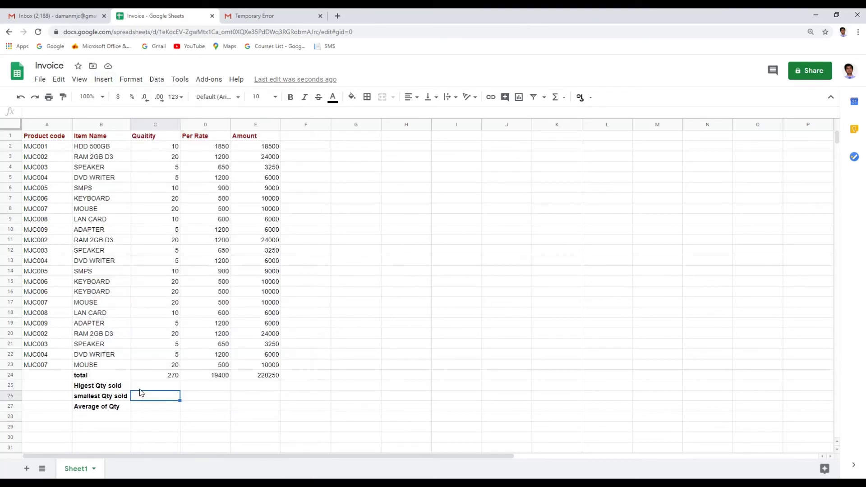
# Step: Enter =max(C2:C24) in C25 as the highest quantity sold
pyautogui.press('Up')
pyautogui.write('=')
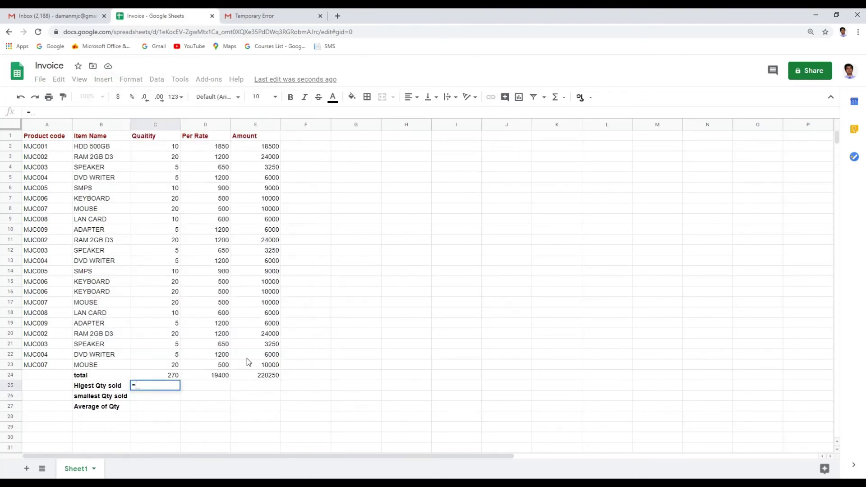
pyautogui.write('max')
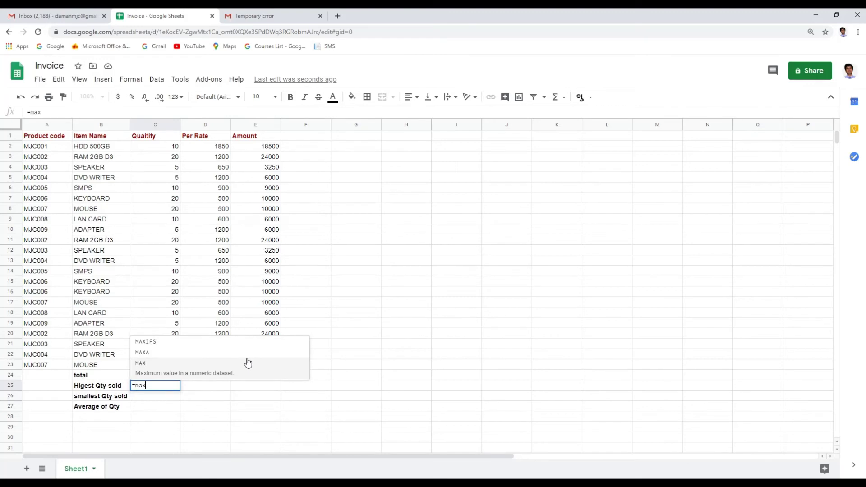
pyautogui.write('(')
pyautogui.moveTo(167, 146); pyautogui.dragTo(175, 376)
pyautogui.press('Return')
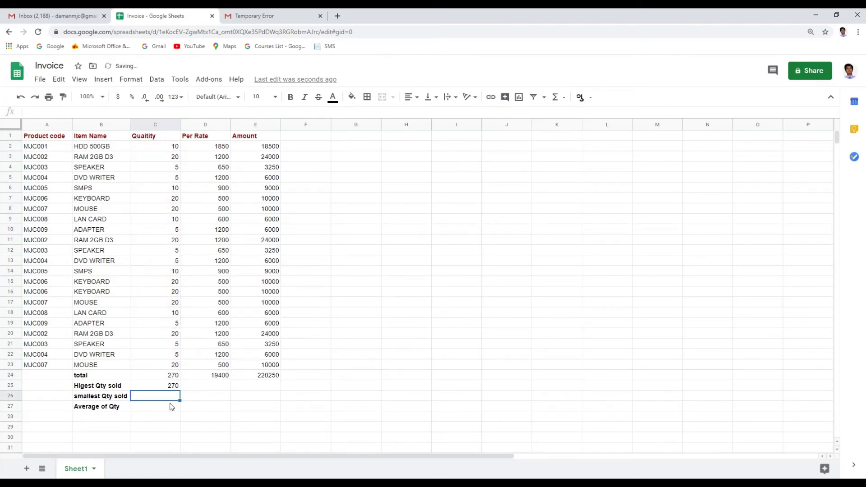
# Step: Correct the range of the highest quantity formula in C25 to C2:C23 so the total row is excluded
pyautogui.click(170, 388)
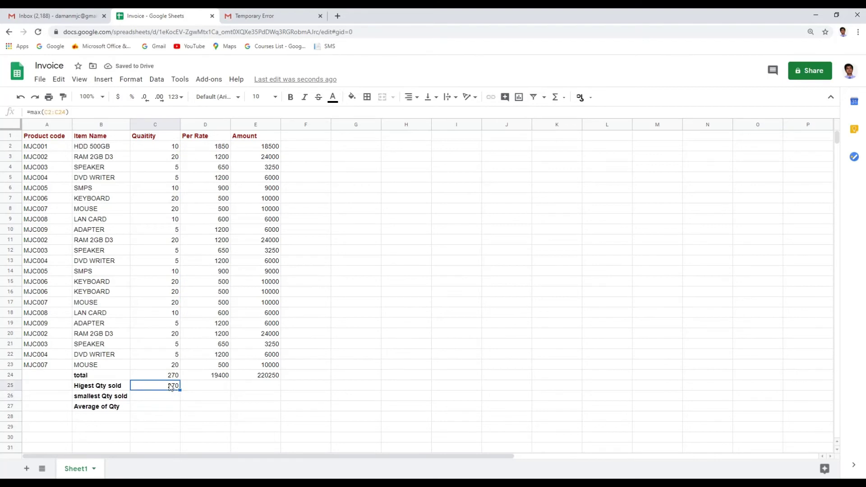
pyautogui.doubleClick(170, 388)
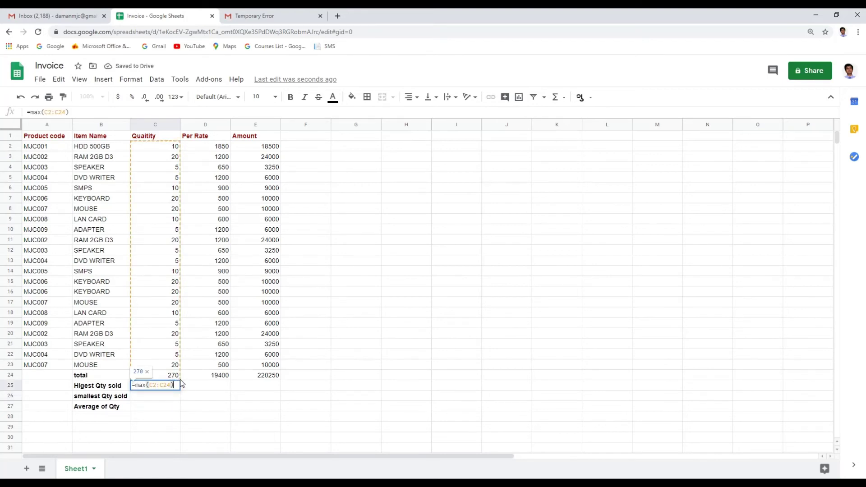
pyautogui.press('BackSpace')
pyautogui.press('BackSpace')
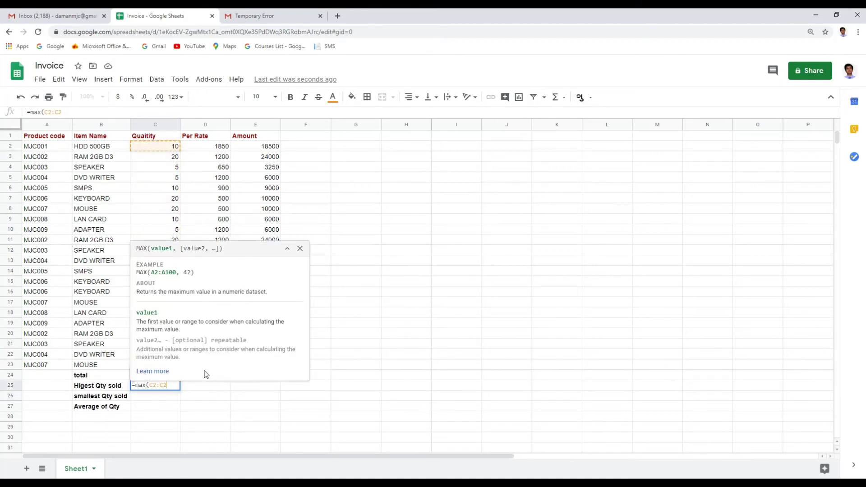
pyautogui.write('3)')
pyautogui.press('Return')
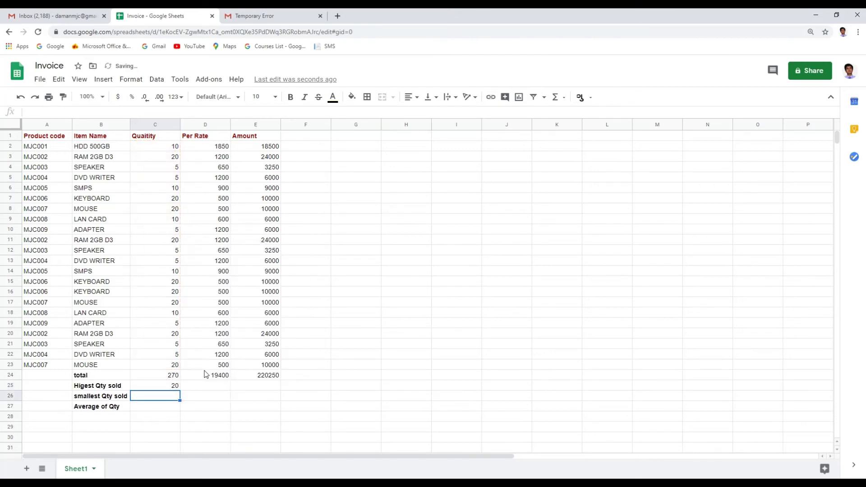
pyautogui.click(172, 386)
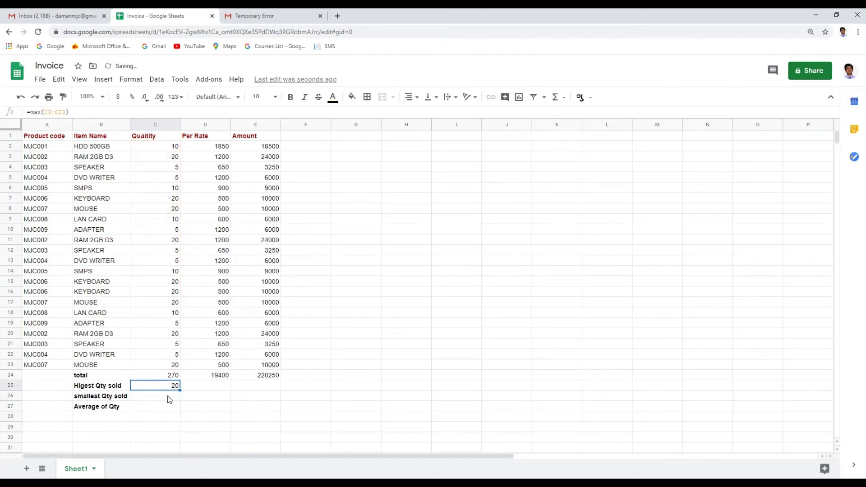
# Step: Calculate the smallest quantity sold in C26 with =min(C2:C23)
pyautogui.click(169, 399)
pyautogui.write('=min(')
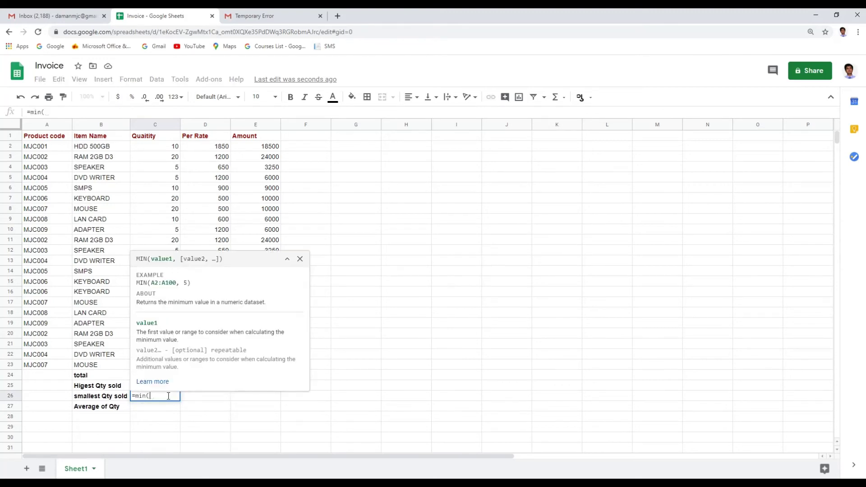
pyautogui.moveTo(174, 147); pyautogui.dragTo(180, 375)
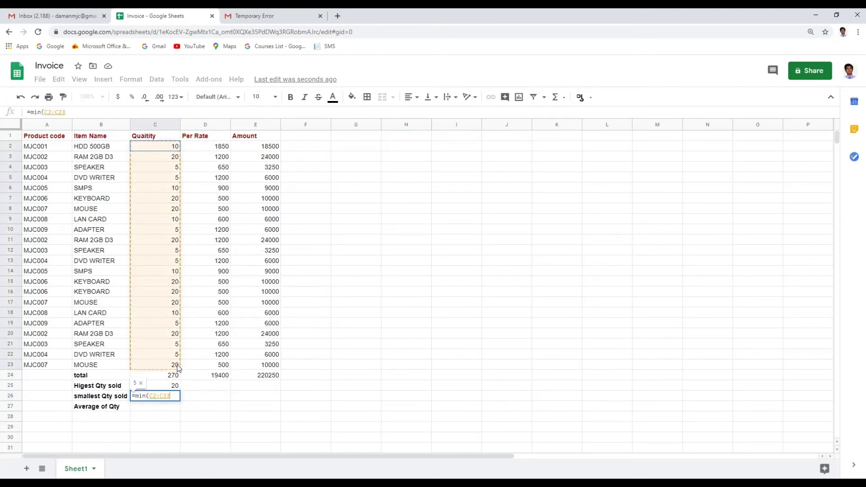
pyautogui.write(')')
pyautogui.press('Return')
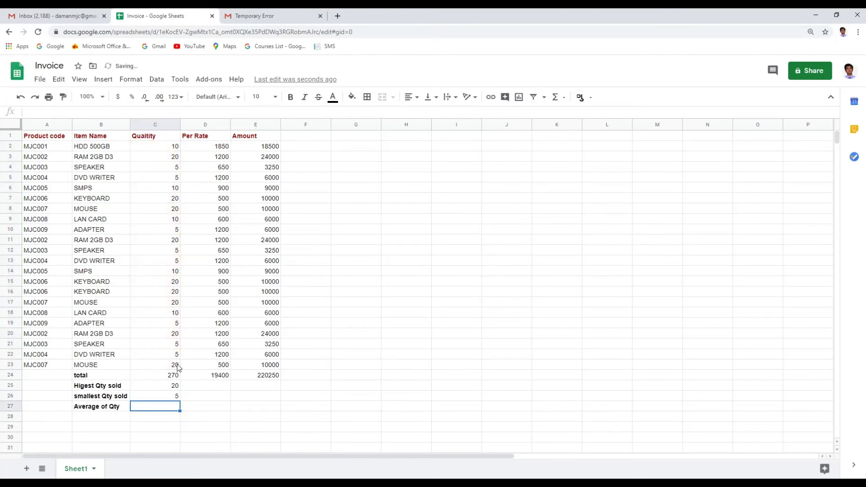
# Step: Calculate the average quantity in C27 with the suggested formula =AVERAGE(C2:C23)
pyautogui.write('=aver')
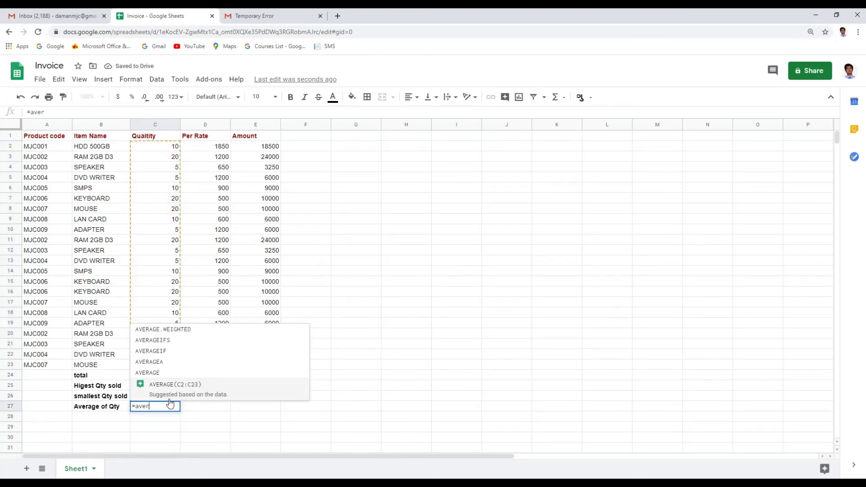
pyautogui.click(170, 386)
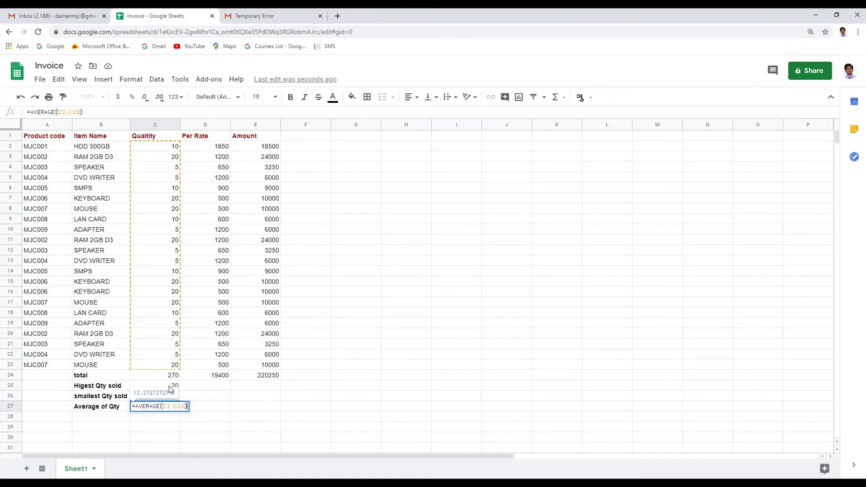
pyautogui.press('Return')
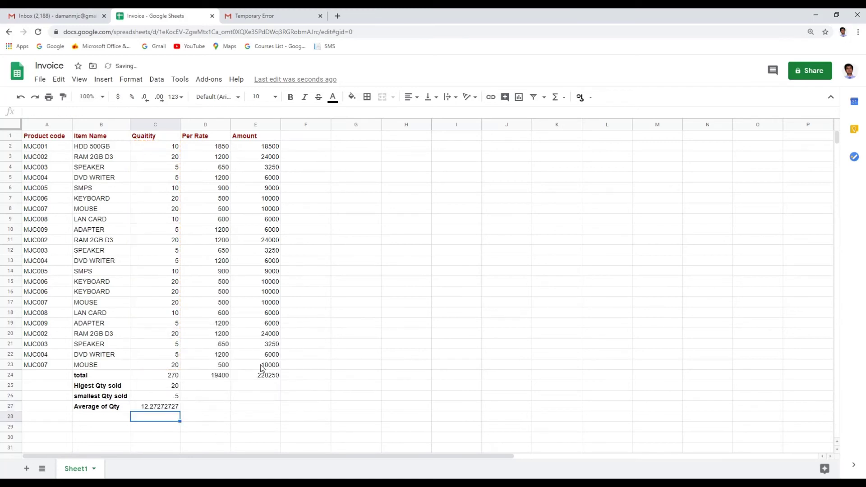
pyautogui.click(160, 407)
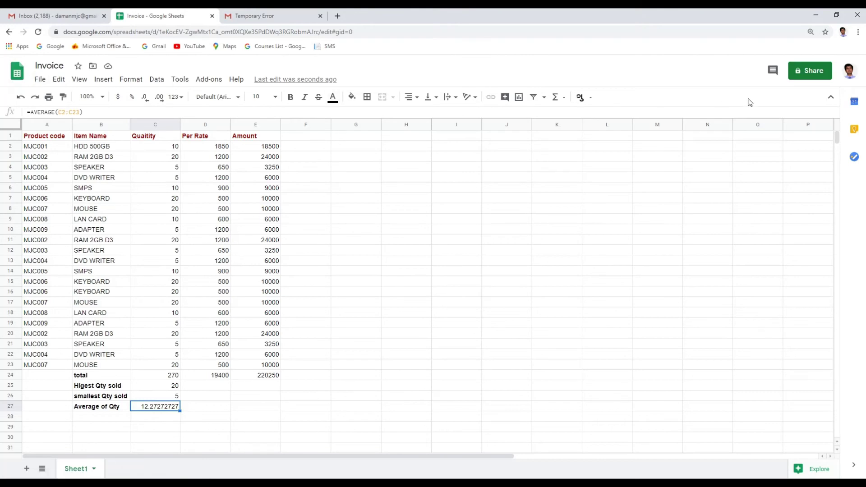
# Step: Review the role options for sharing the Invoice spreadsheet with a contact, then cancel the invitation and close the sharing dialog
pyautogui.click(804, 73)
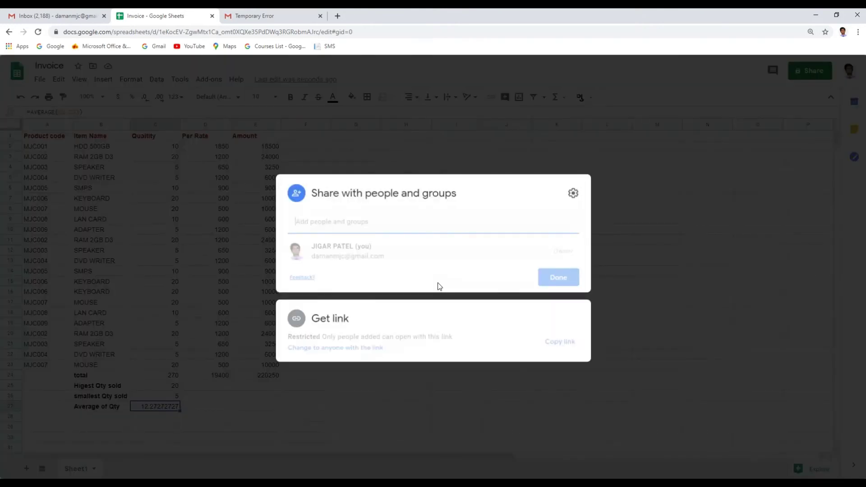
pyautogui.click(349, 227)
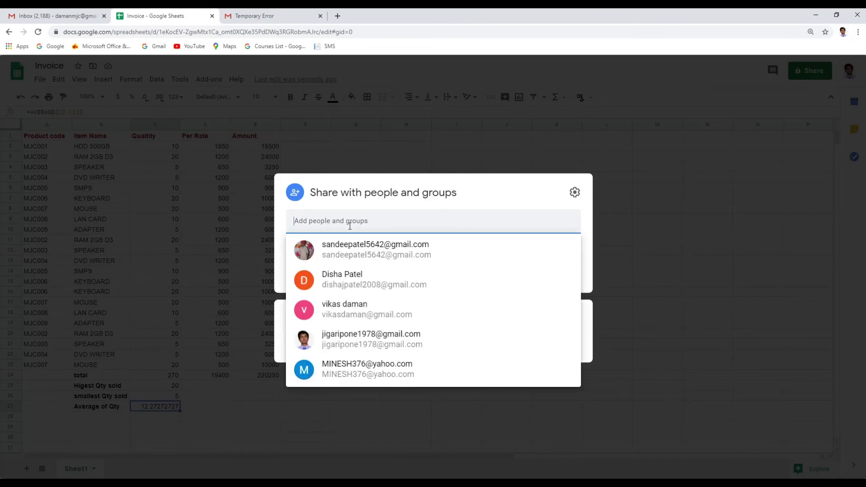
pyautogui.write('di')
pyautogui.click(361, 251)
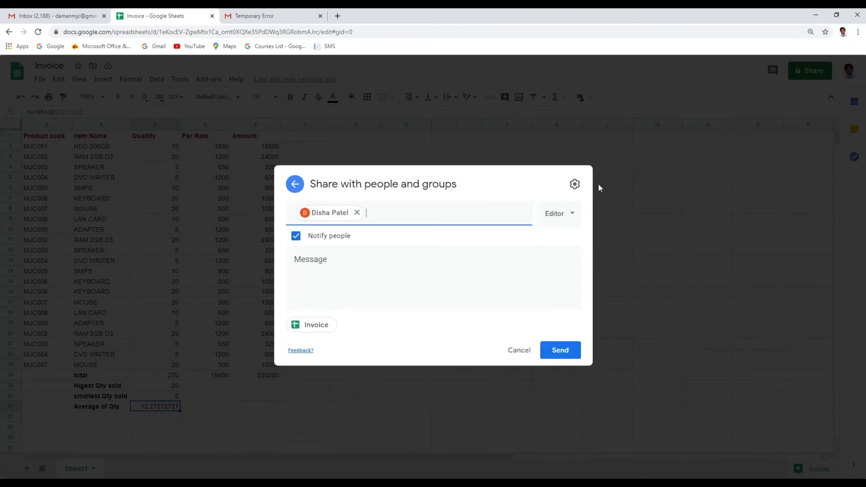
pyautogui.click(572, 214)
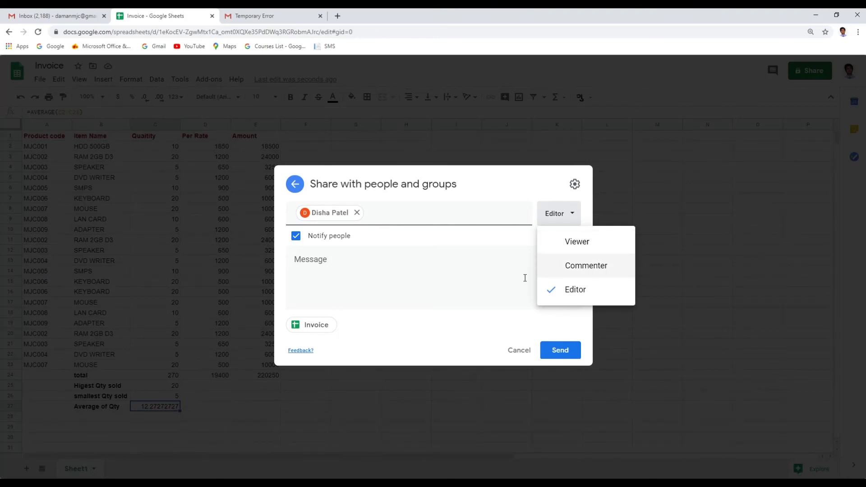
pyautogui.click(407, 286)
pyautogui.click(523, 356)
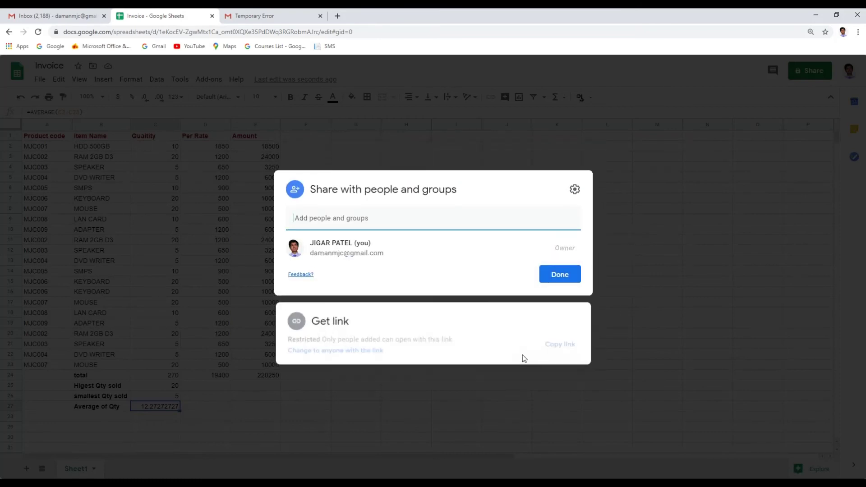
pyautogui.click(248, 179)
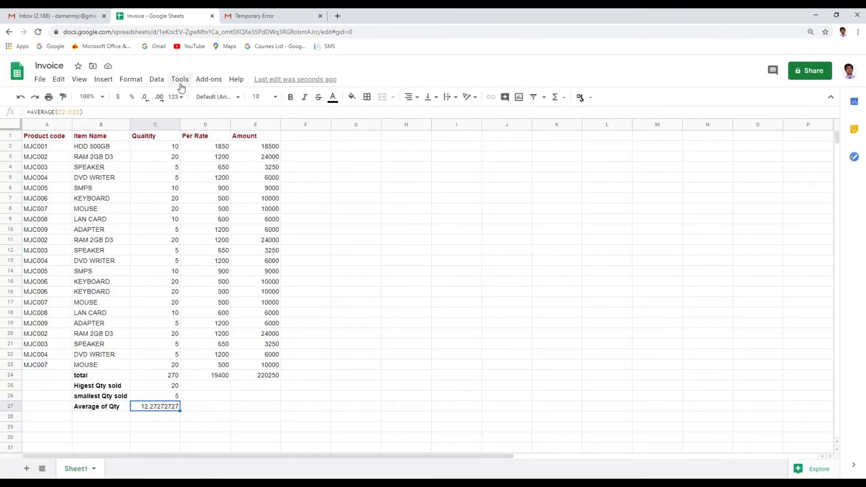
# Step: Close the Invoice spreadsheet and open Google Slides from Gmail
pyautogui.click(211, 16)
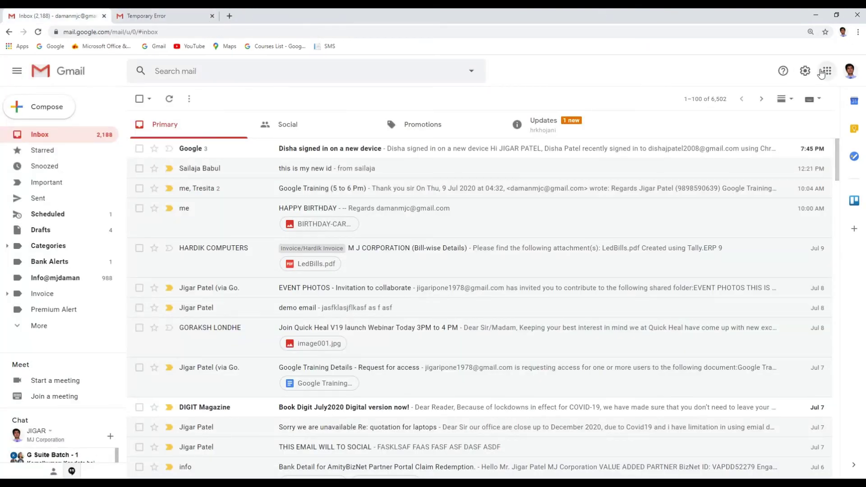
pyautogui.click(805, 72)
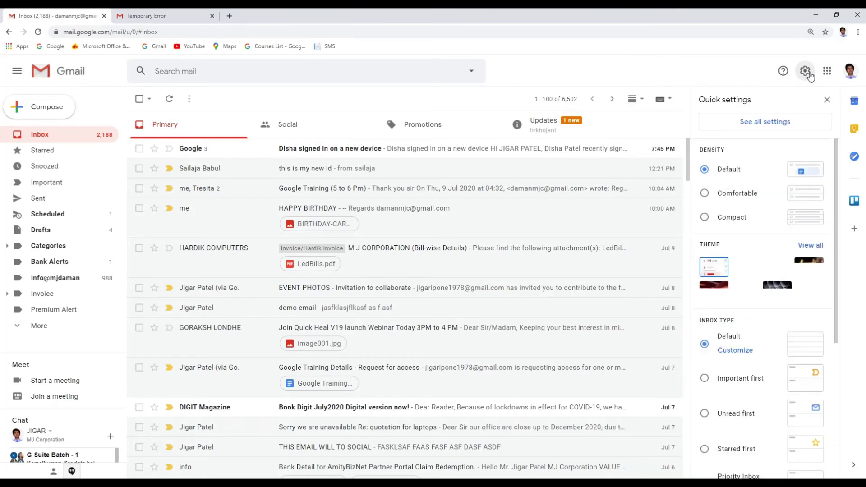
pyautogui.click(826, 71)
pyautogui.scroll(-6, 815, 189)
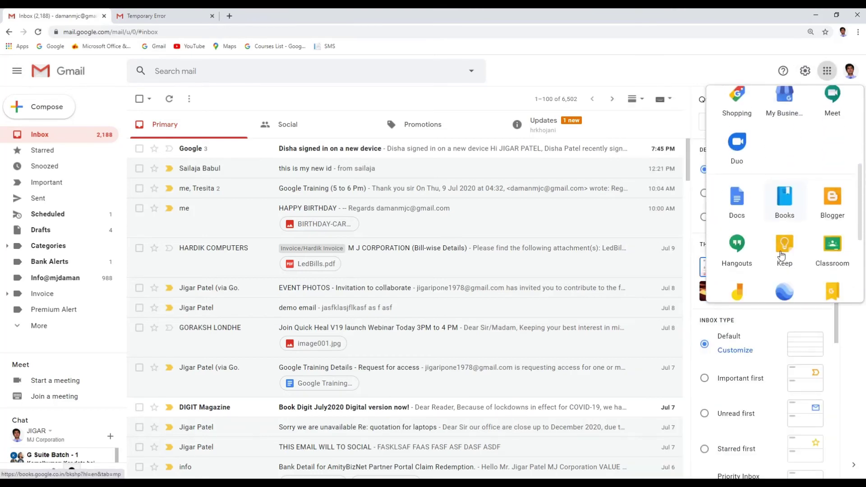
pyautogui.scroll(-1, 782, 255)
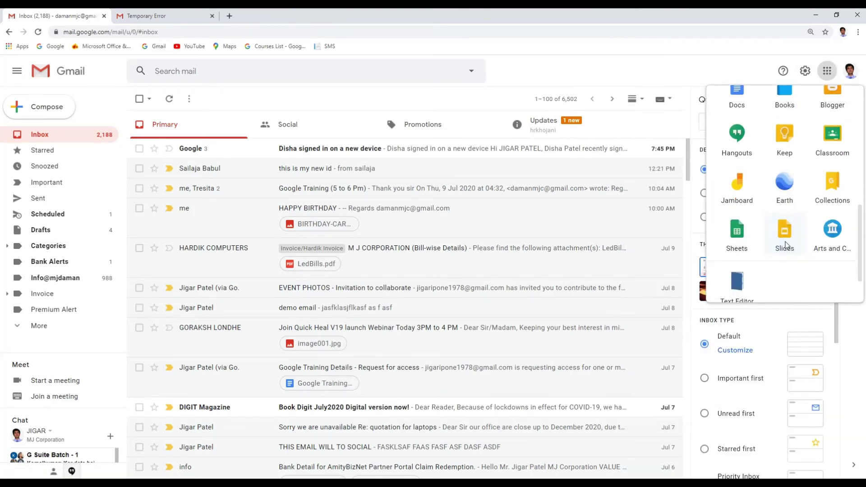
pyautogui.click(783, 256)
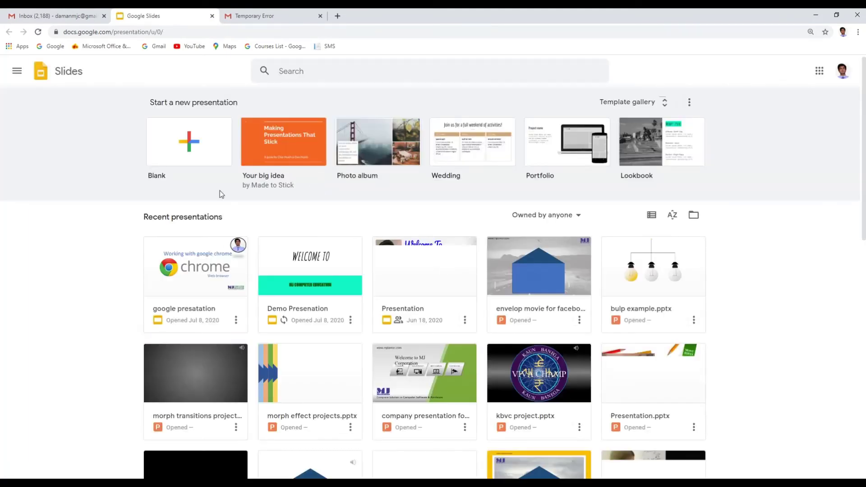
# Step: Create a blank presentation and enter WELCOME TO in the first slide's title
pyautogui.click(183, 154)
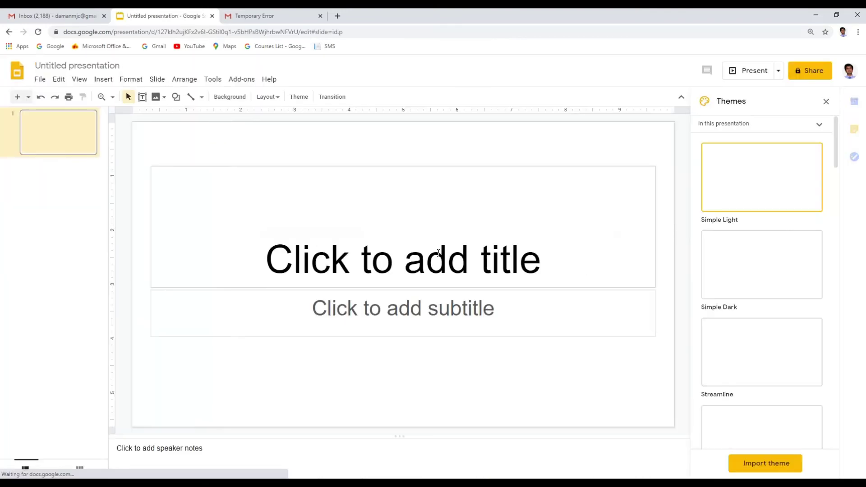
pyautogui.write('WELCOE')
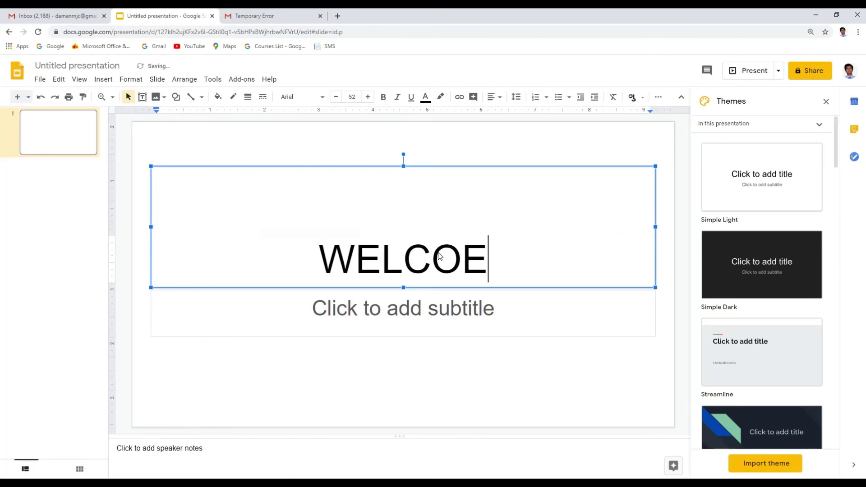
pyautogui.press('BackSpace')
pyautogui.write('ME TO')
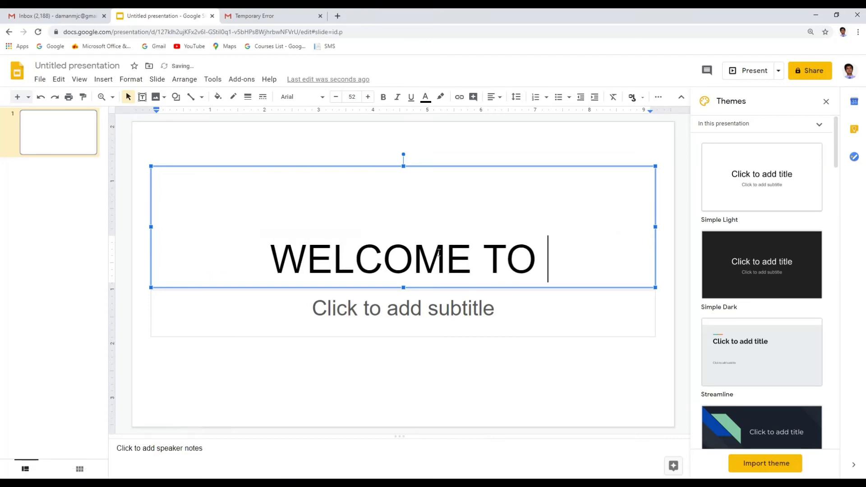